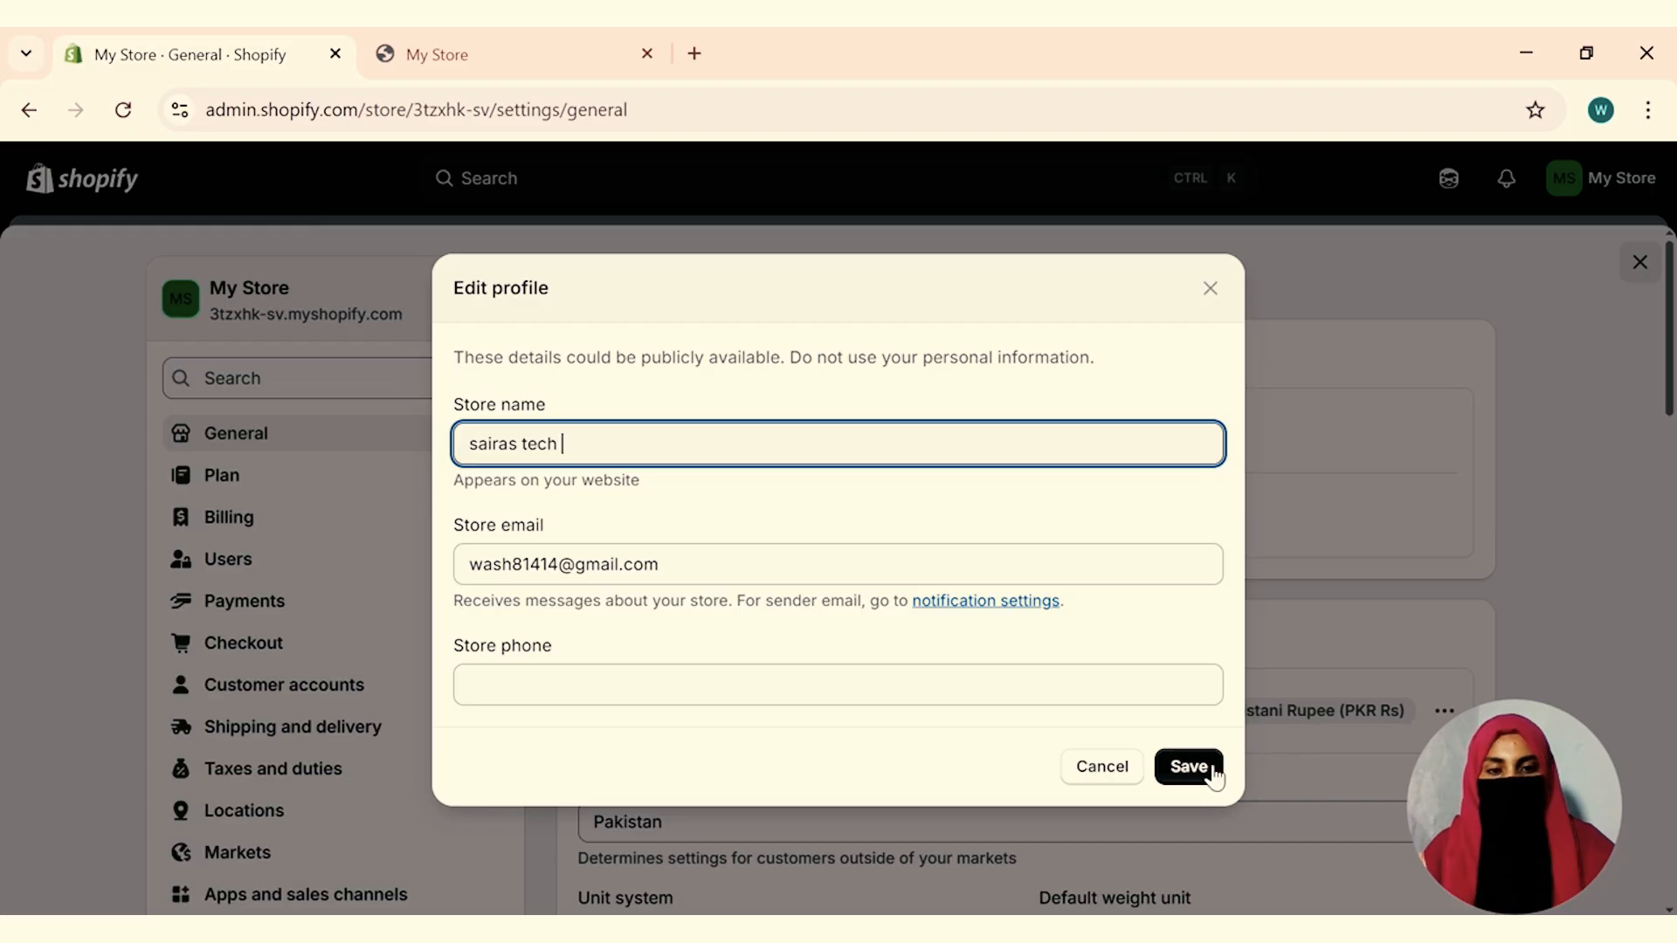
Save the store name "sairas tech" in the store profile and reload the storefront to check the name in its header.
left_click(1189, 766)
left_click(424, 50)
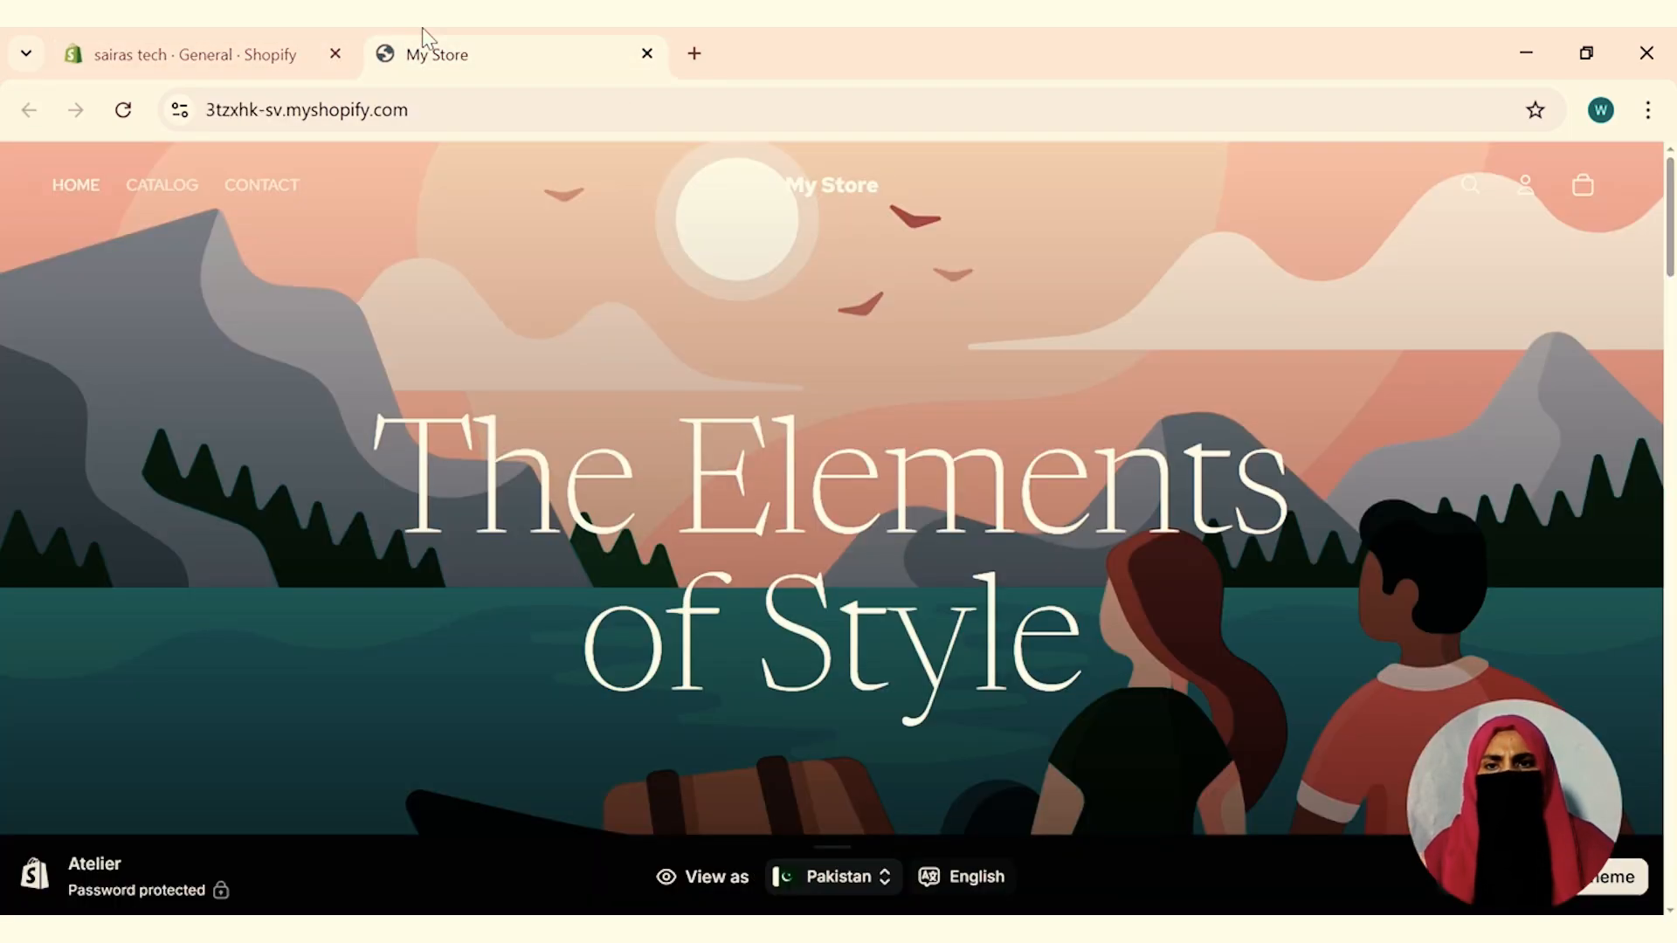
left_click(123, 109)
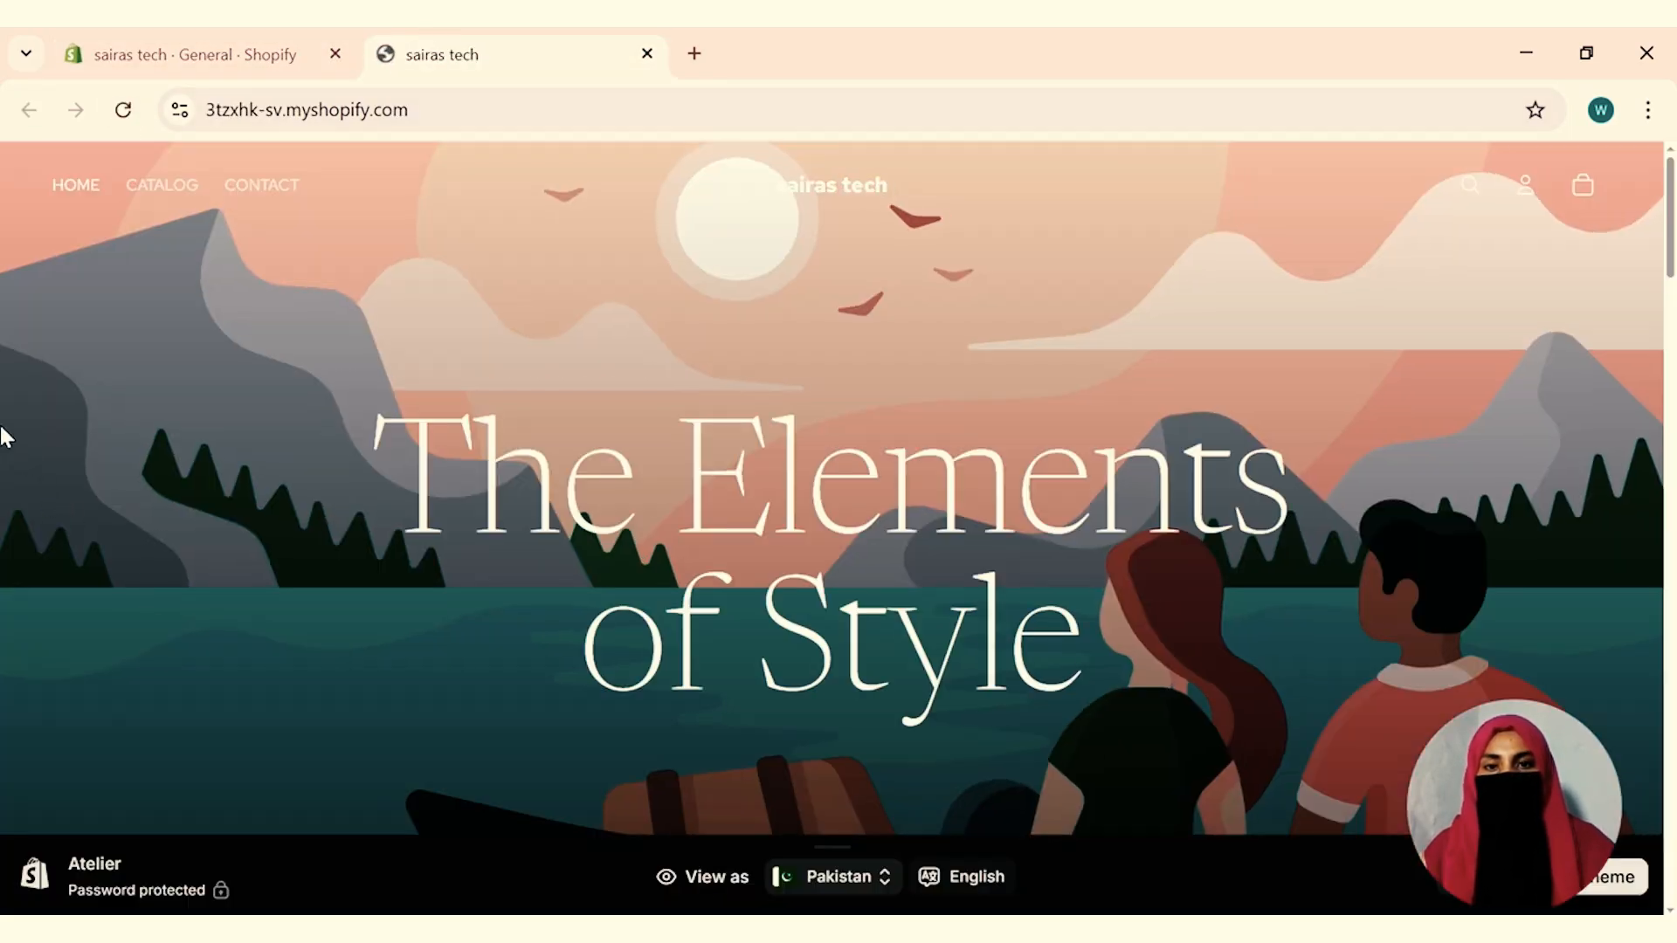
scroll(821, 441, "down", 3)
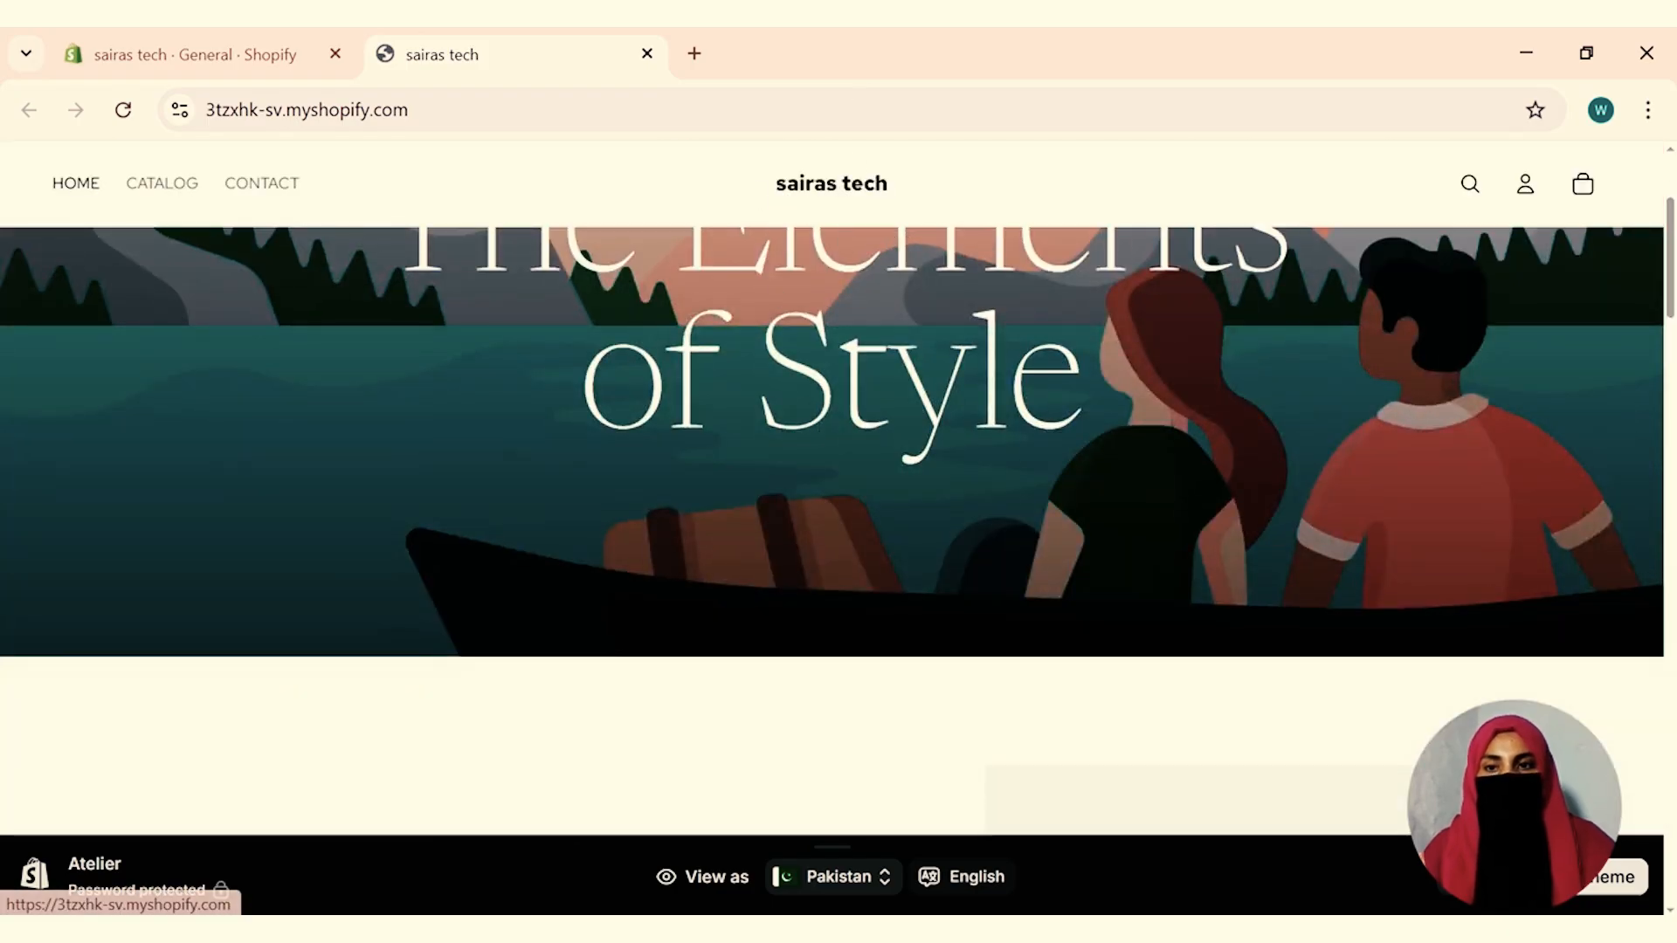
Review the store defaults and order ID format in the general settings, as well as the plan details.
left_click(214, 52)
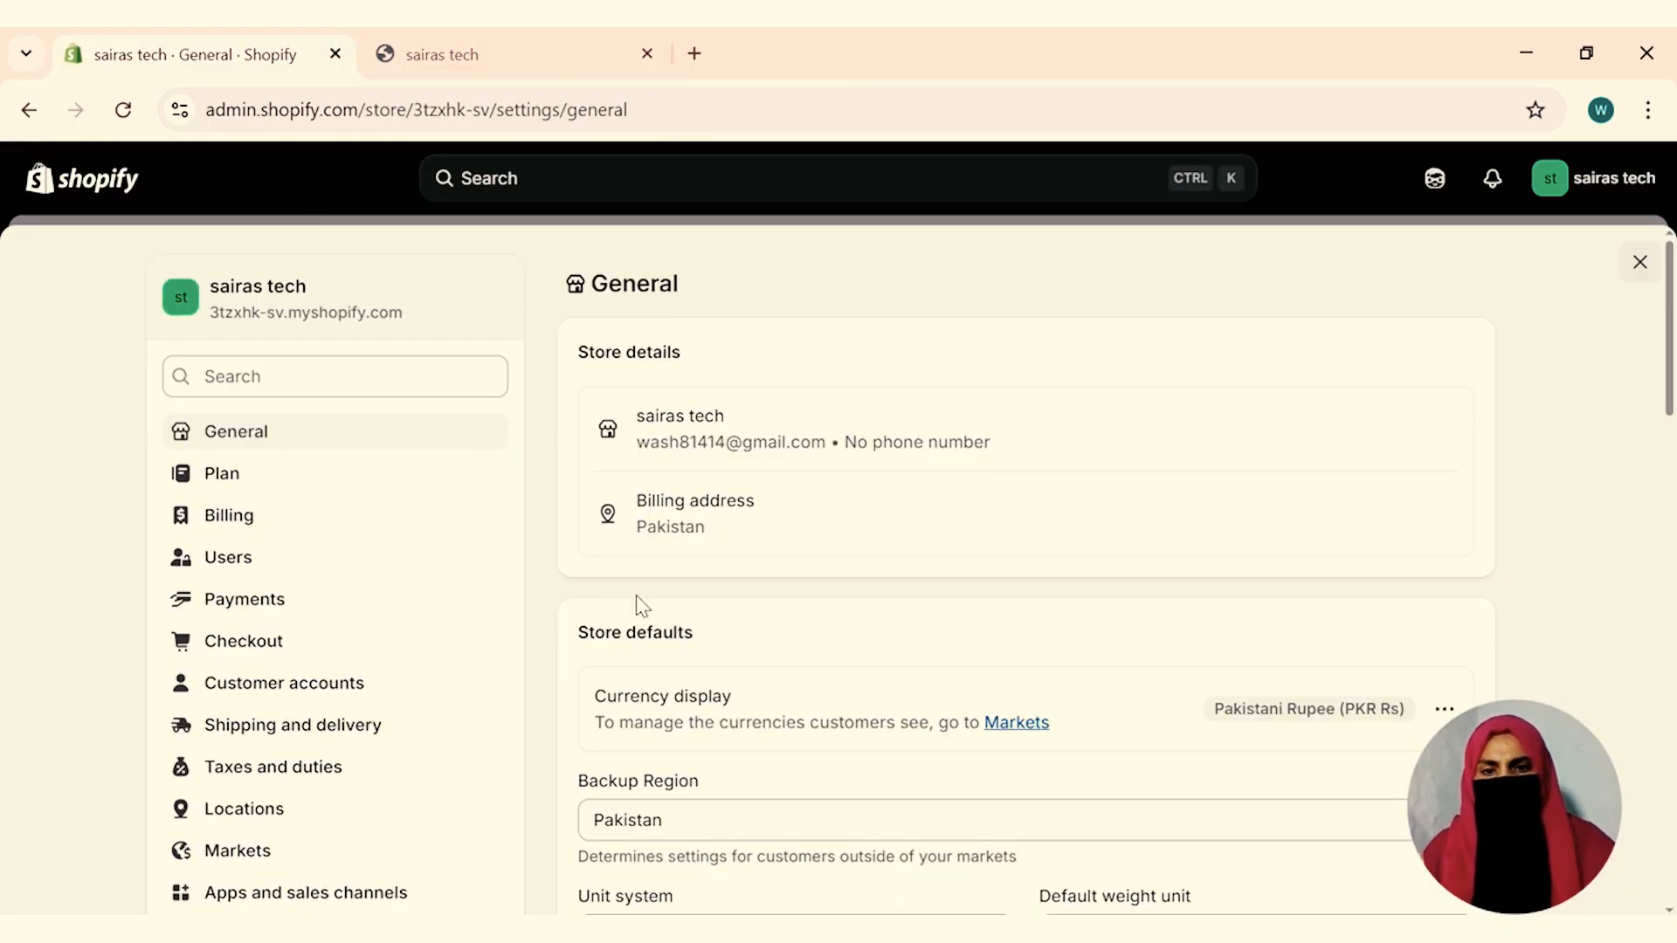
scroll(637, 598, "down", 3)
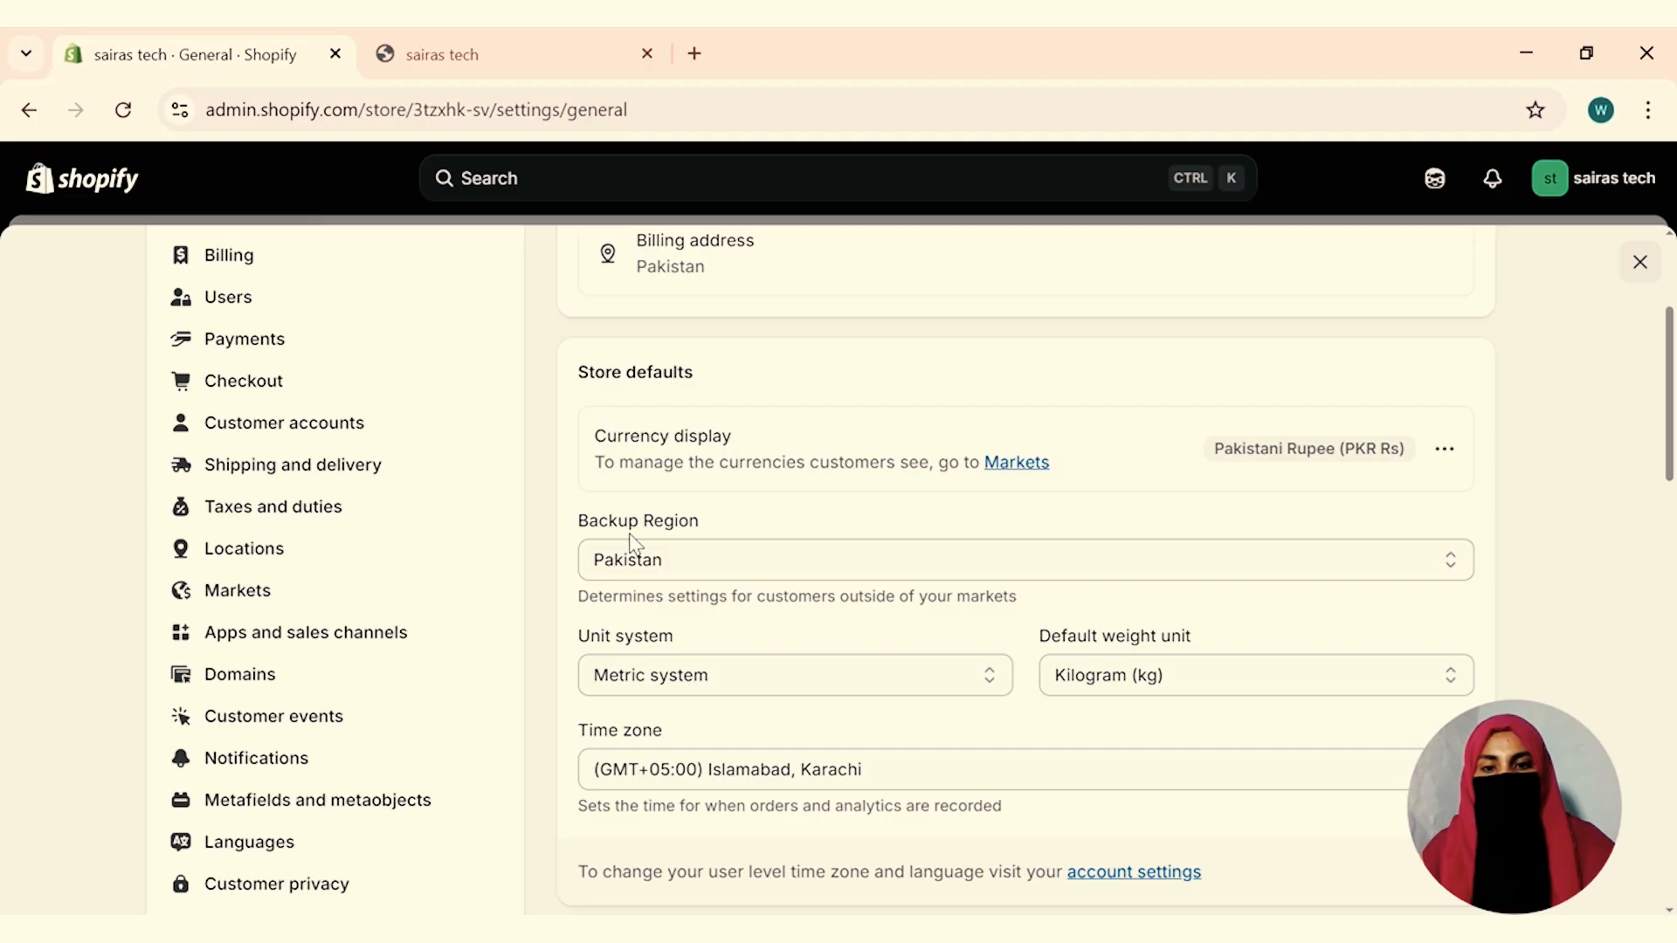
scroll(659, 655, "down", 3)
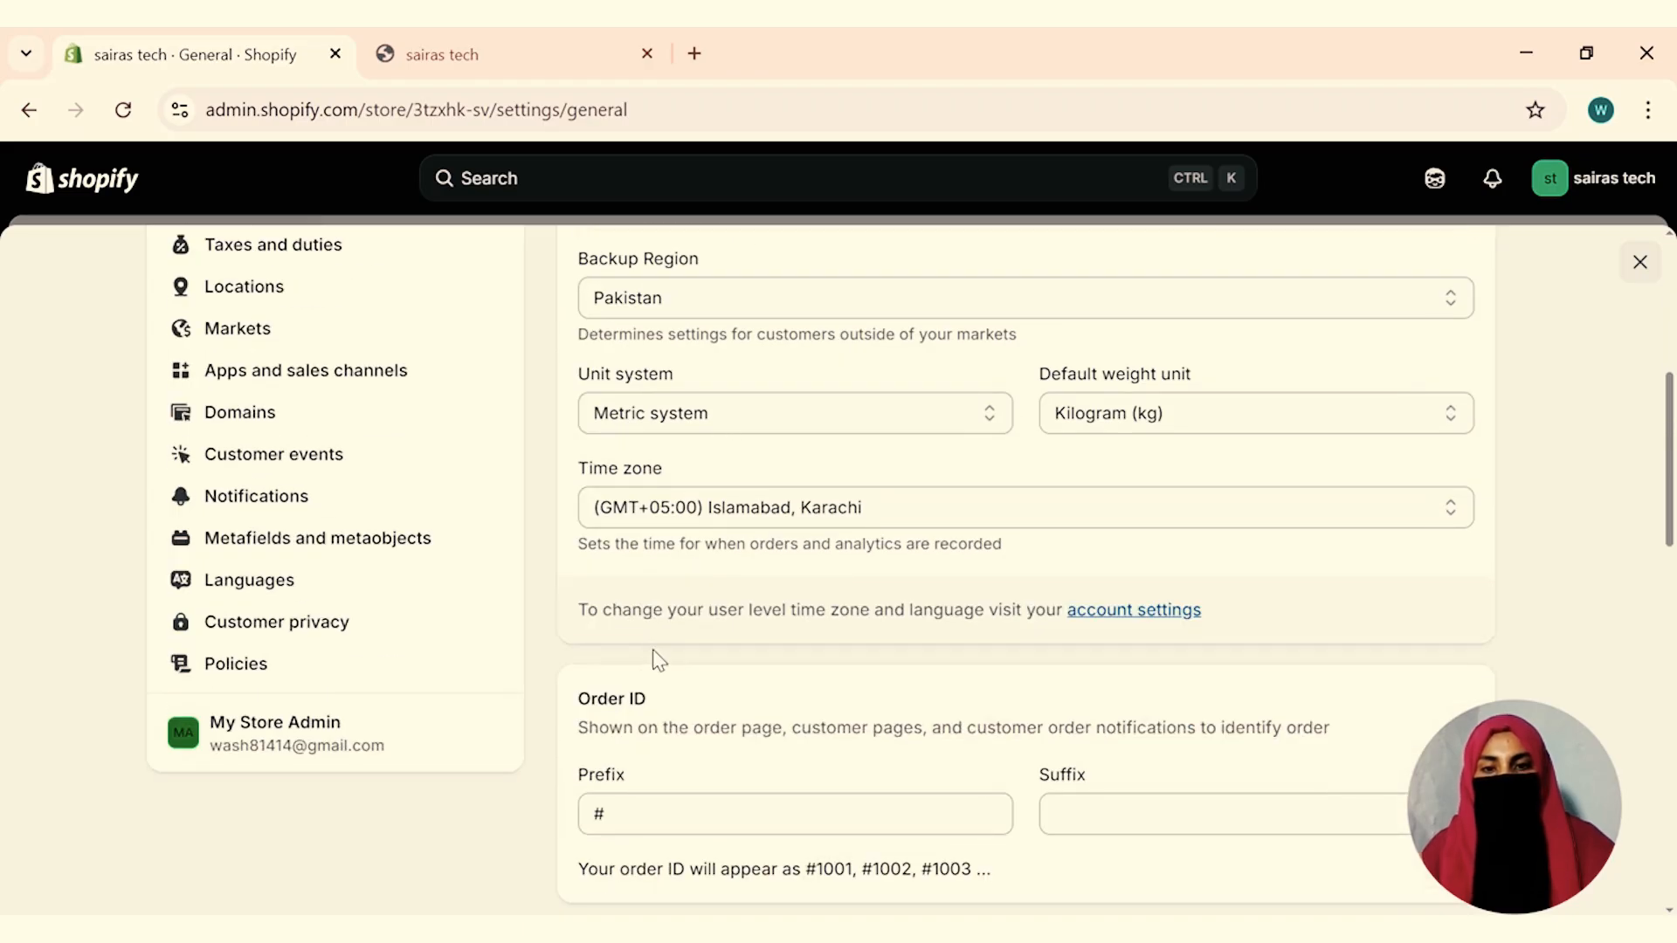
scroll(687, 811, "up", 1)
scroll(687, 811, "up", 1)
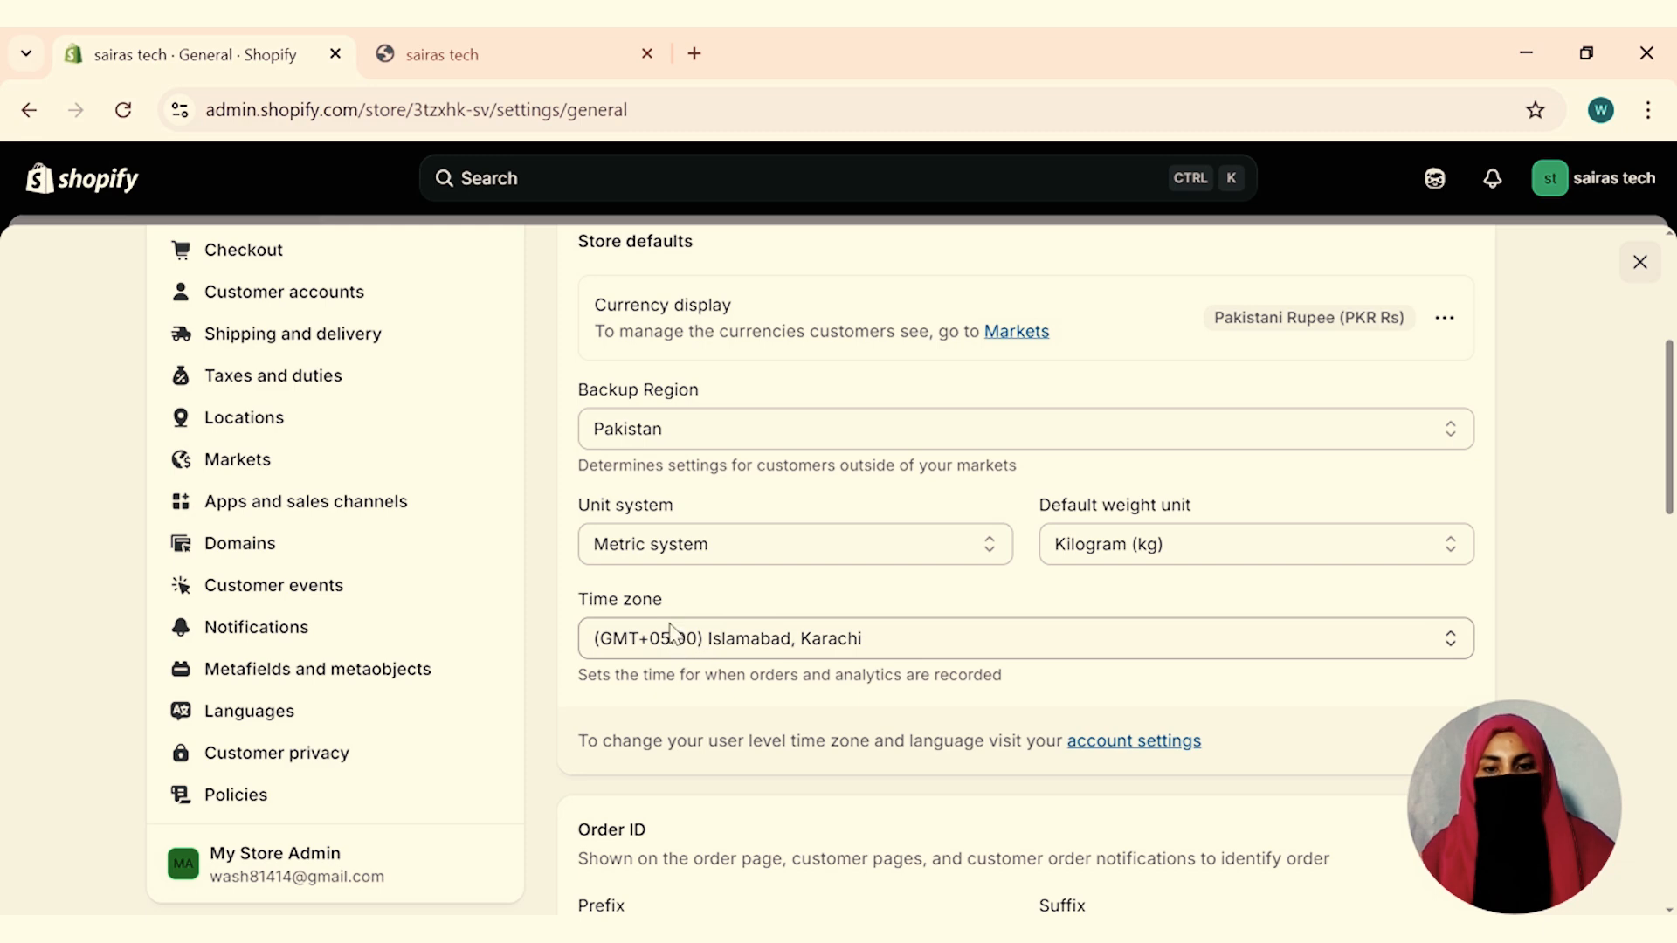
scroll(673, 638, "down", 3)
scroll(715, 644, "up", 4)
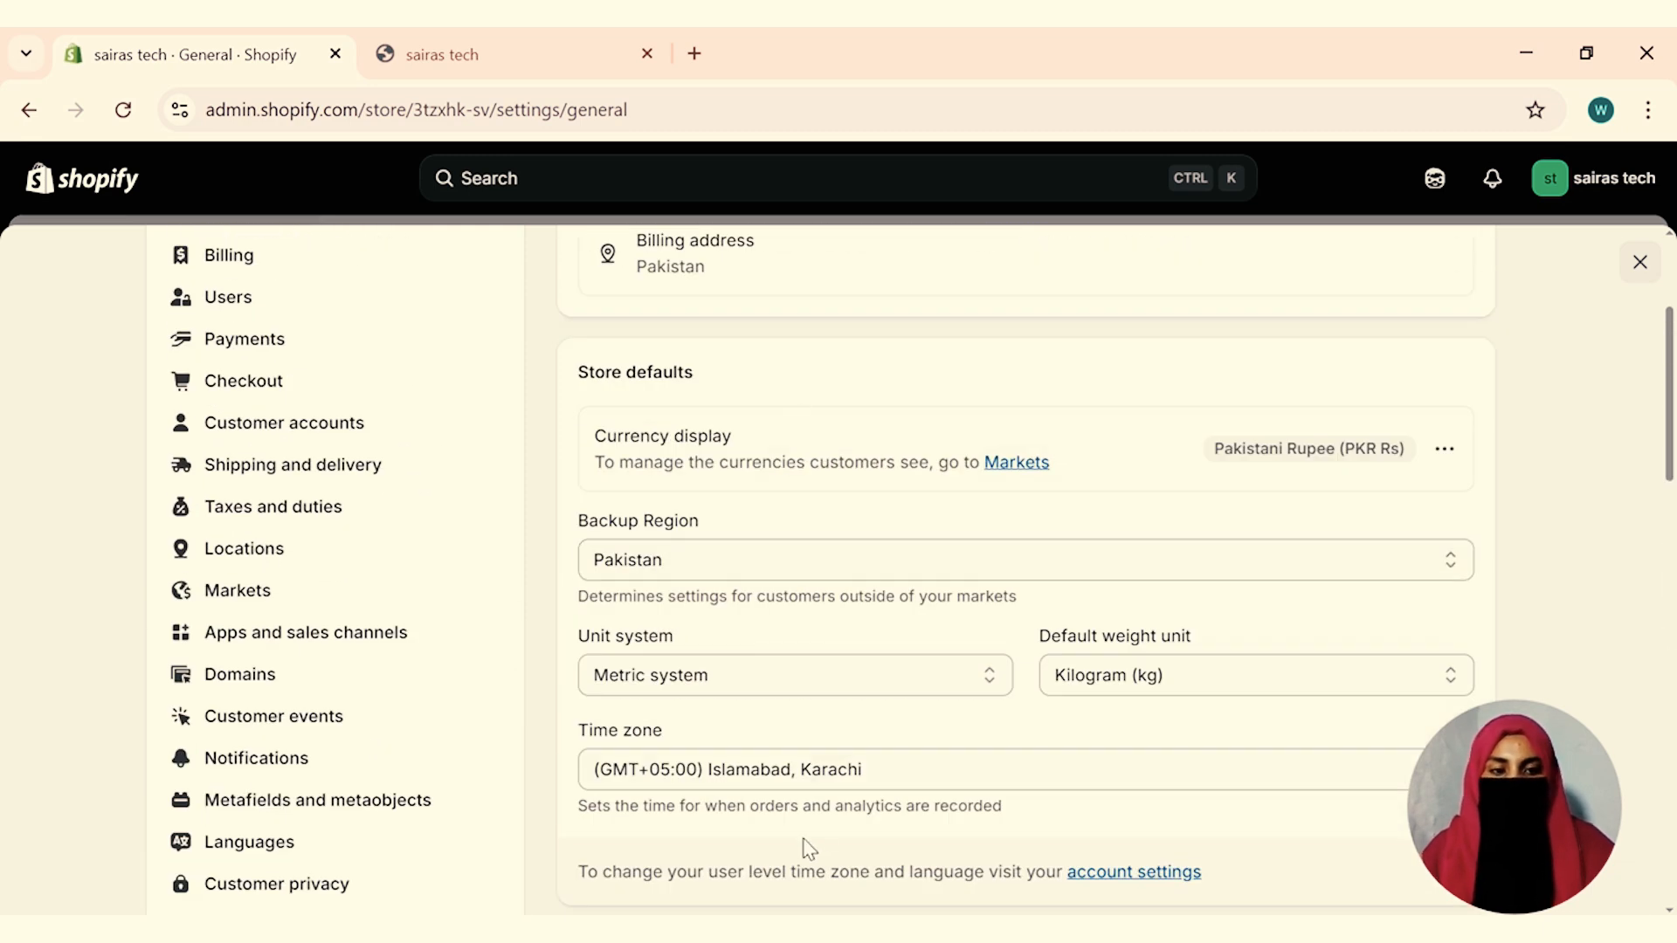
scroll(807, 799, "down", 3)
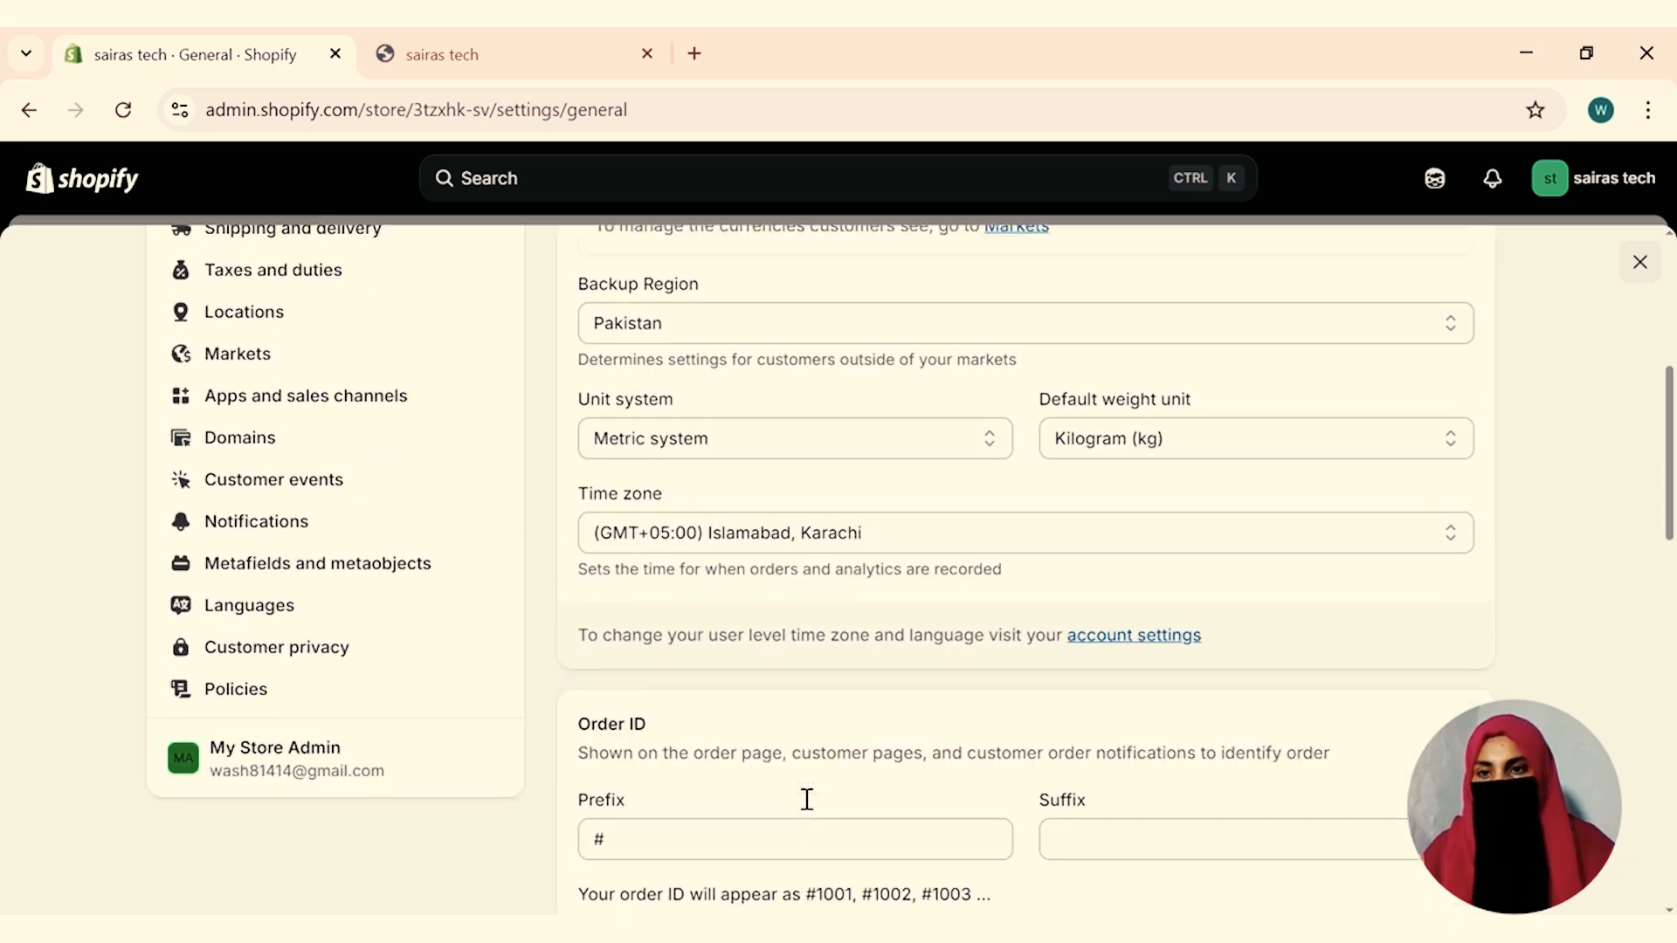
scroll(805, 798, "up", 6)
left_click(267, 487)
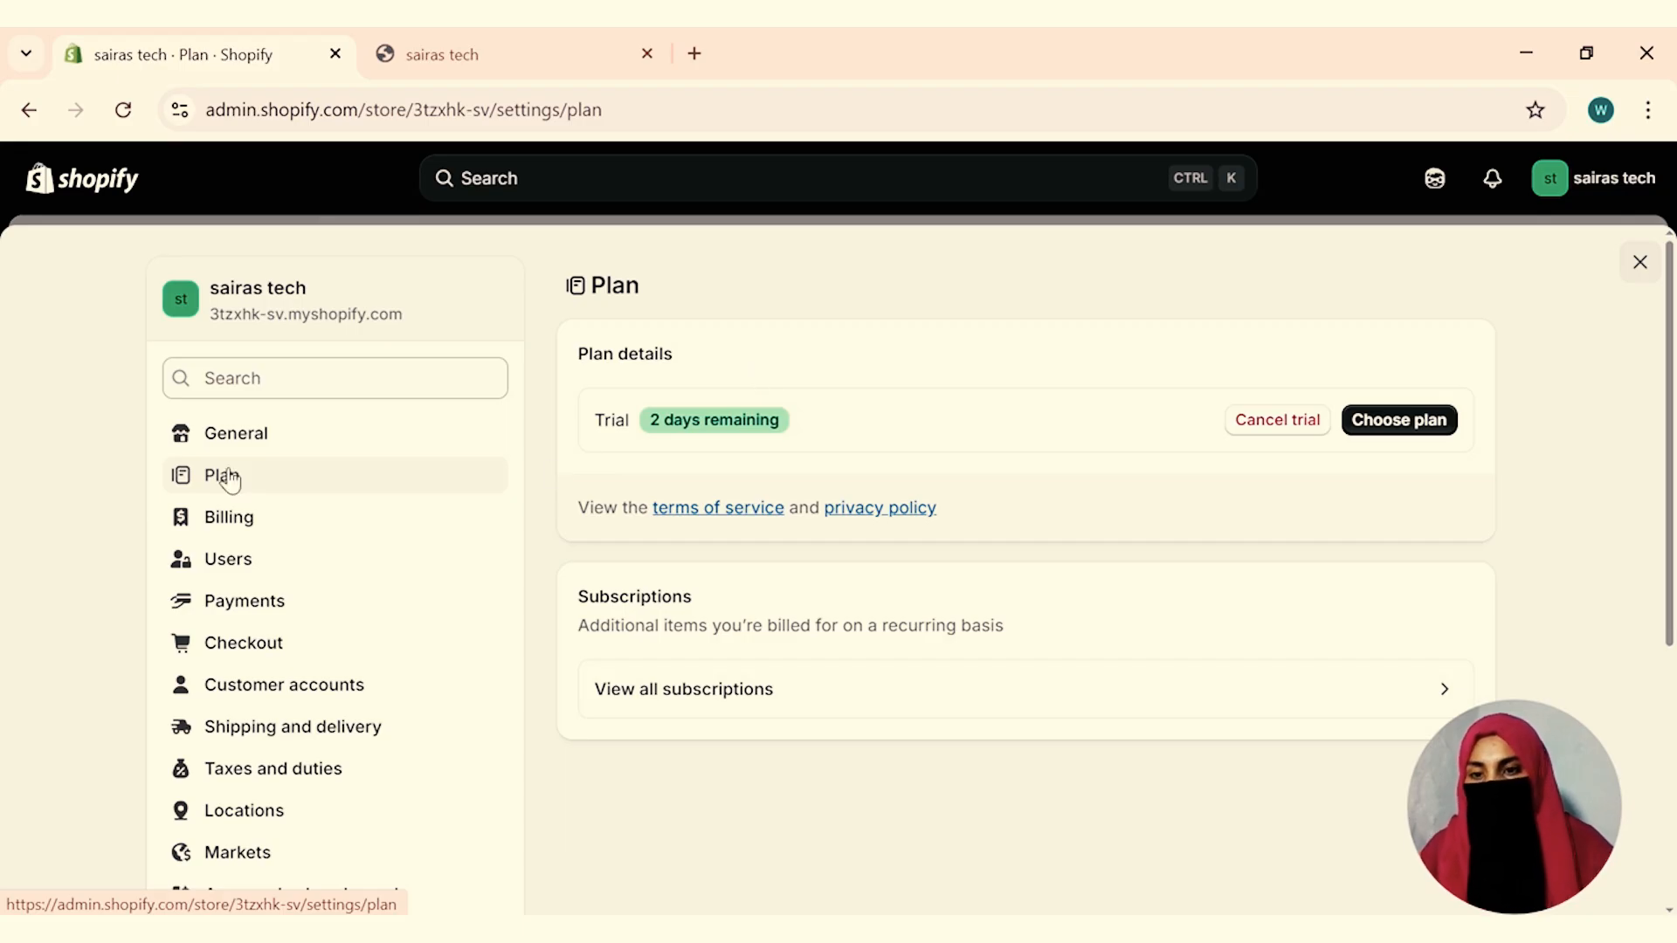
In the policies settings, publish a return and refund policy based on the template and open the privacy policy.
scroll(271, 655, "down", 3)
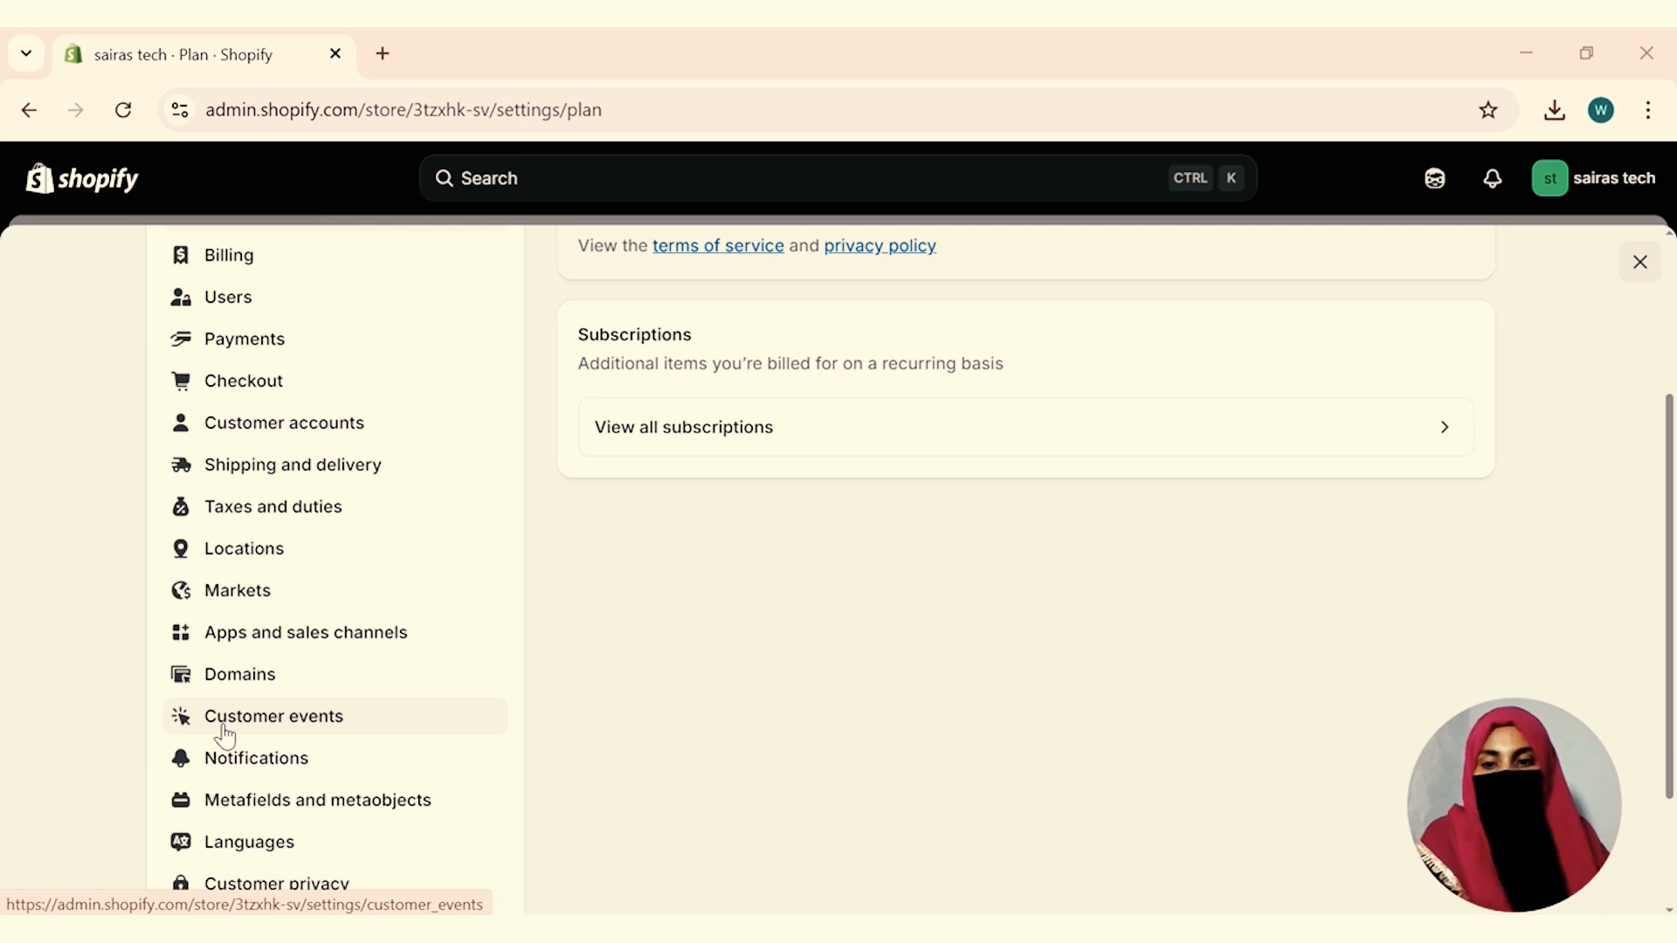
scroll(219, 733, "down", 2)
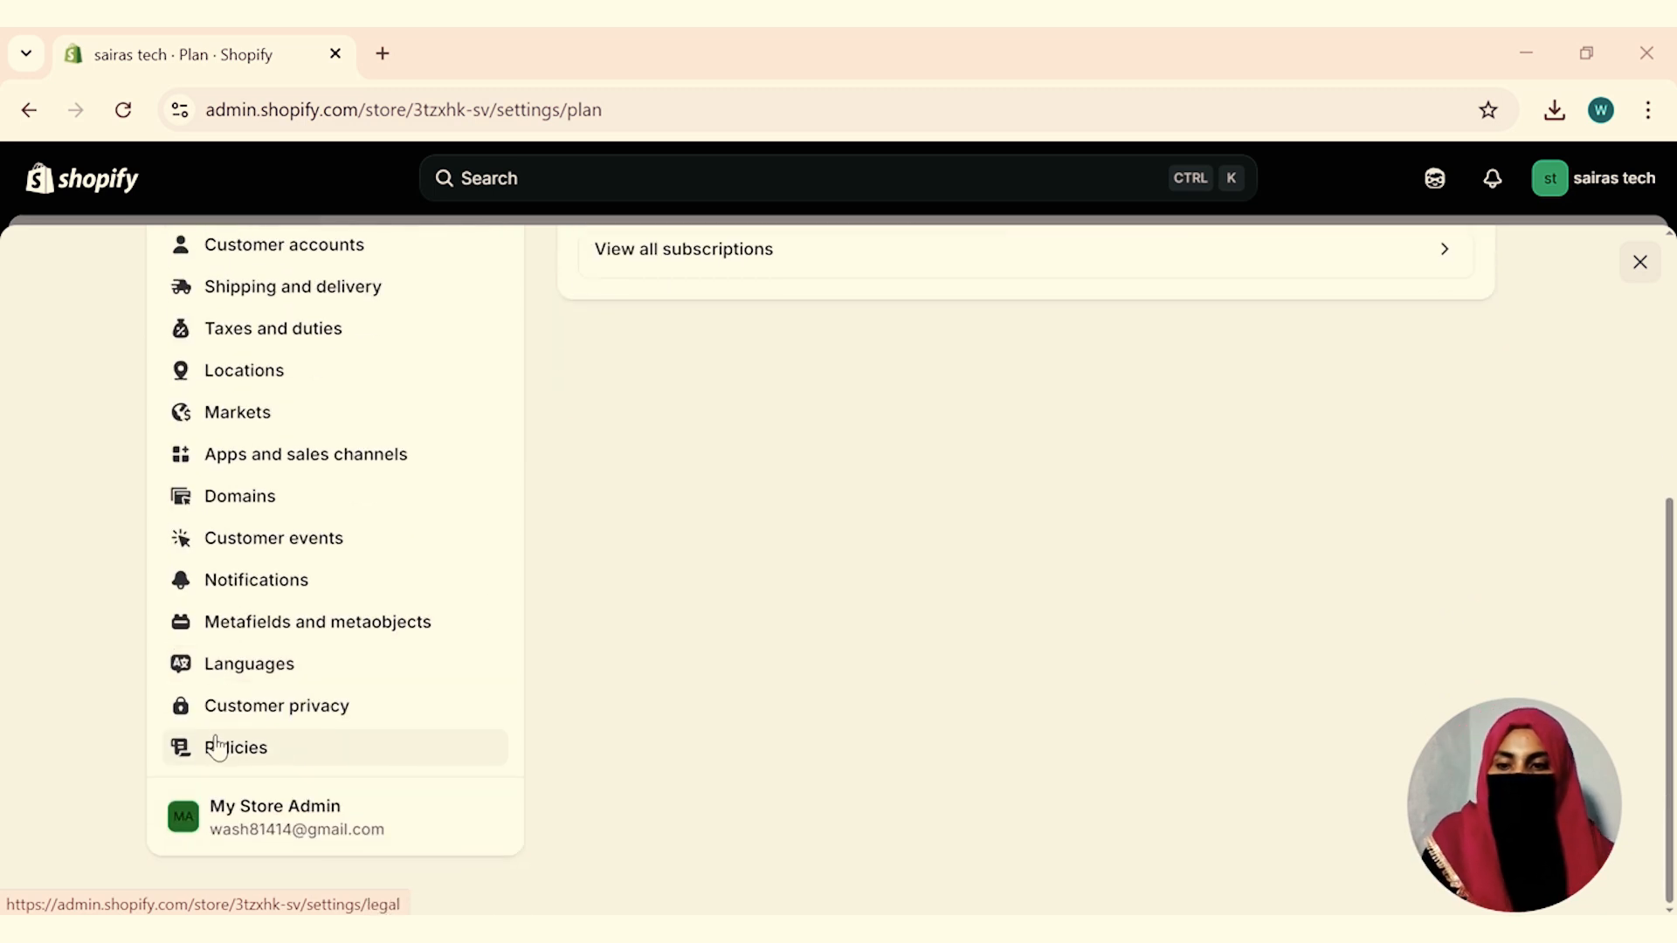
left_click(224, 751)
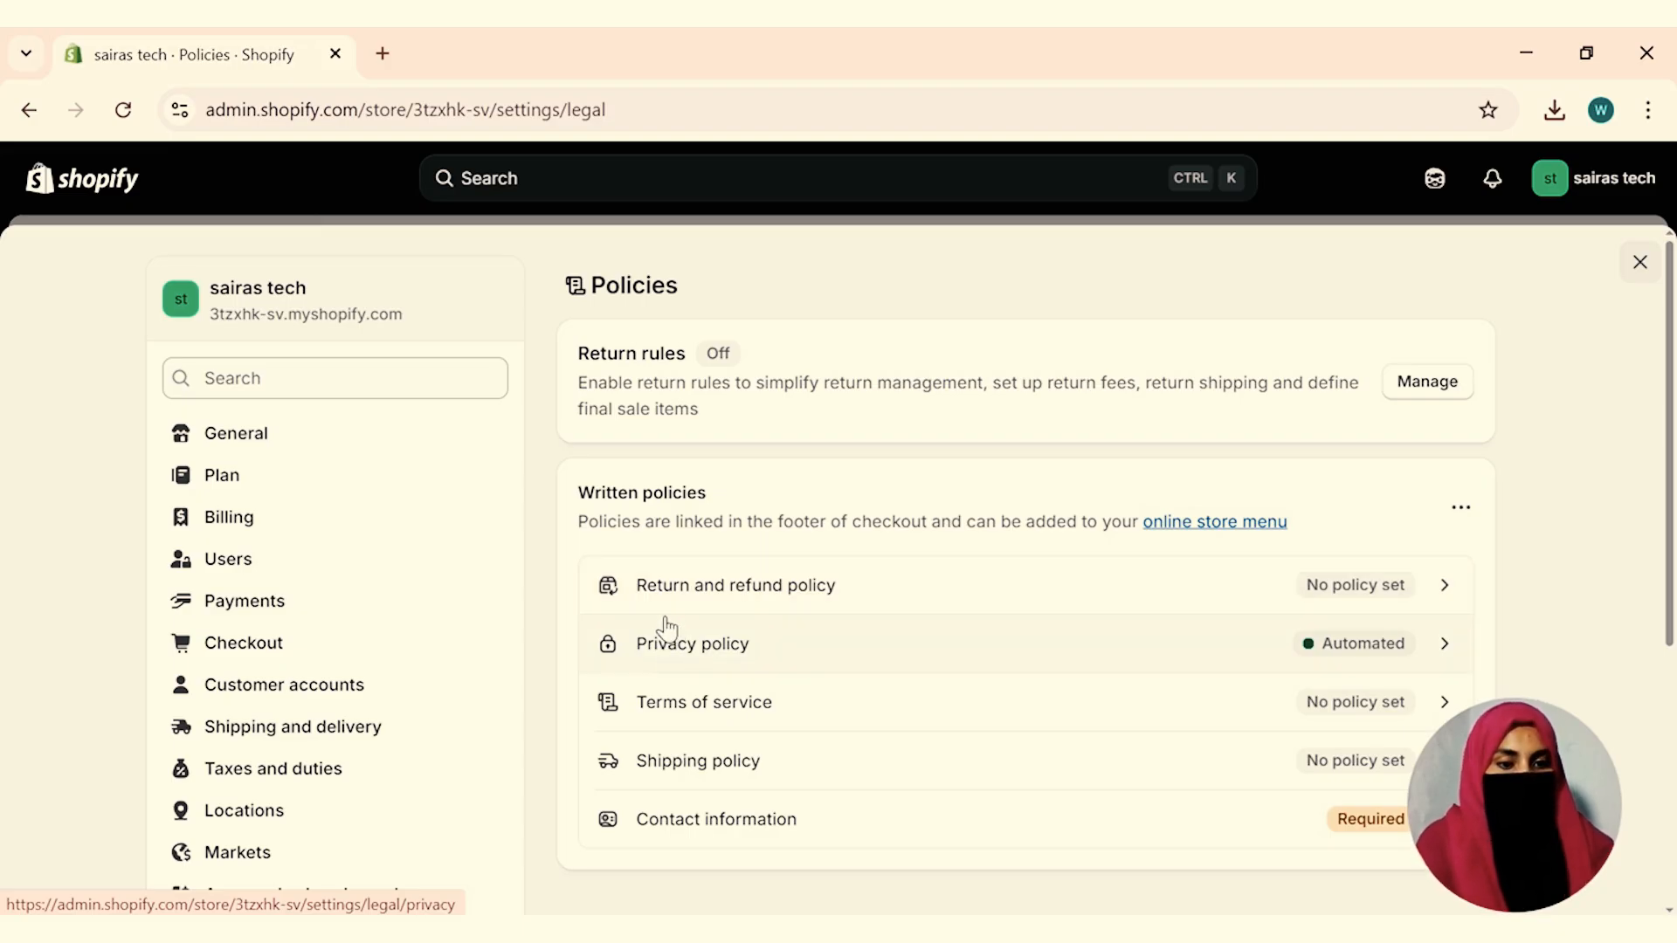
left_click(1433, 584)
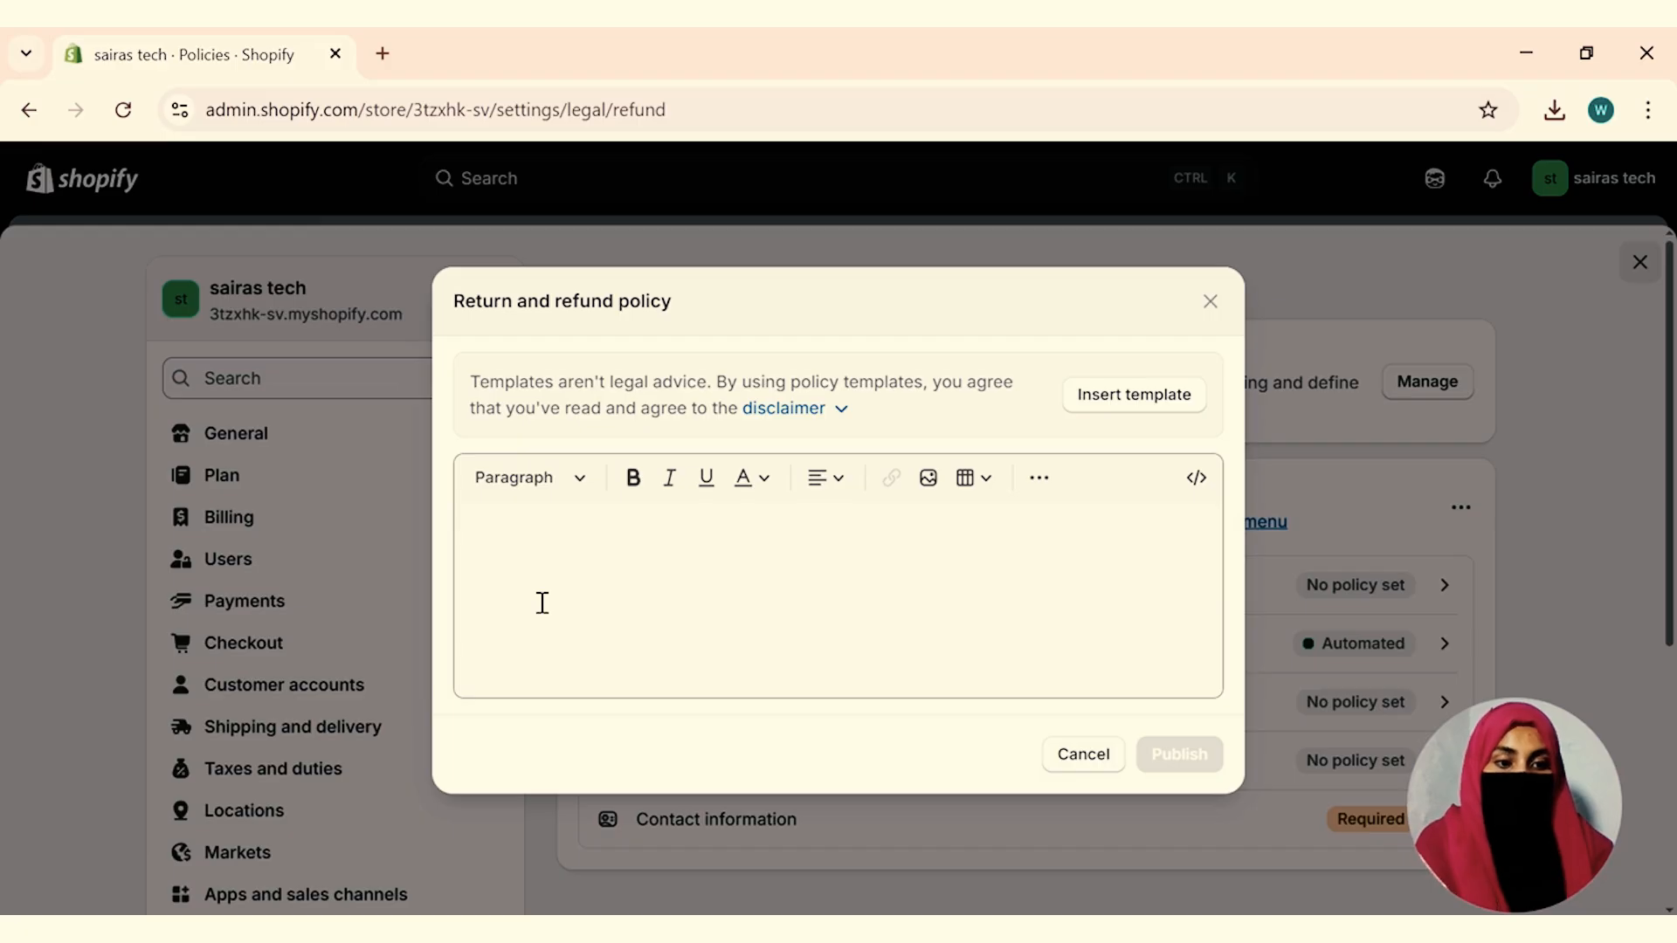
left_click(1140, 397)
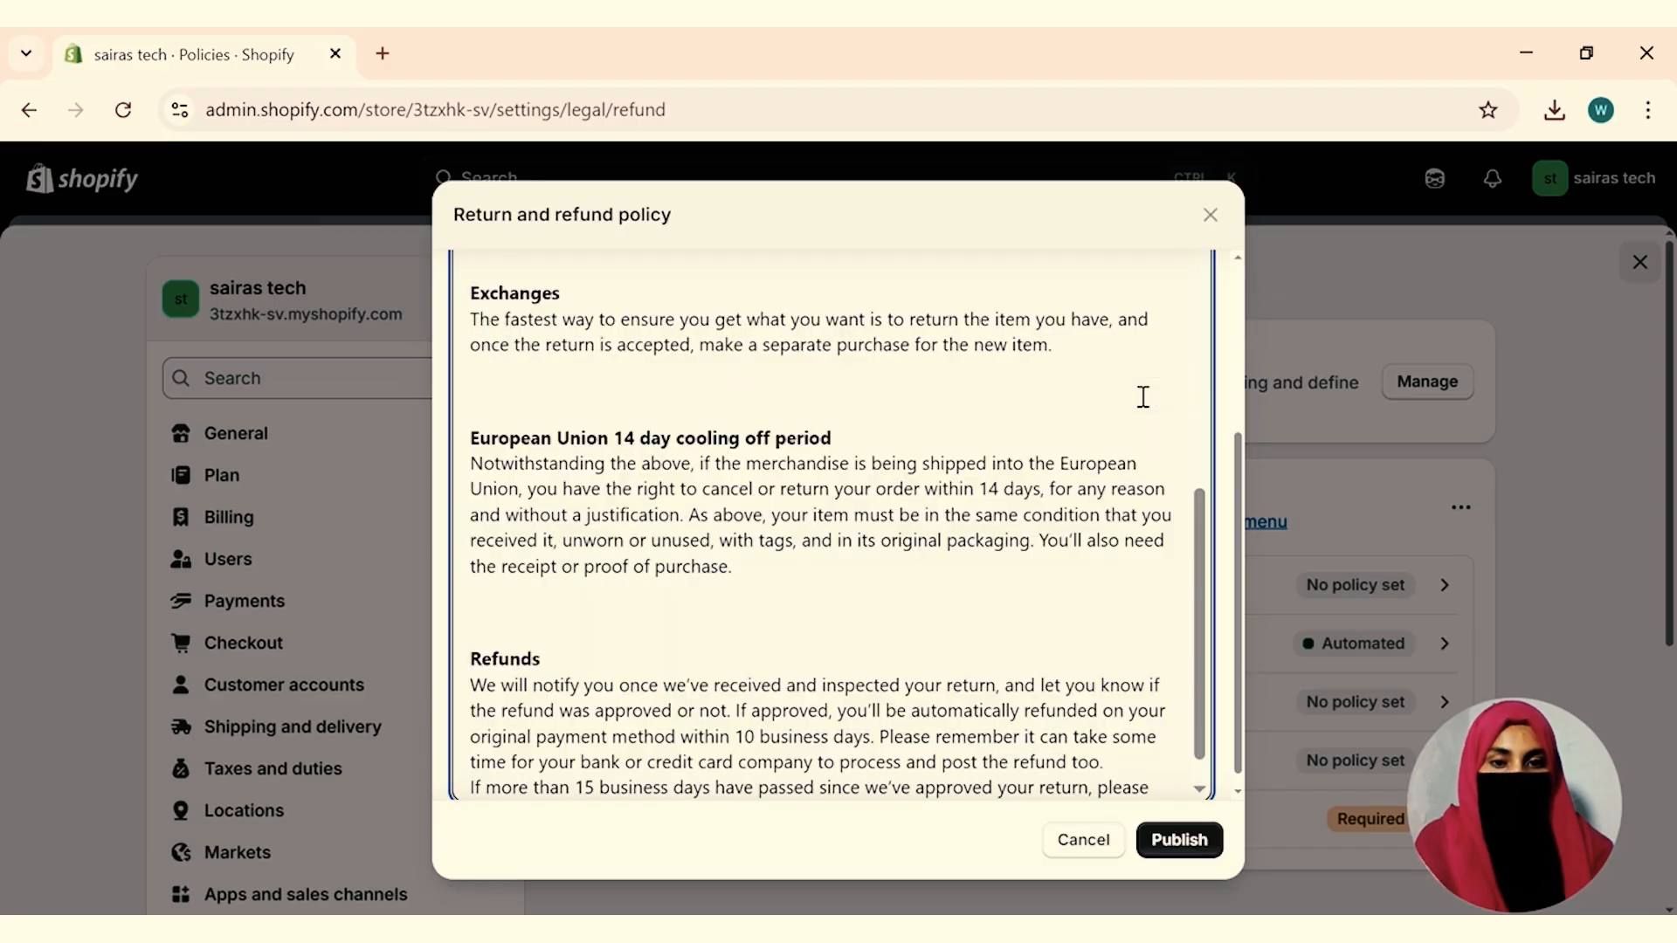
left_click(1179, 840)
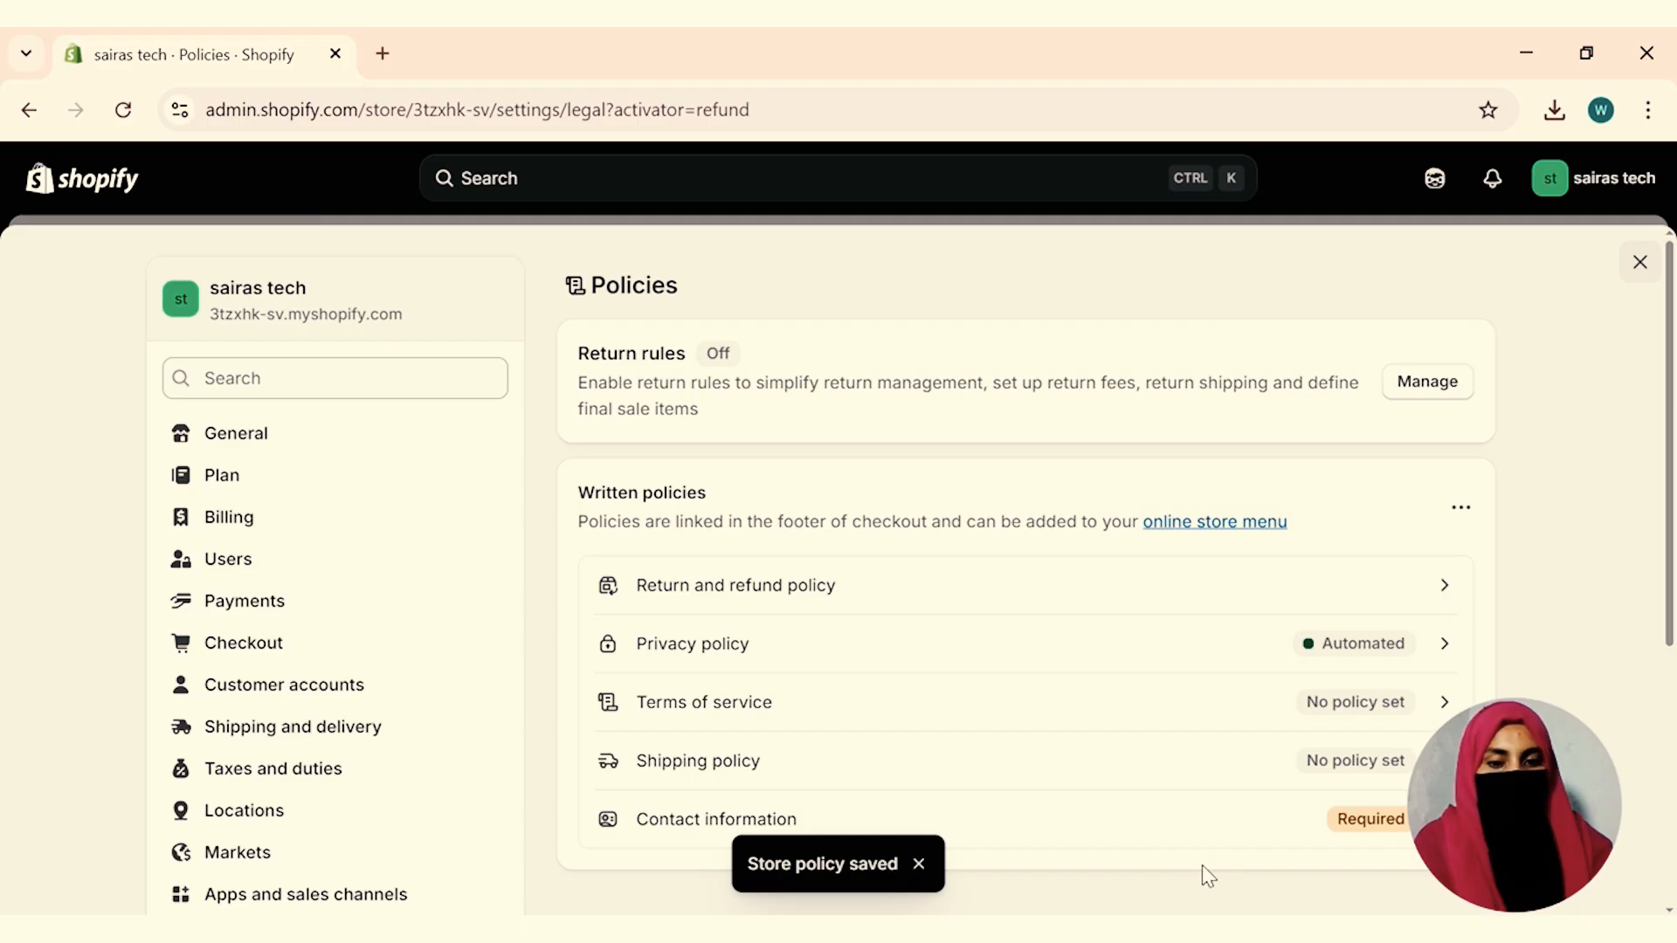
left_click(1433, 644)
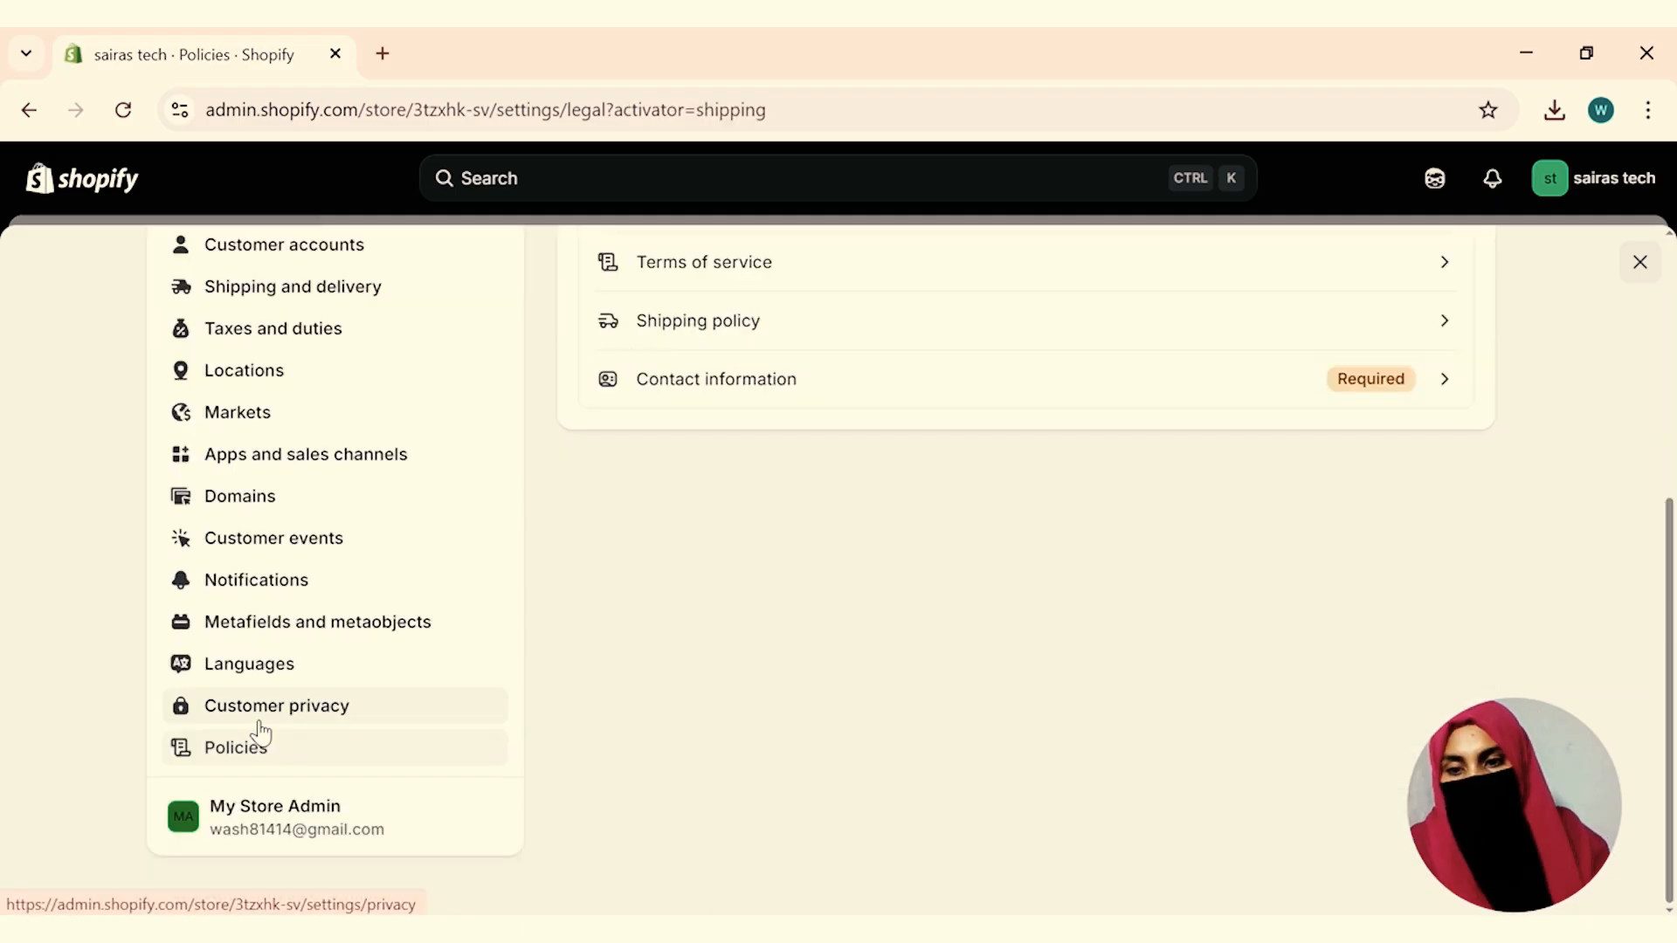
Open the language settings and examine the store's language list.
left_click(239, 668)
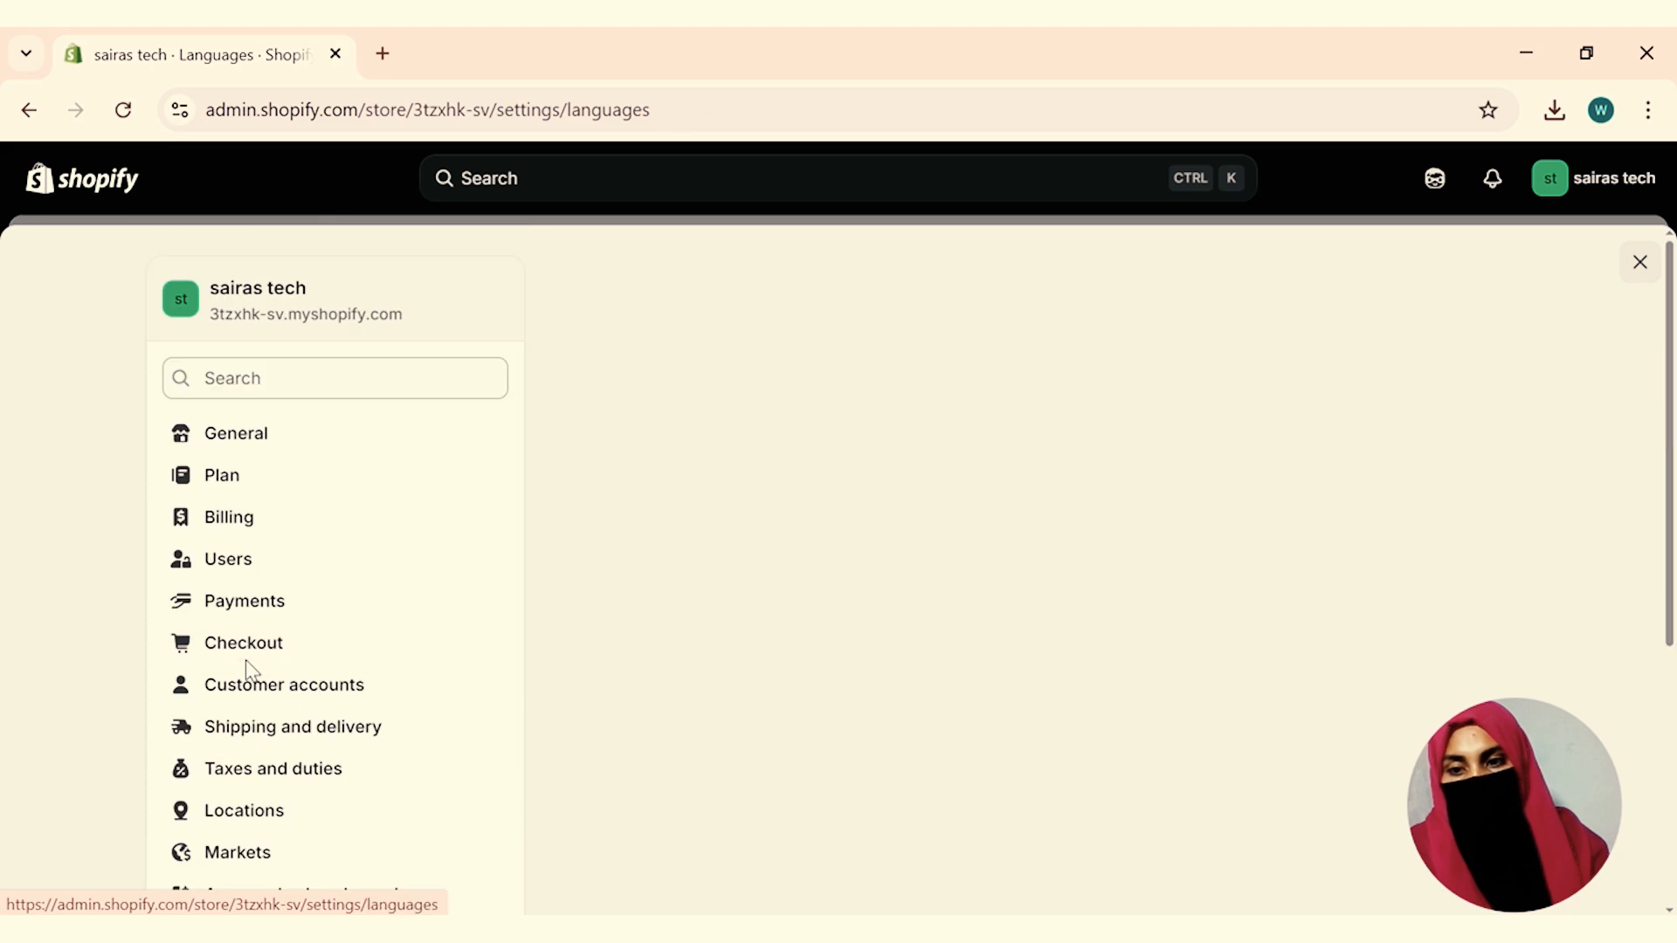
scroll(173, 790, "down", 6)
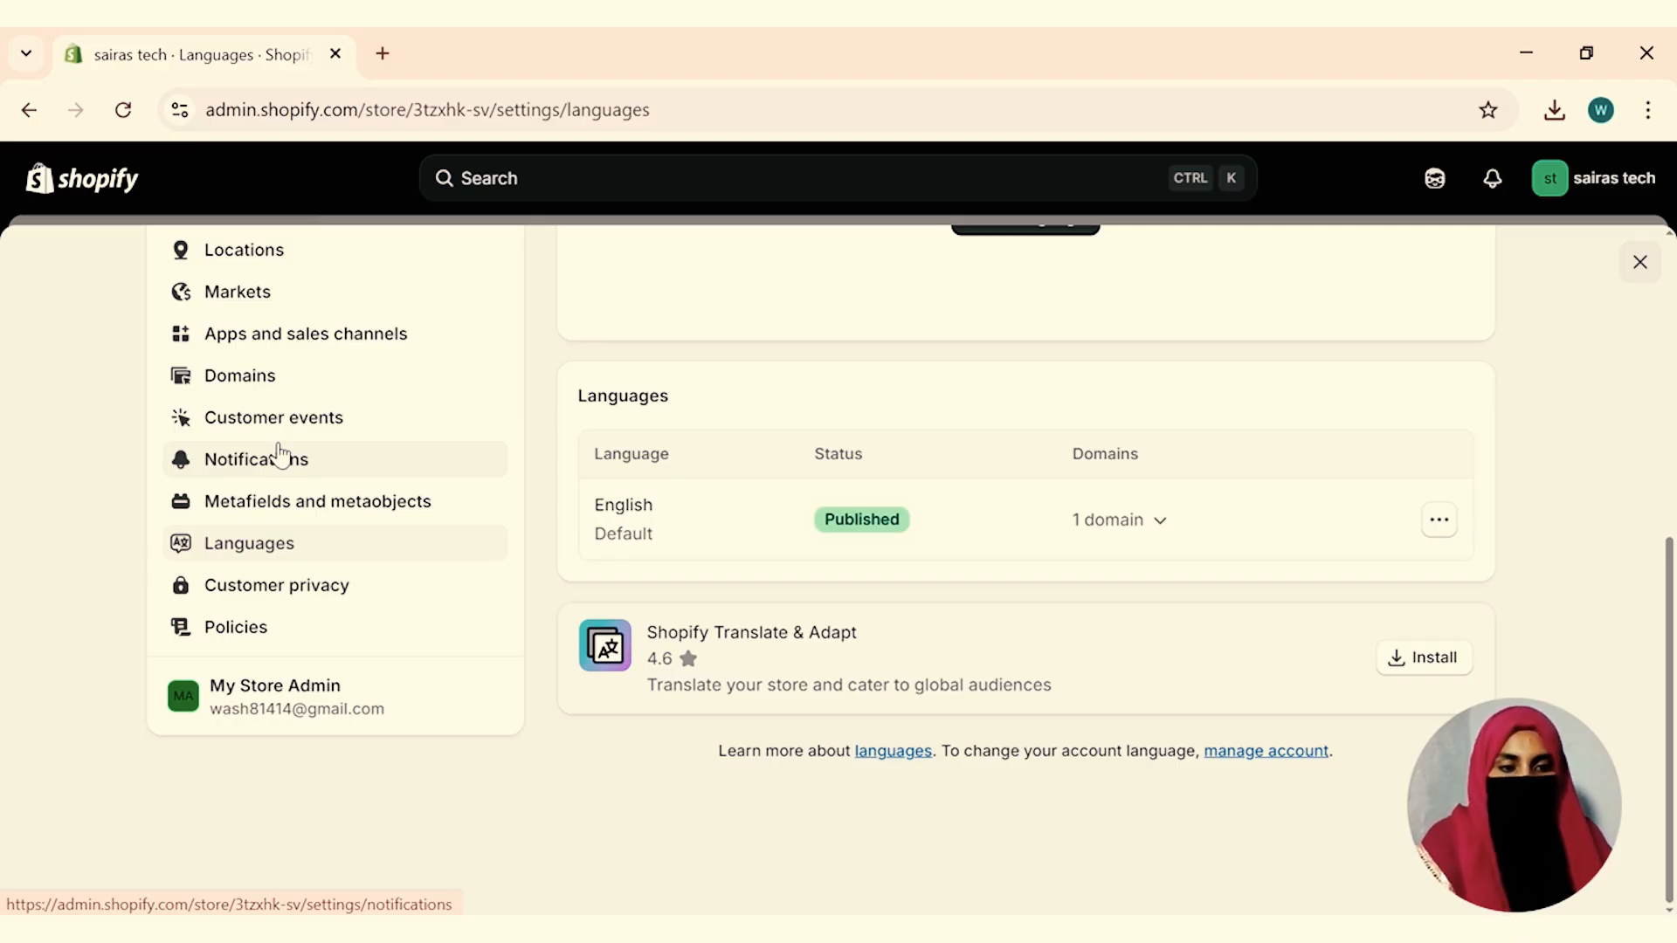
Leave the settings and open the Online Store's Atelier theme for customization.
left_click(452, 390)
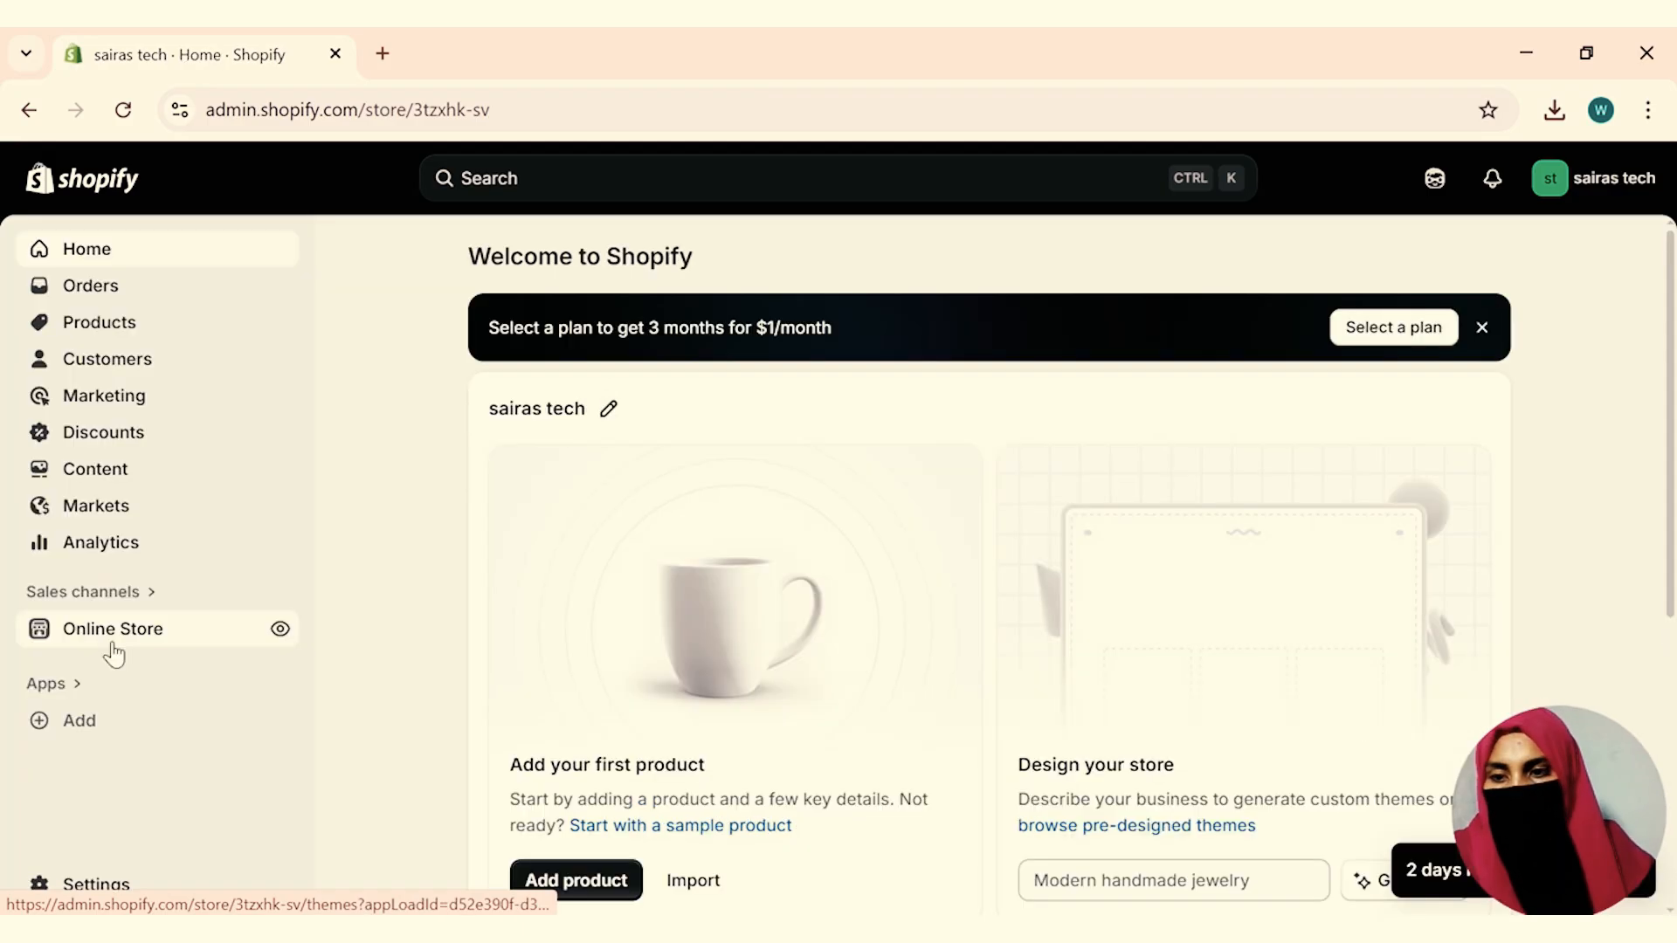
left_click(112, 631)
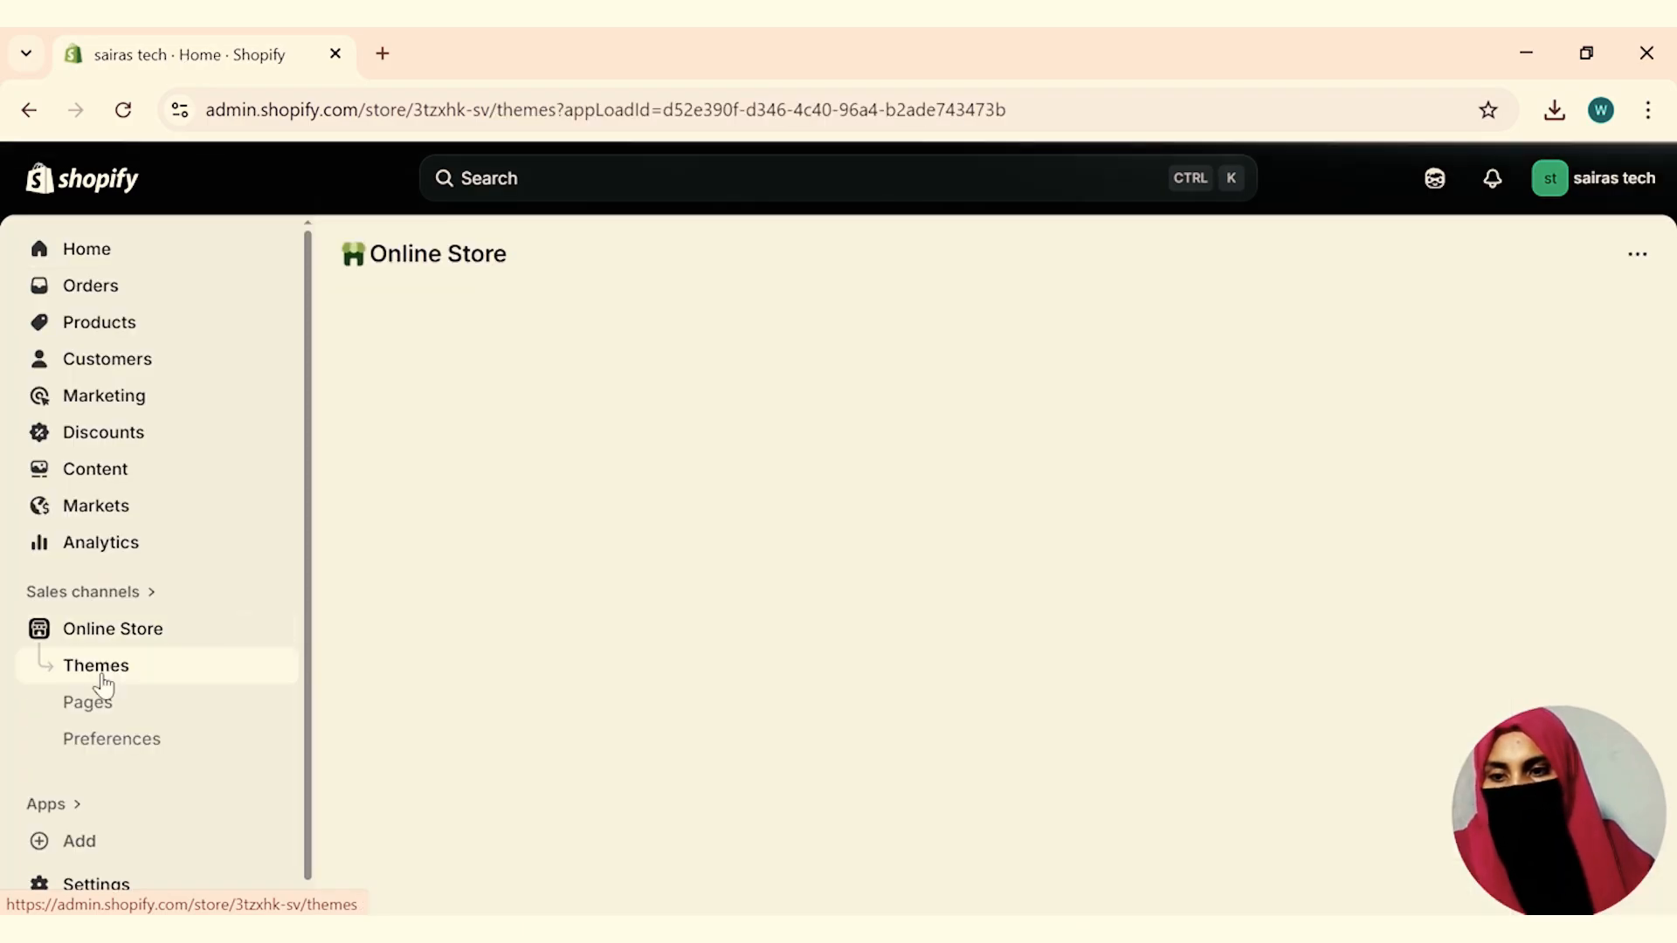
left_click(1525, 387)
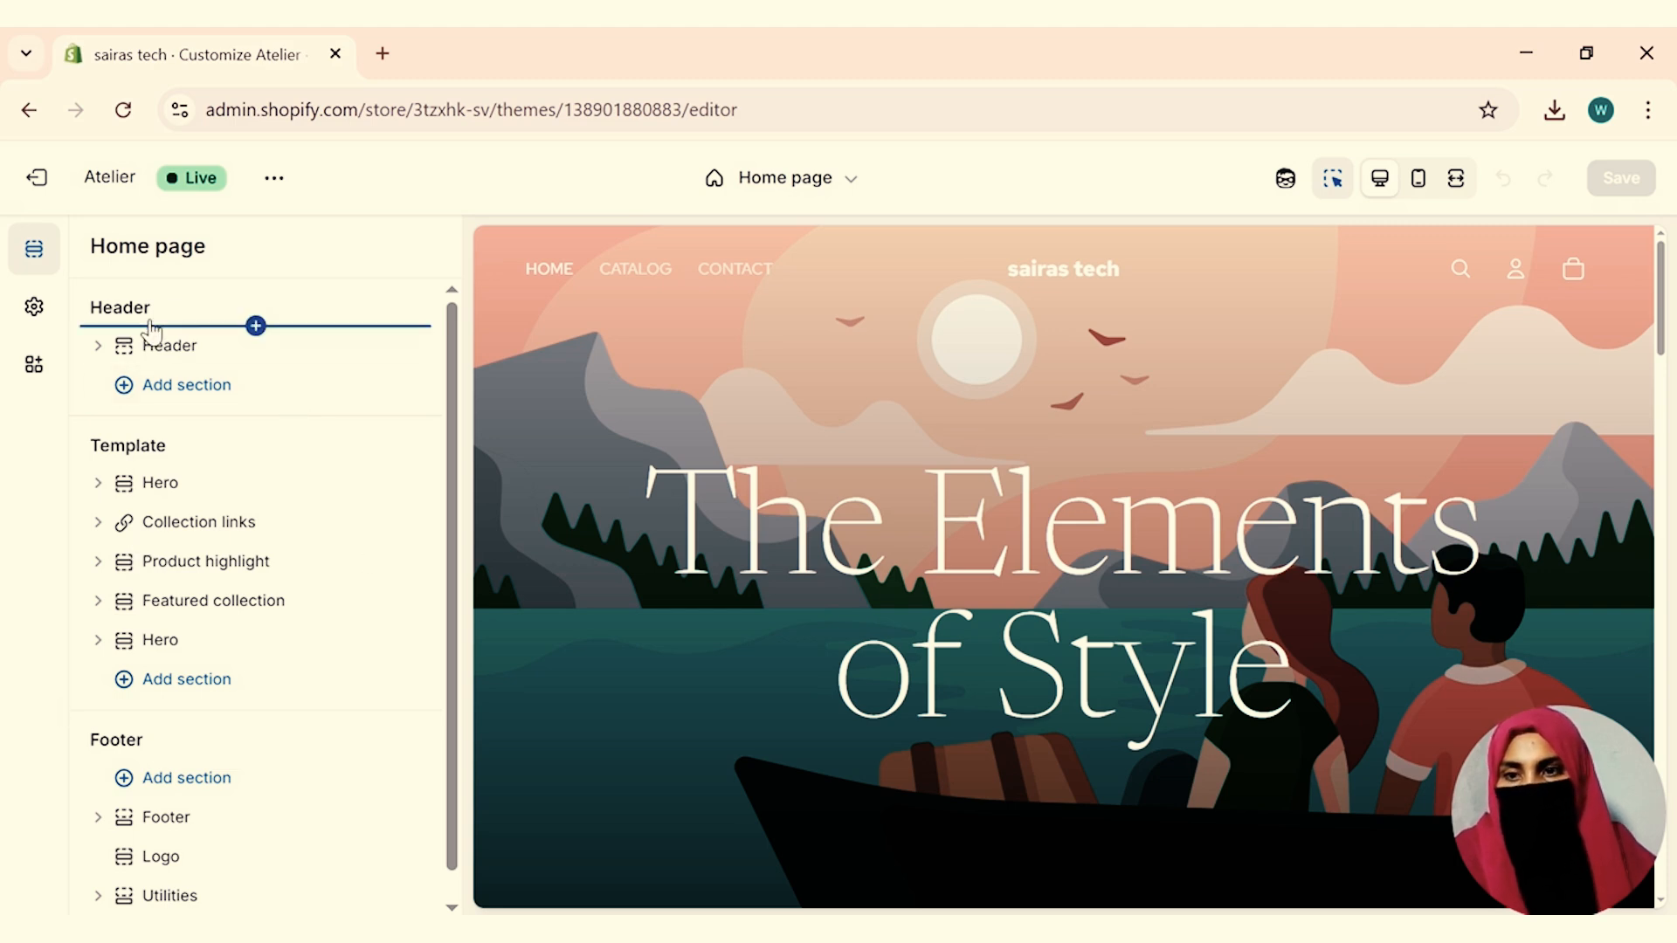
Open the Header section of the home page and set the logo position to Left, trying Right as an alternative.
left_click(180, 346)
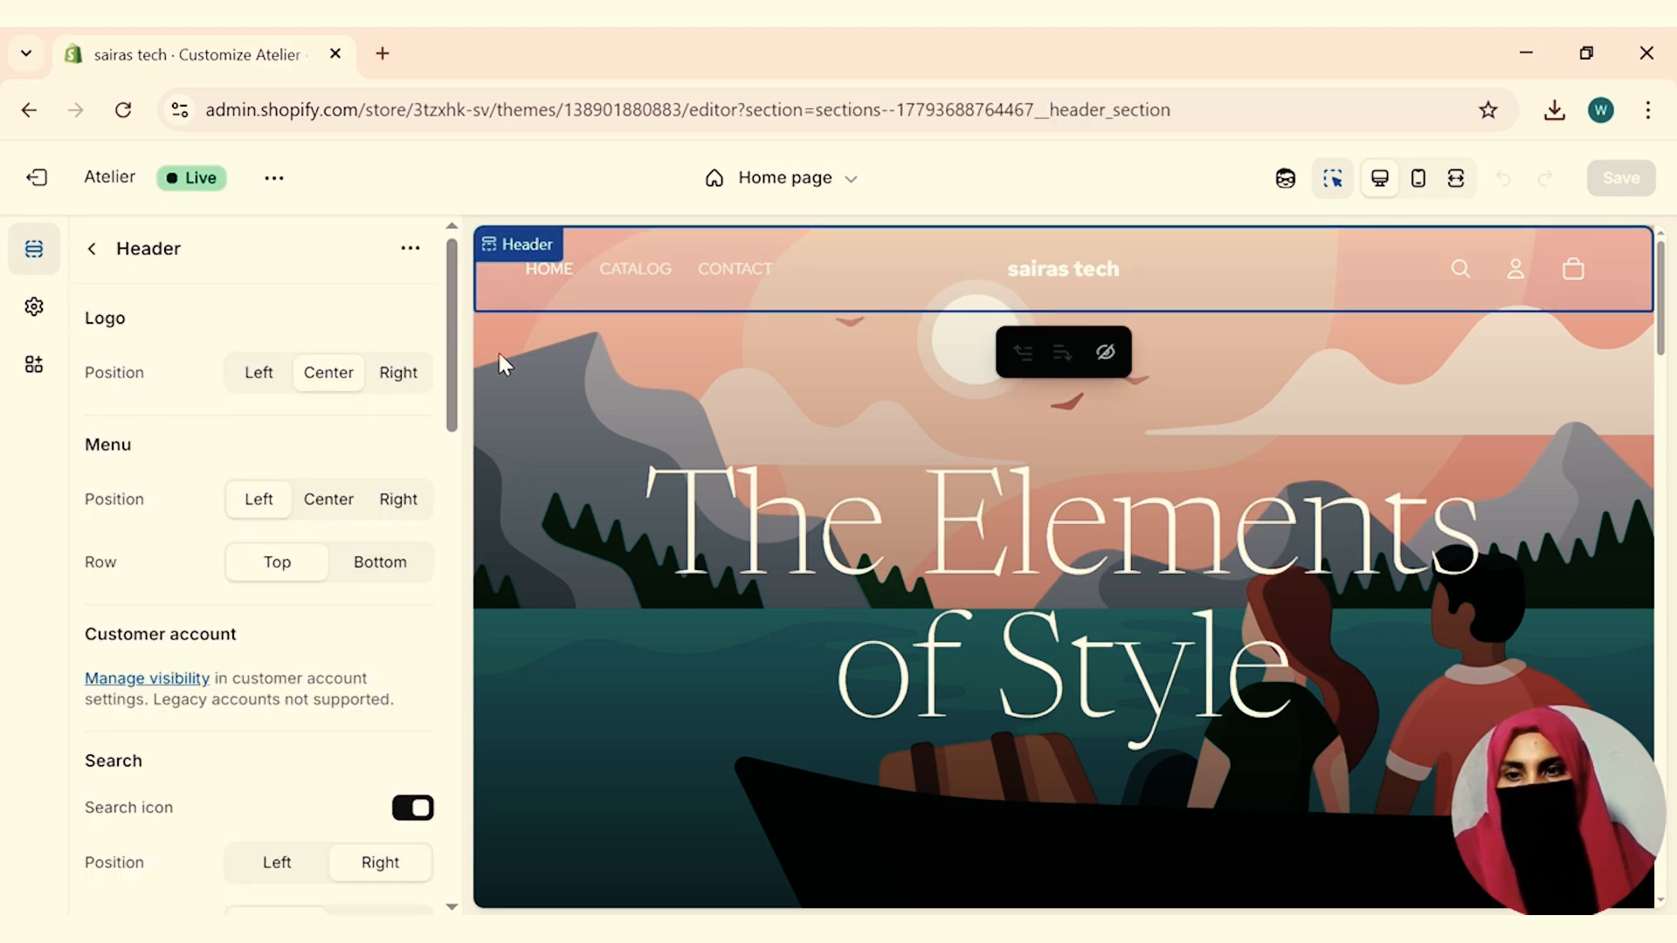
left_click(267, 378)
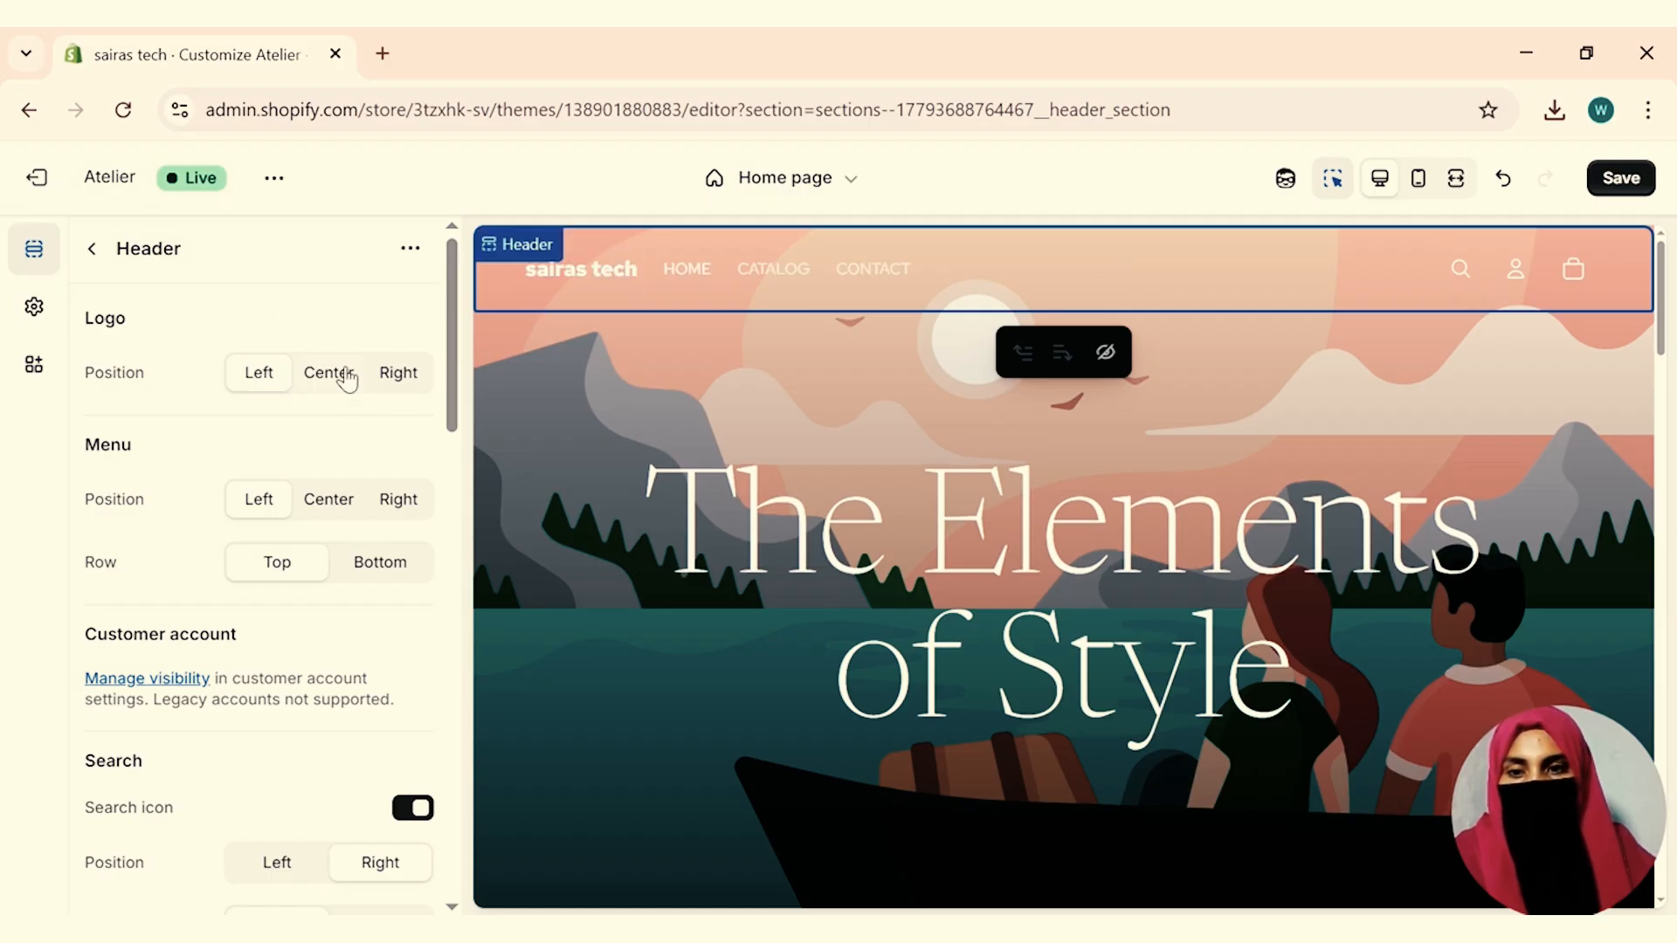
left_click(395, 373)
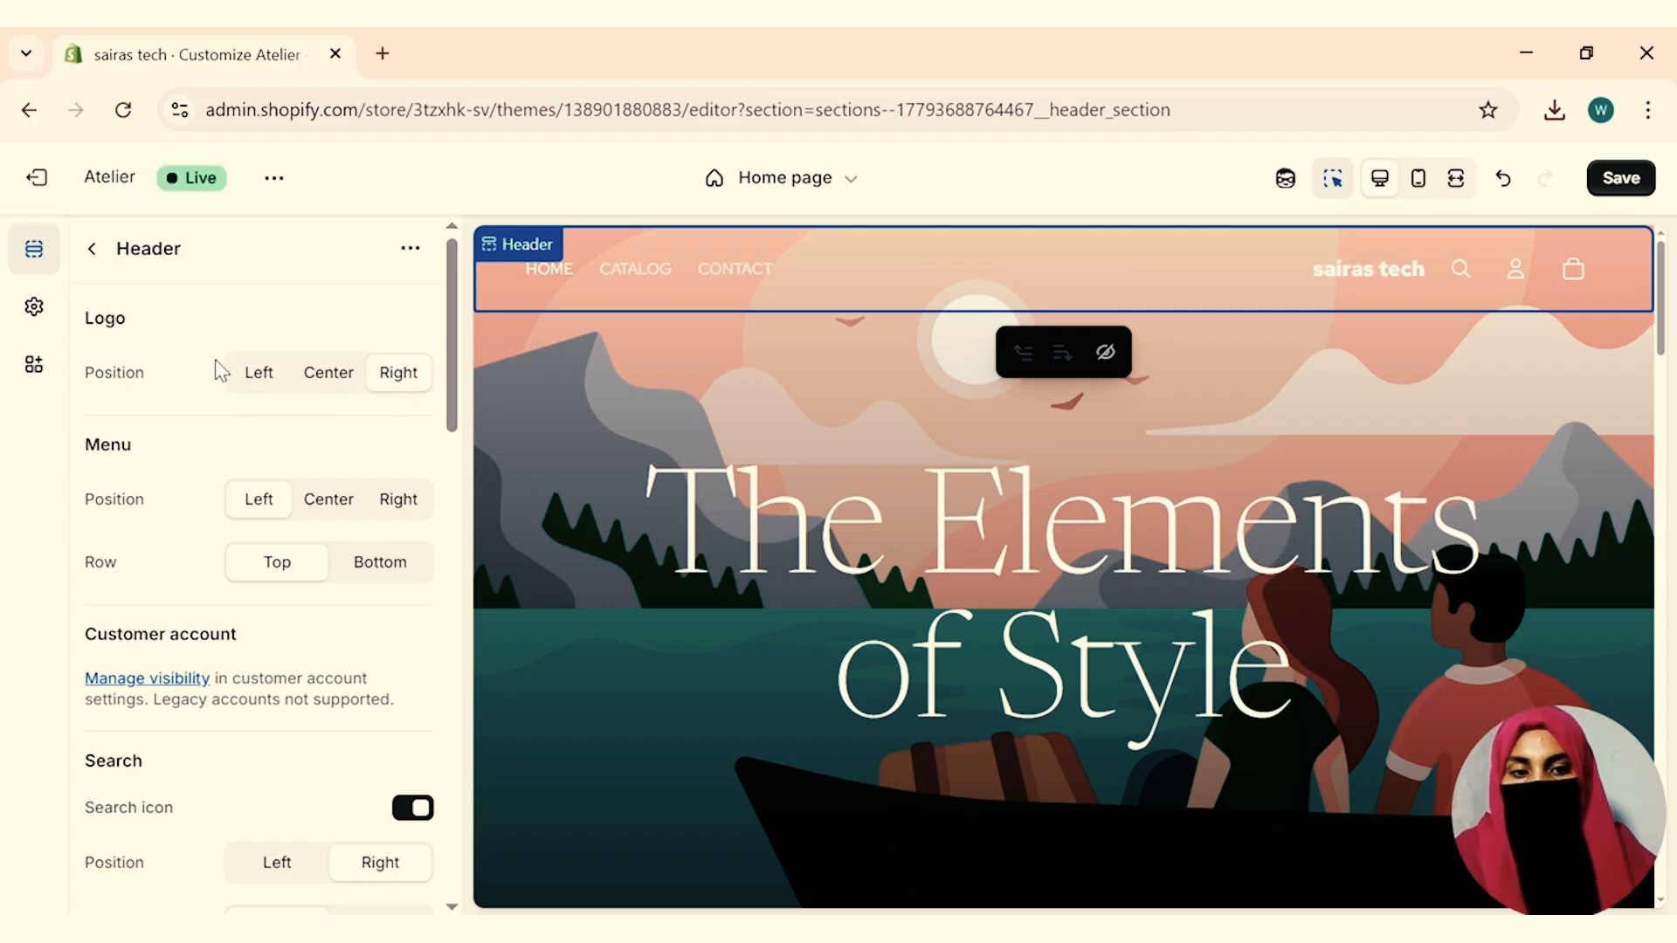
left_click(256, 390)
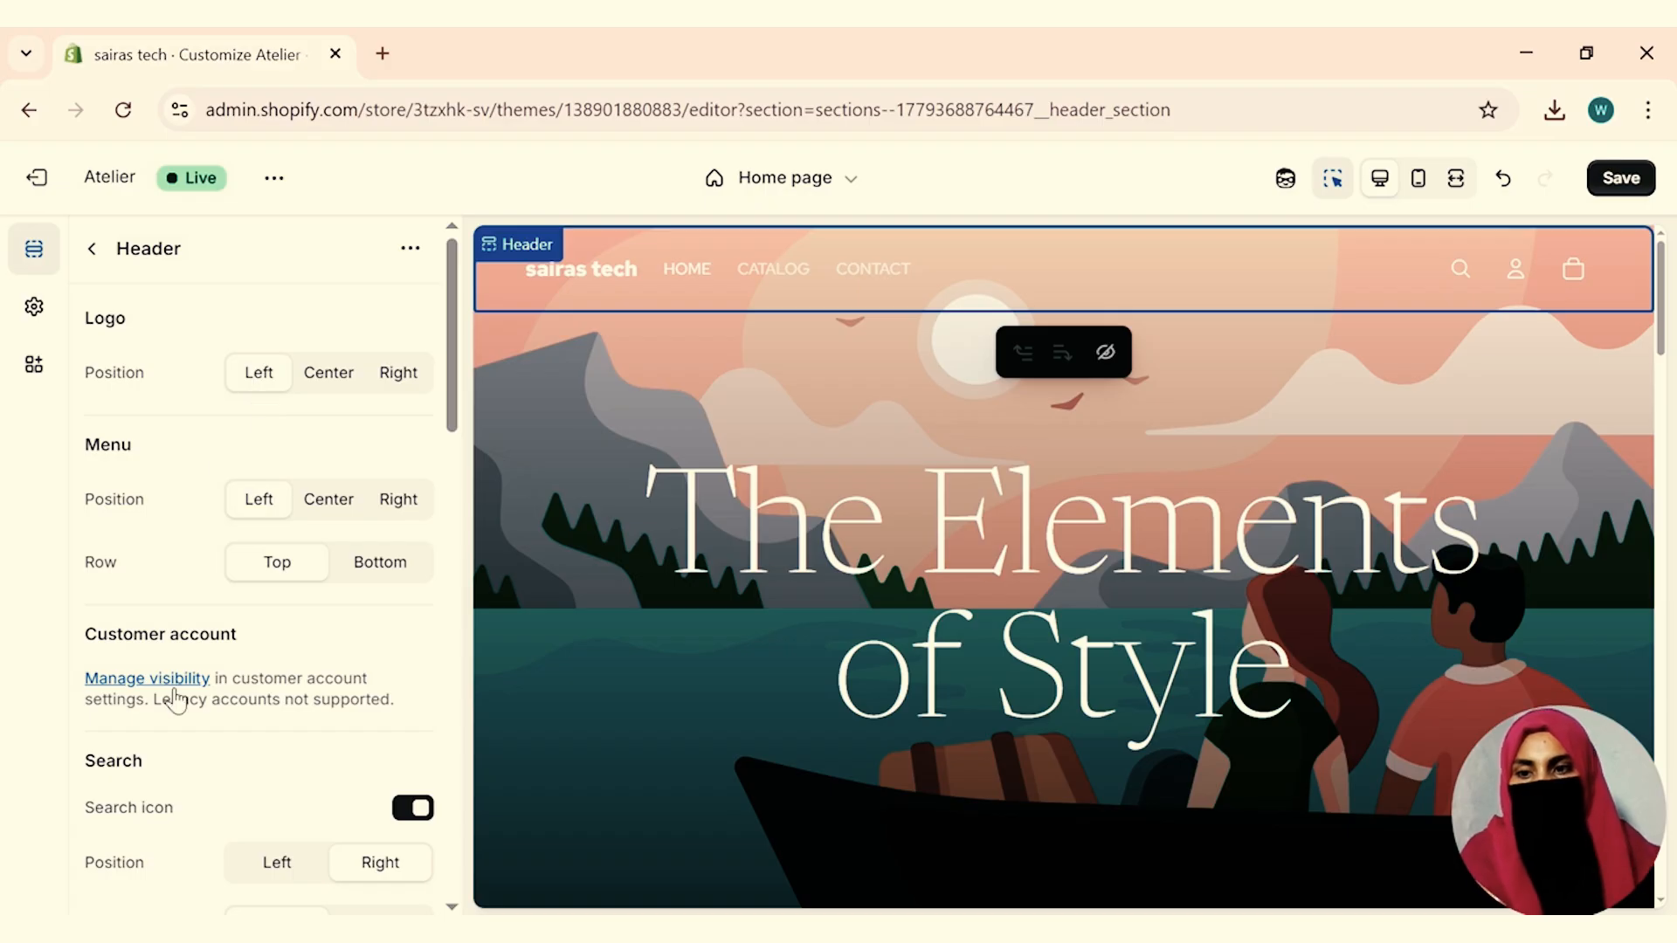
Set the header menu's position to Center, trying Right as an alternative.
left_click(328, 520)
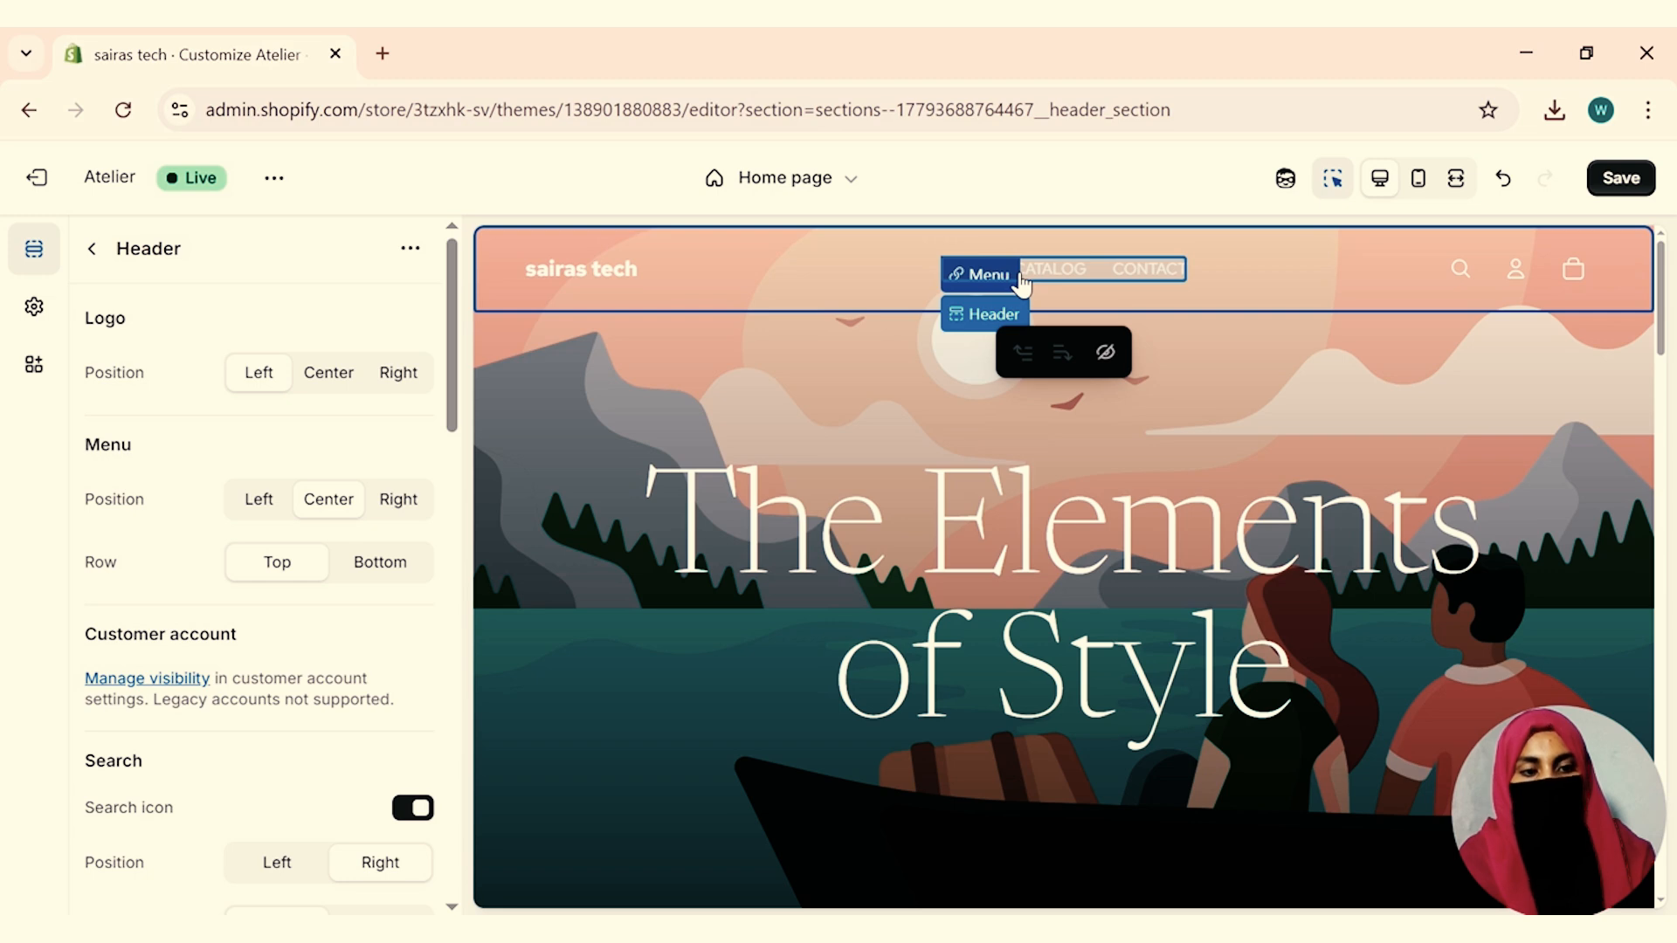
left_click(391, 511)
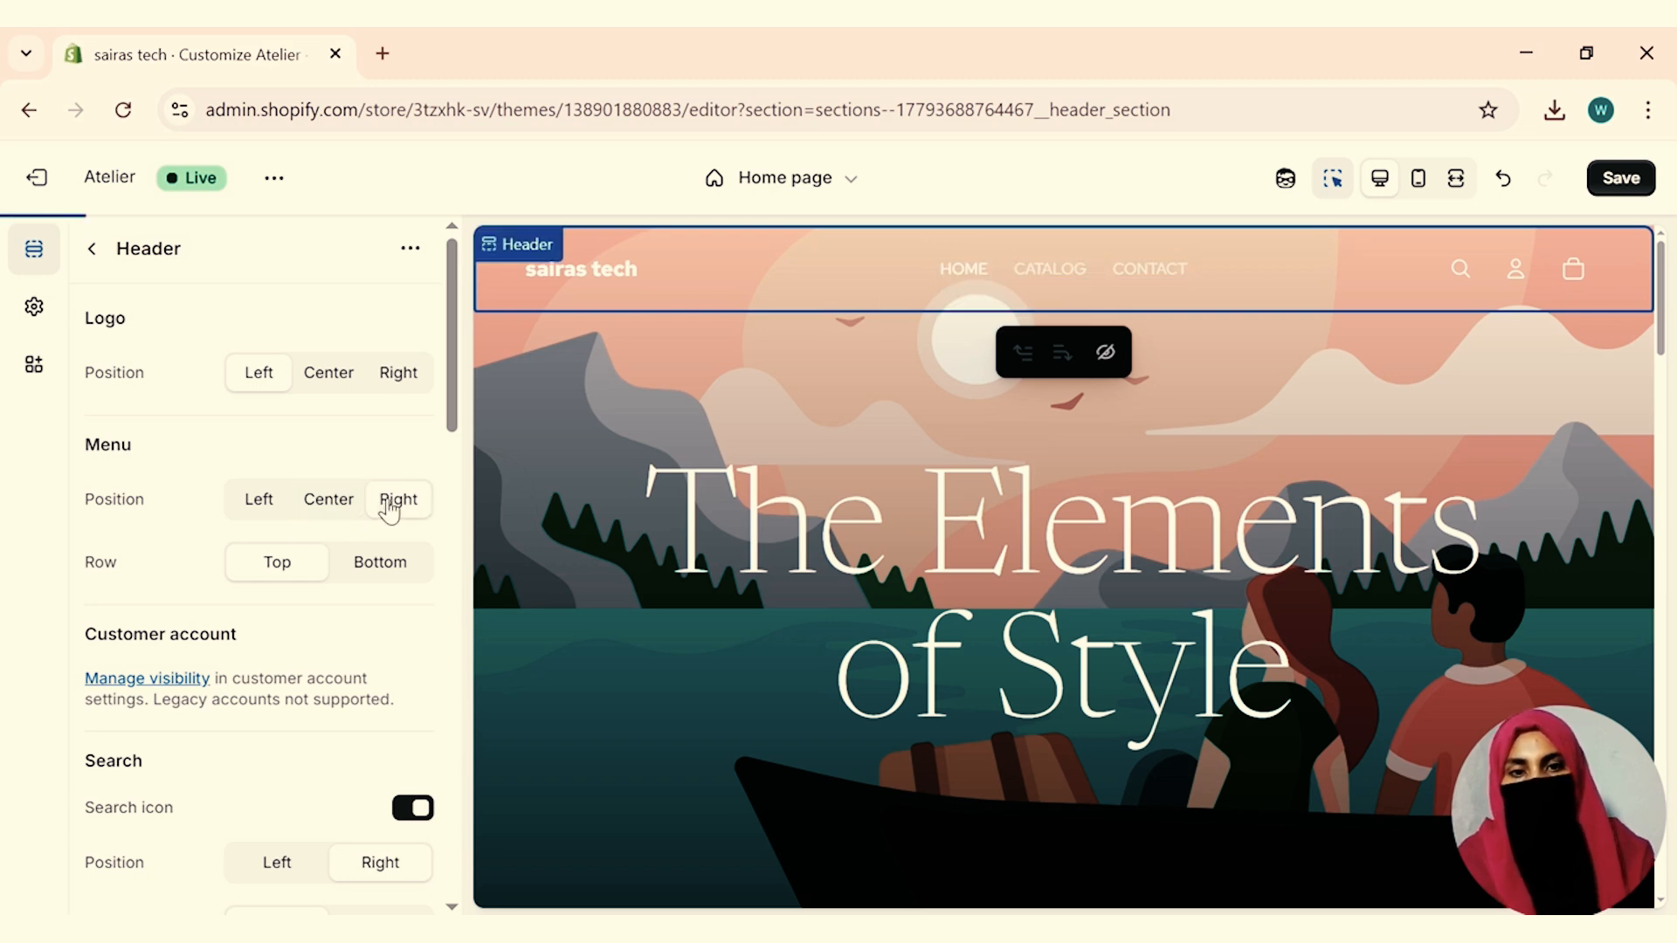
left_click(340, 507)
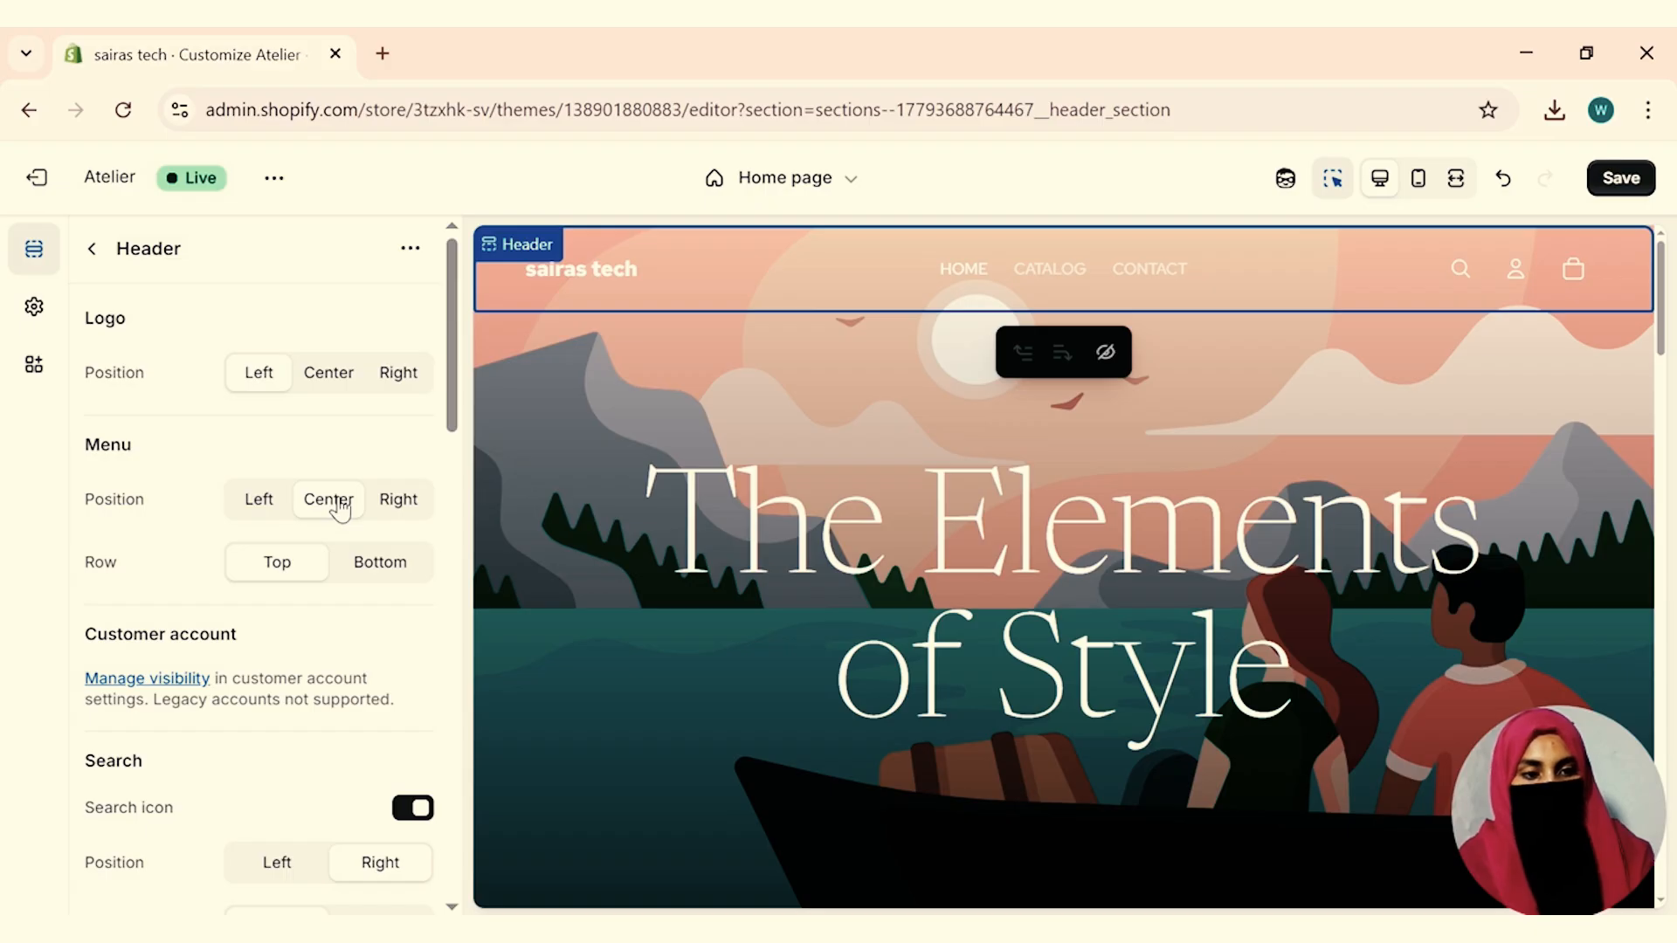
Try the Left position for the header's search icon and return it to Right.
scroll(162, 568, "down", 5)
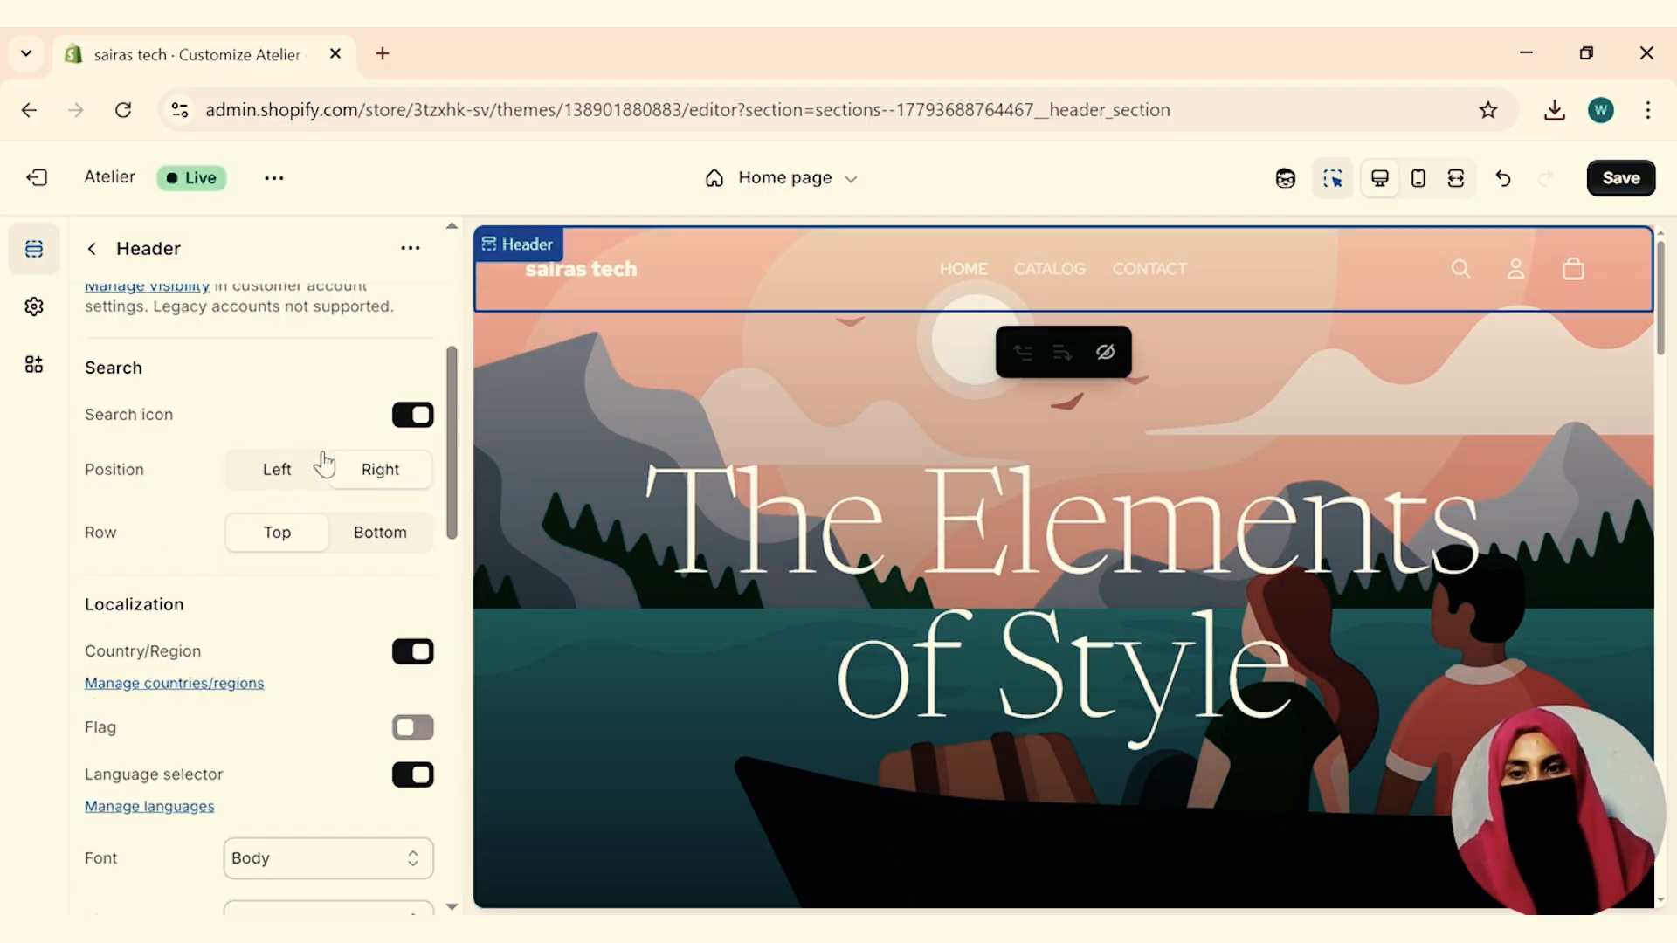
left_click(291, 474)
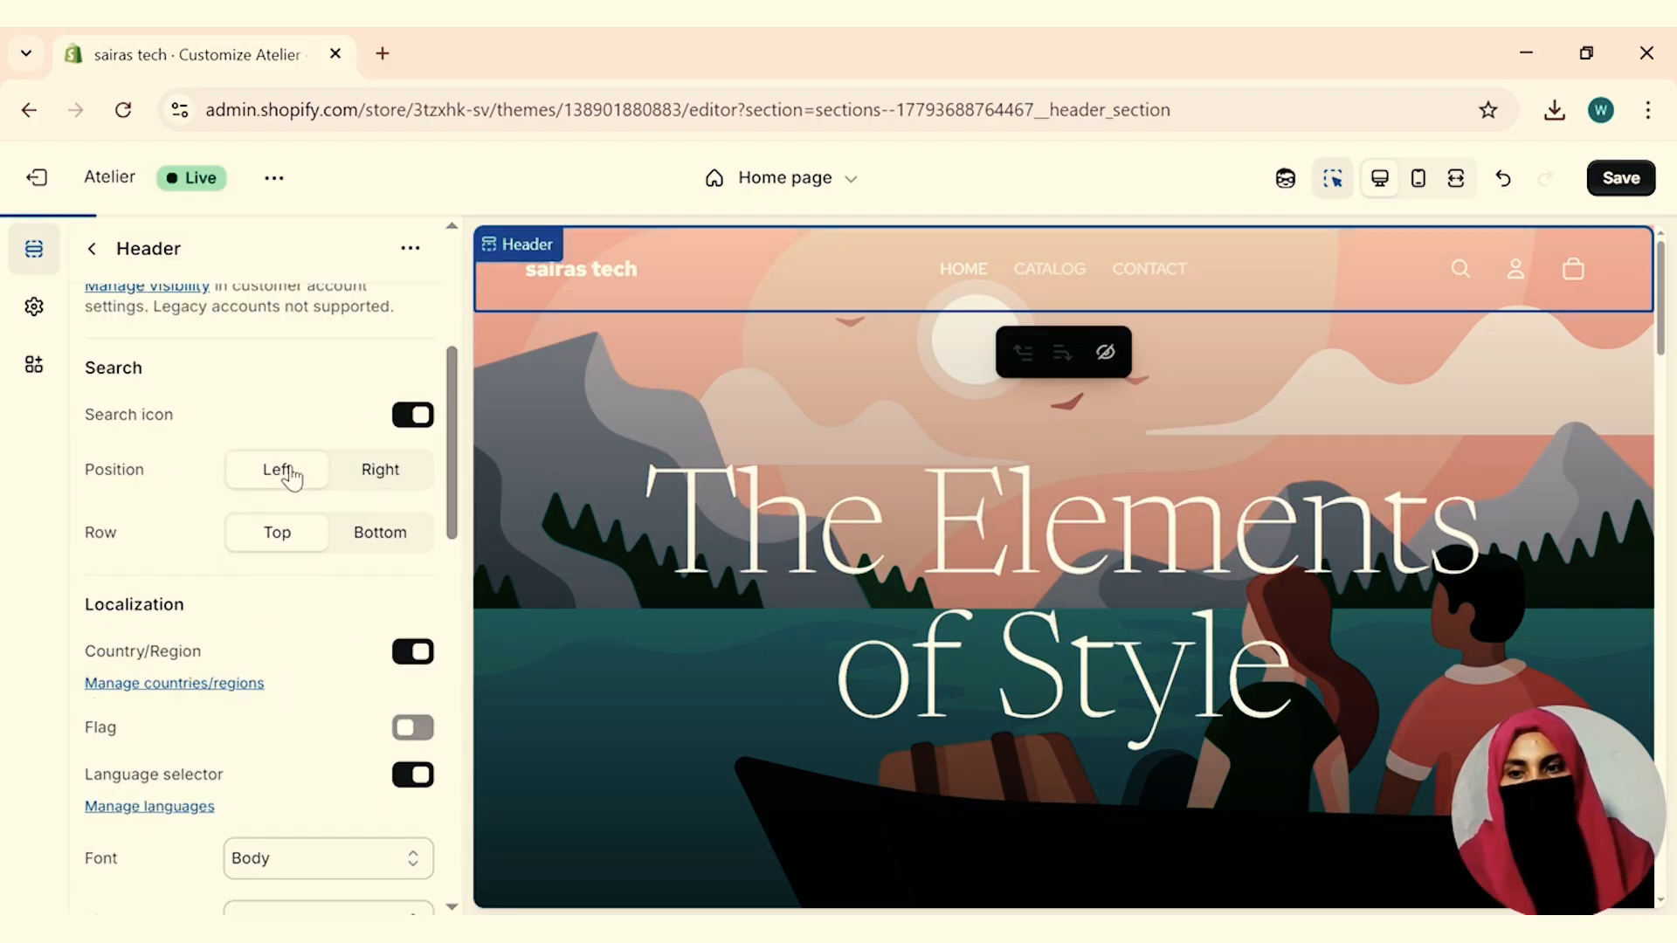
left_click(359, 476)
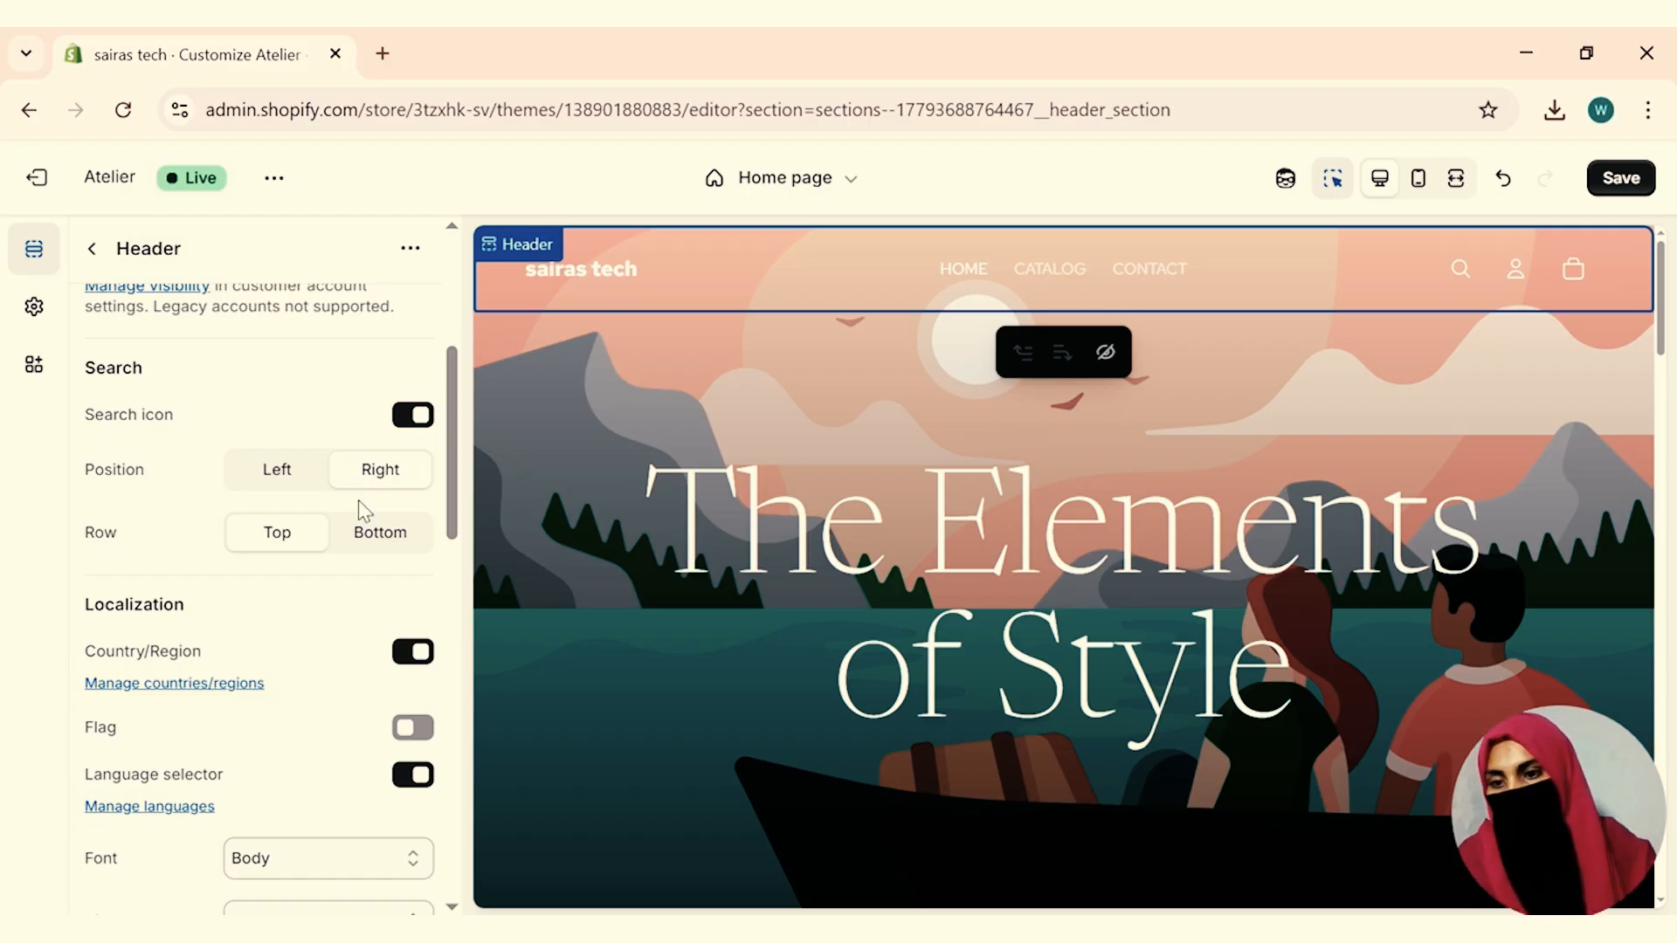
Set the header's default color scheme to Scheme 3.
scroll(358, 500, "down", 8)
left_click(284, 445)
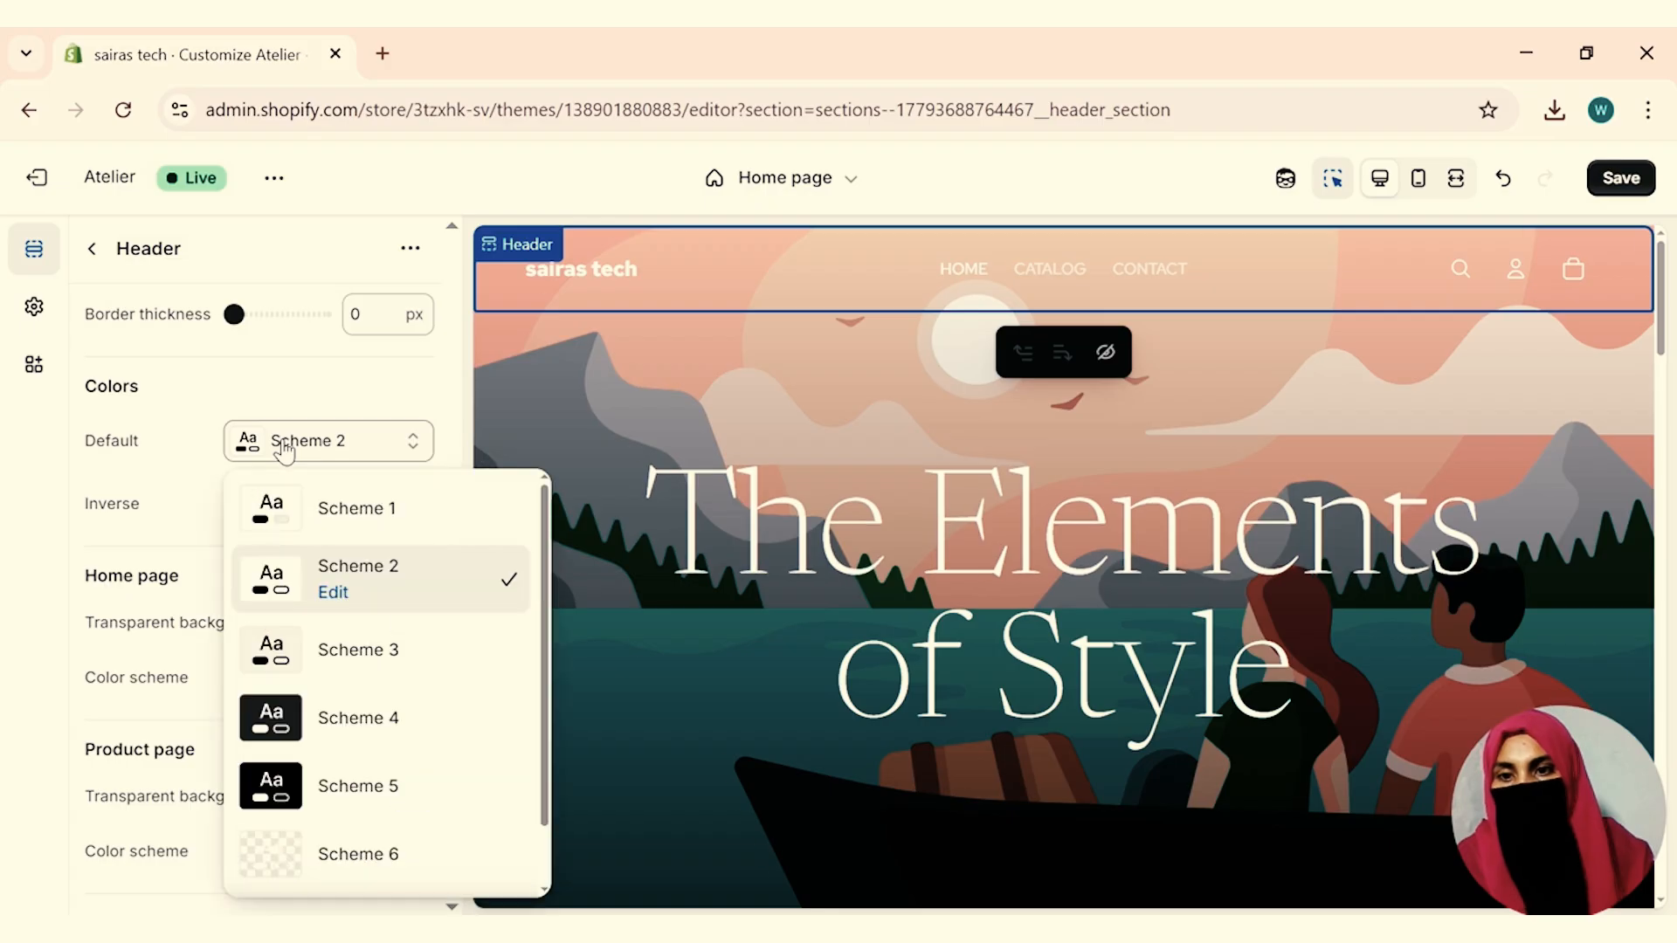
left_click(281, 651)
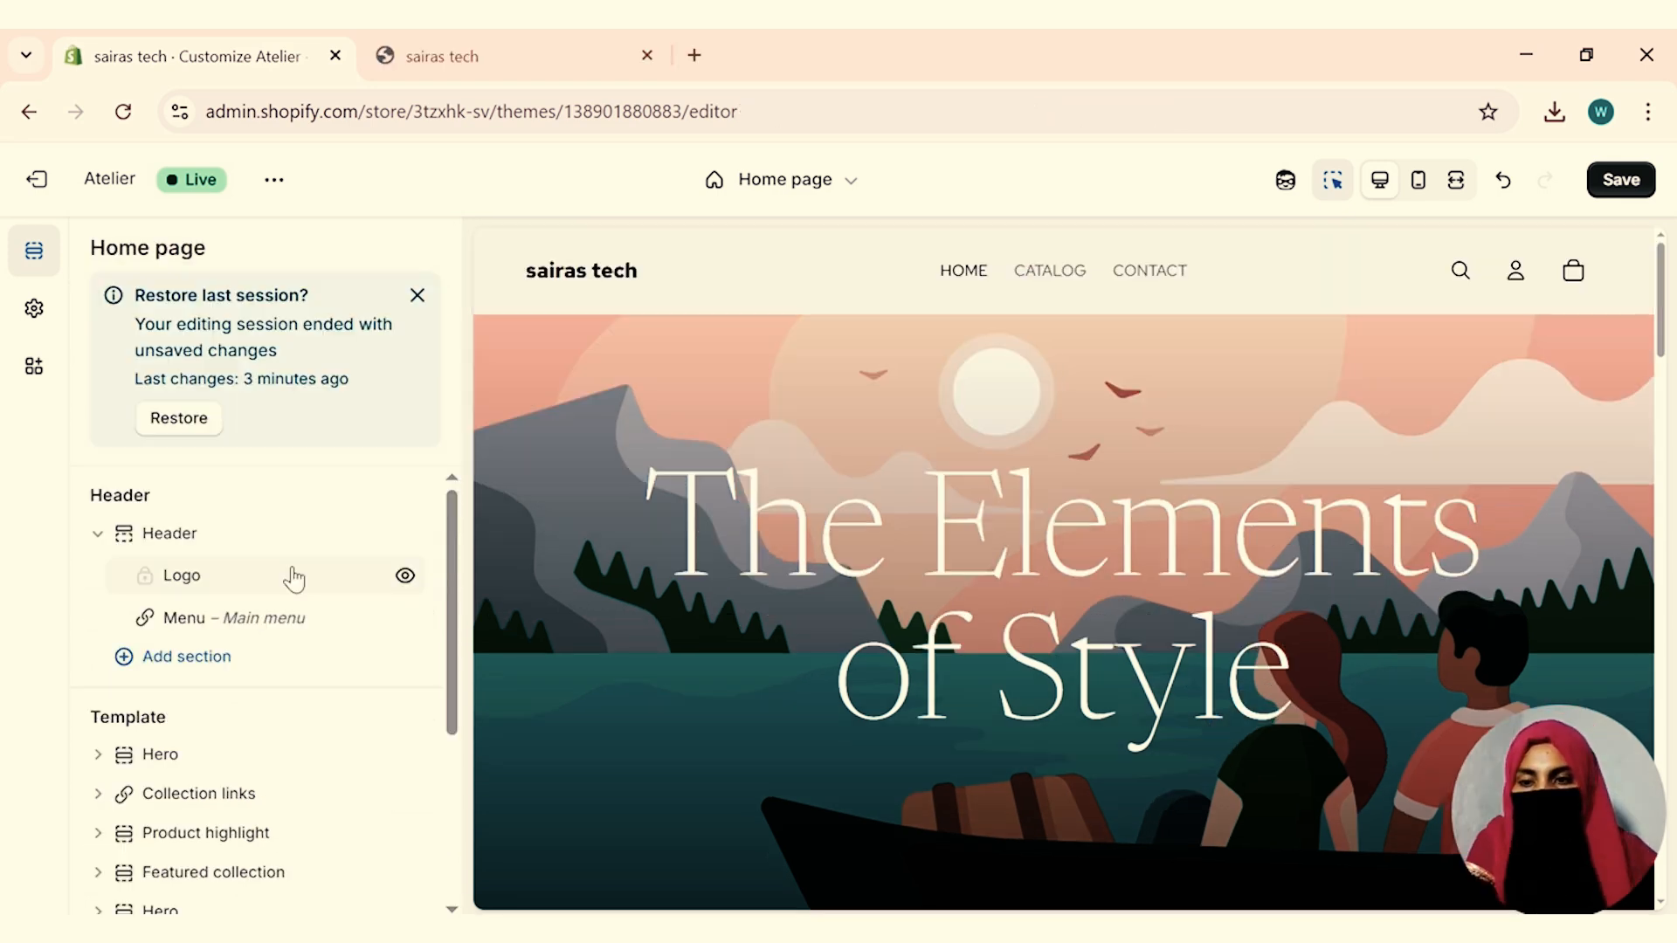
Set the sairas tech logo image as the default logo in the theme settings, expand the Footer section and save the theme.
left_click(294, 576)
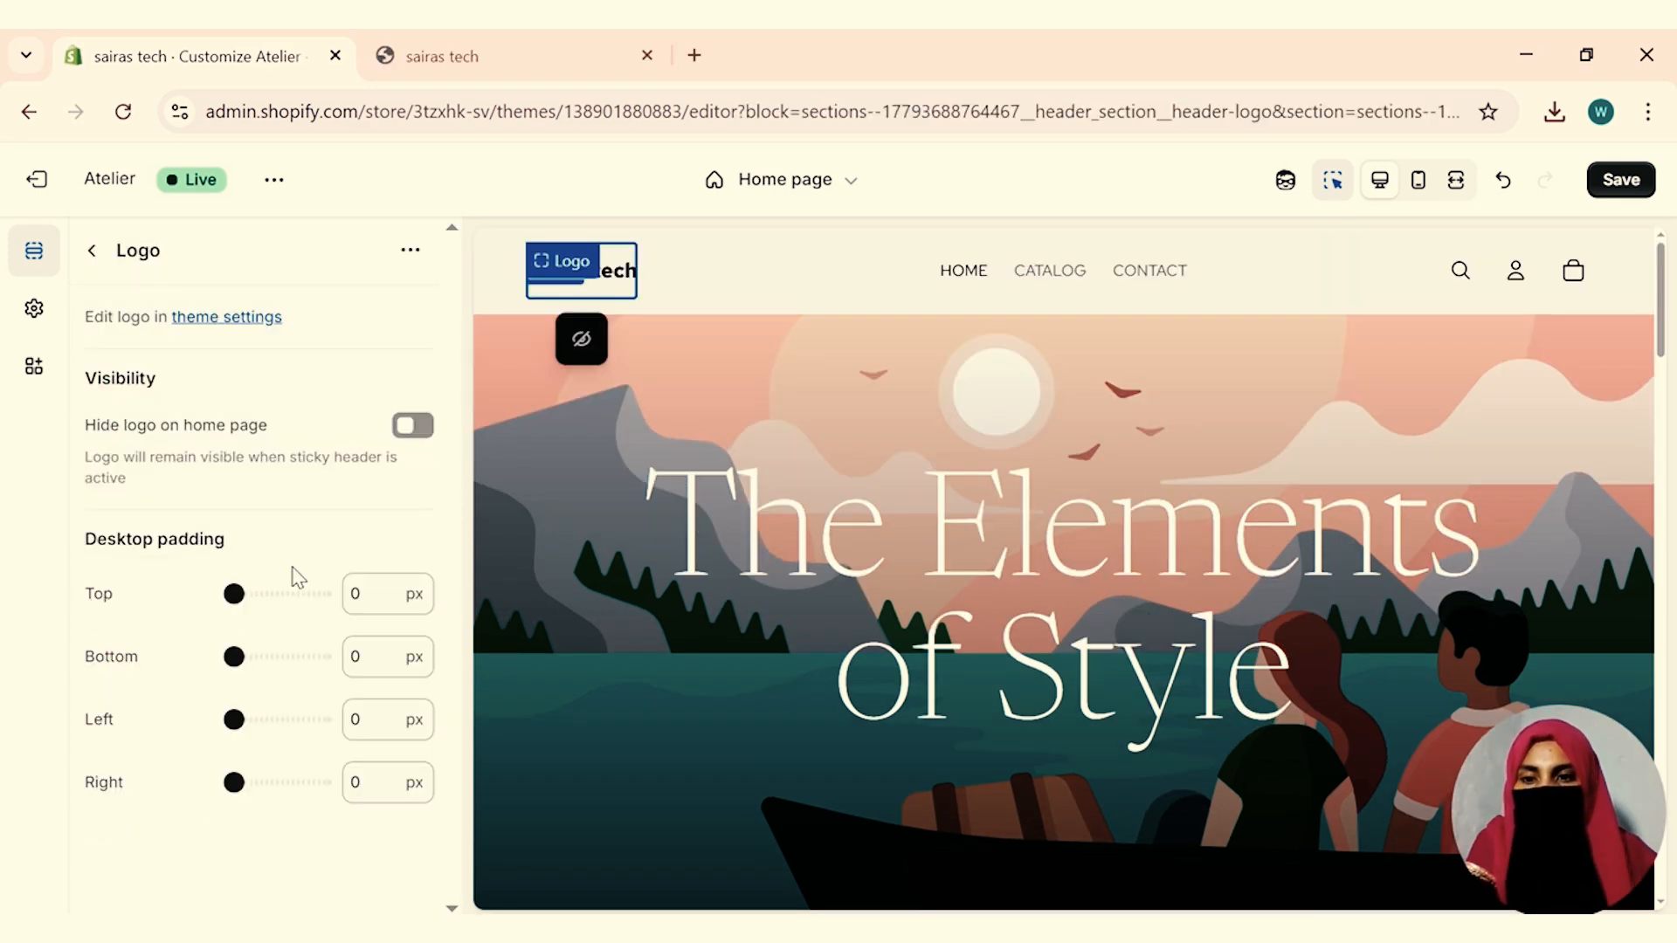
left_click(231, 319)
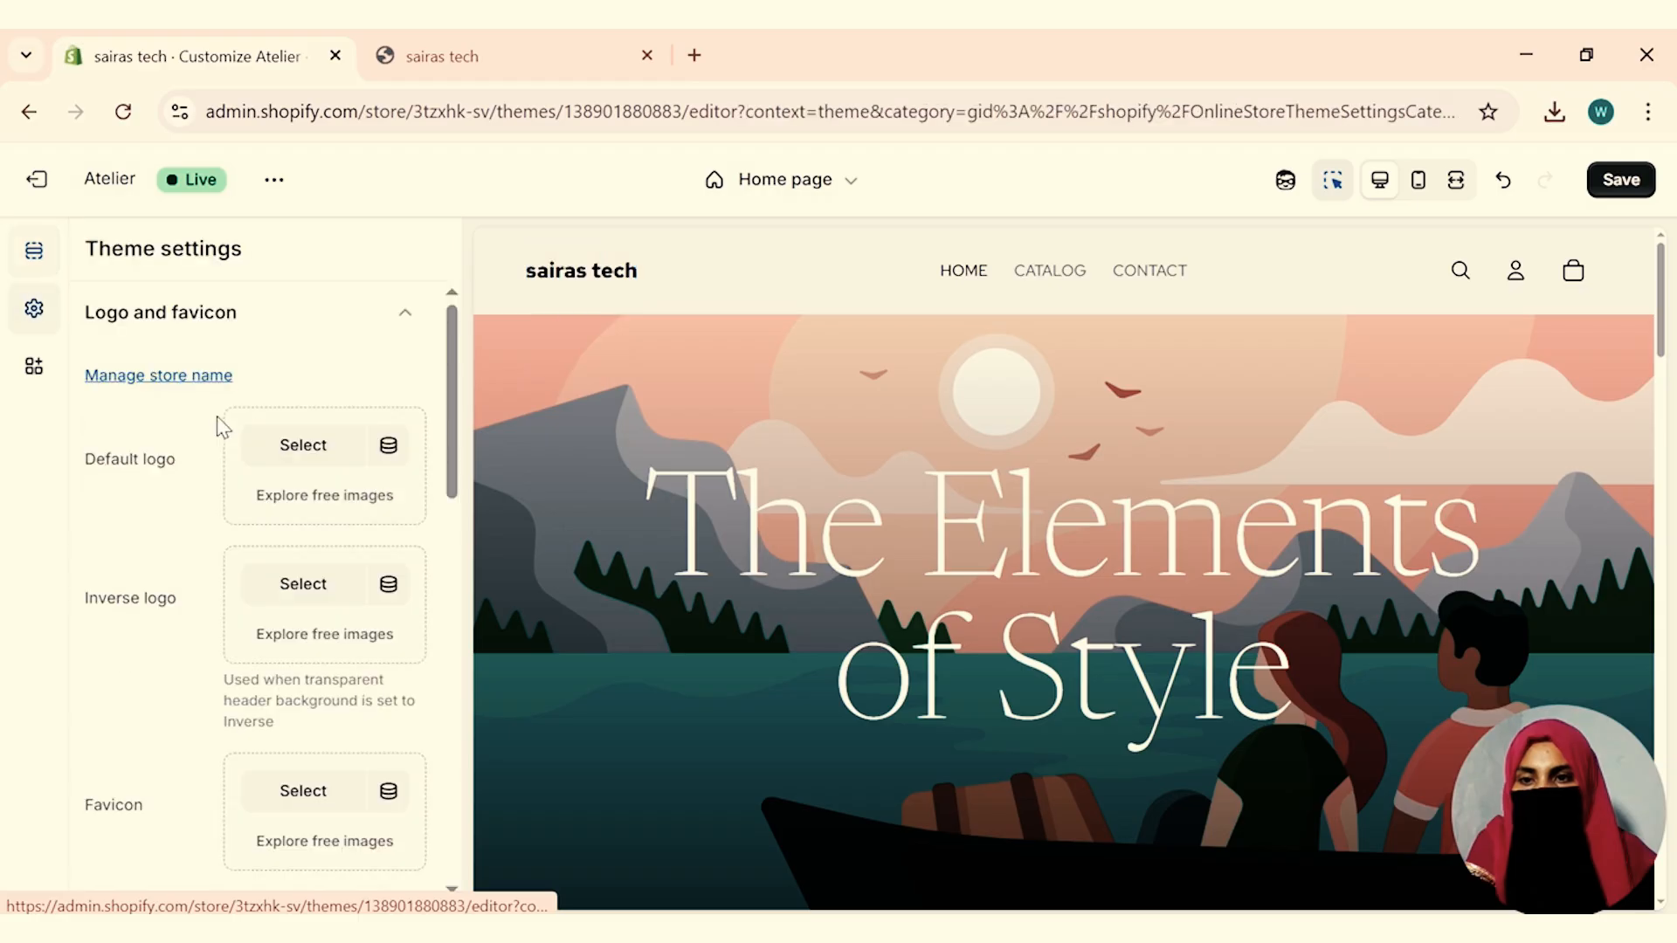
left_click(273, 462)
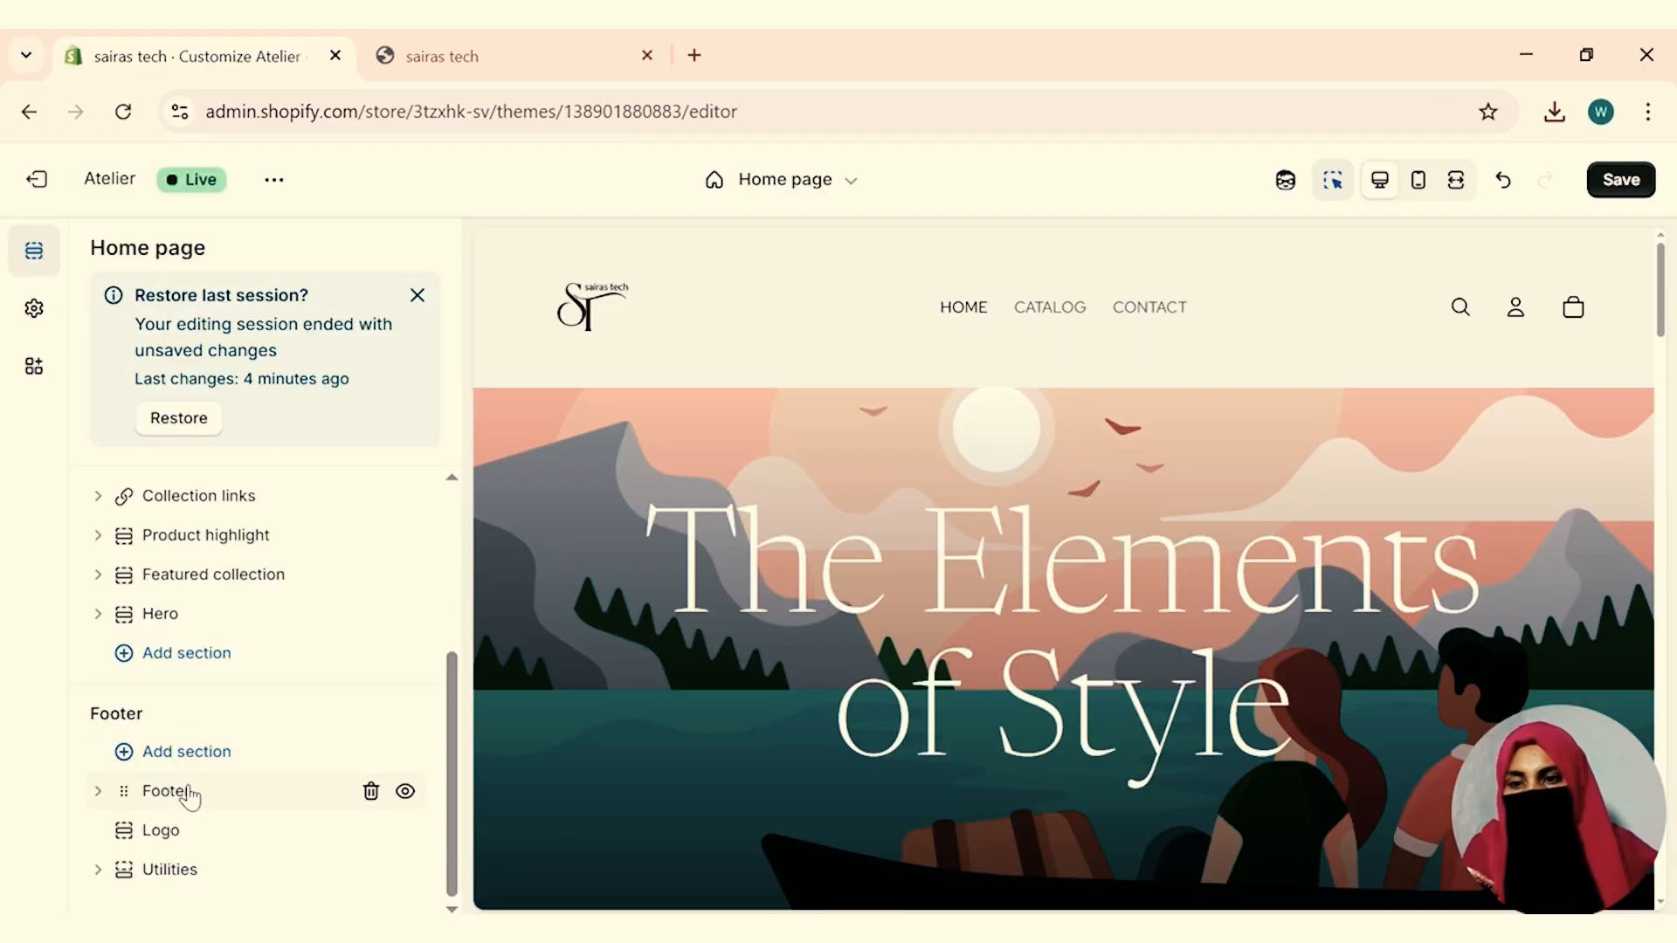
left_click(188, 792)
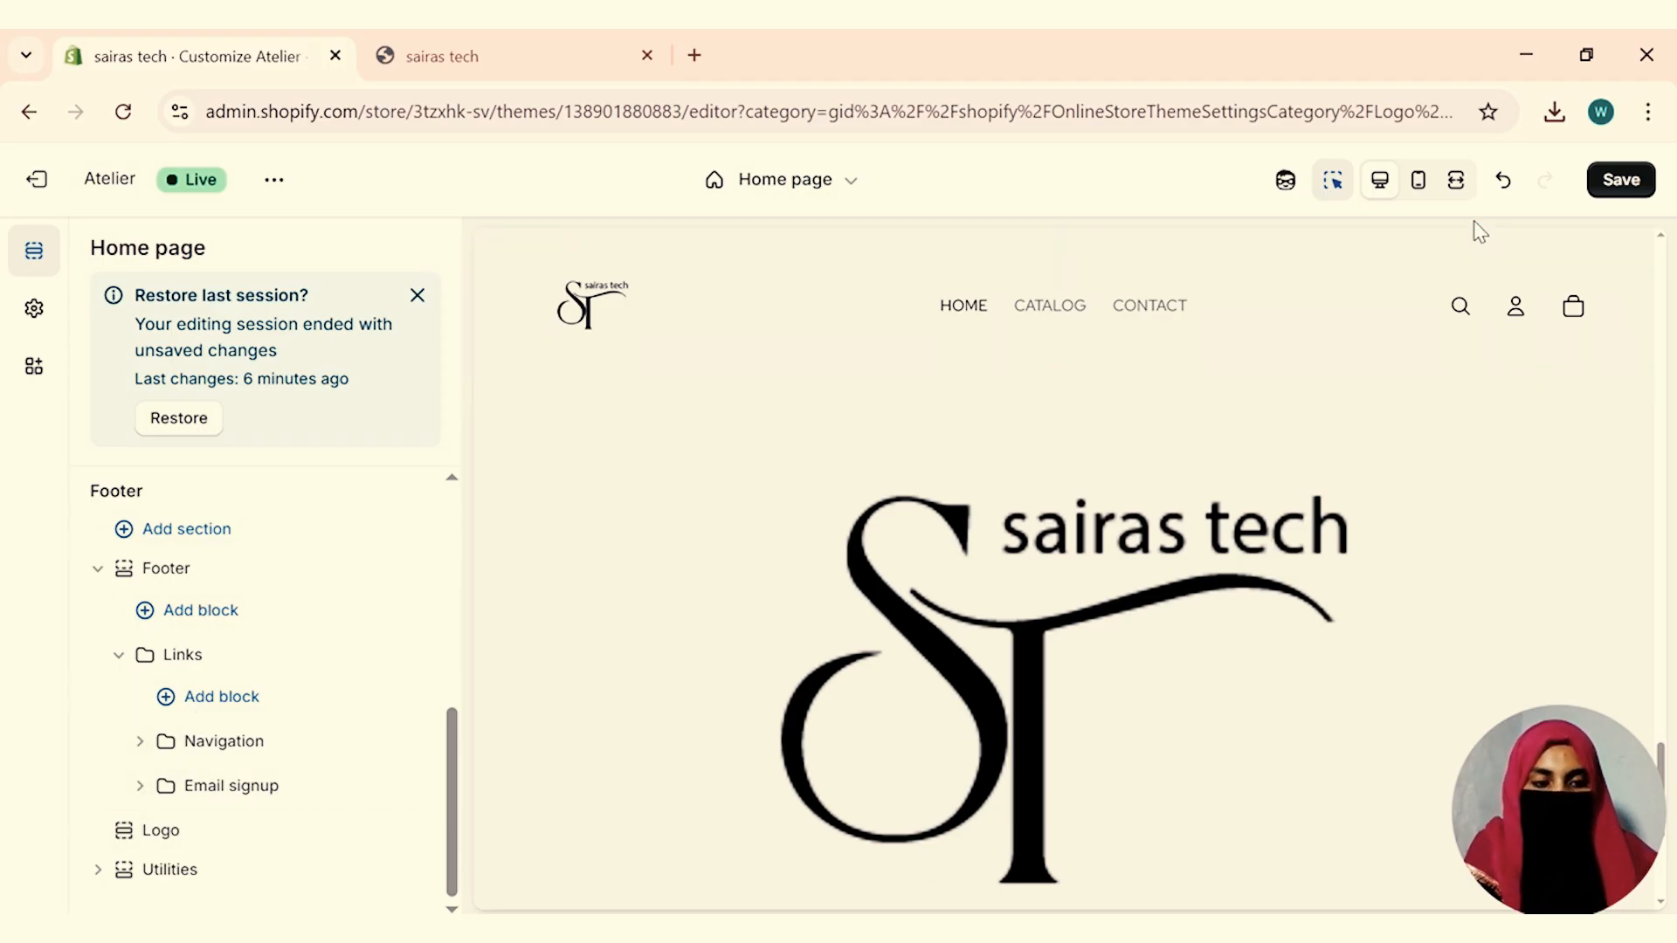
left_click(1649, 179)
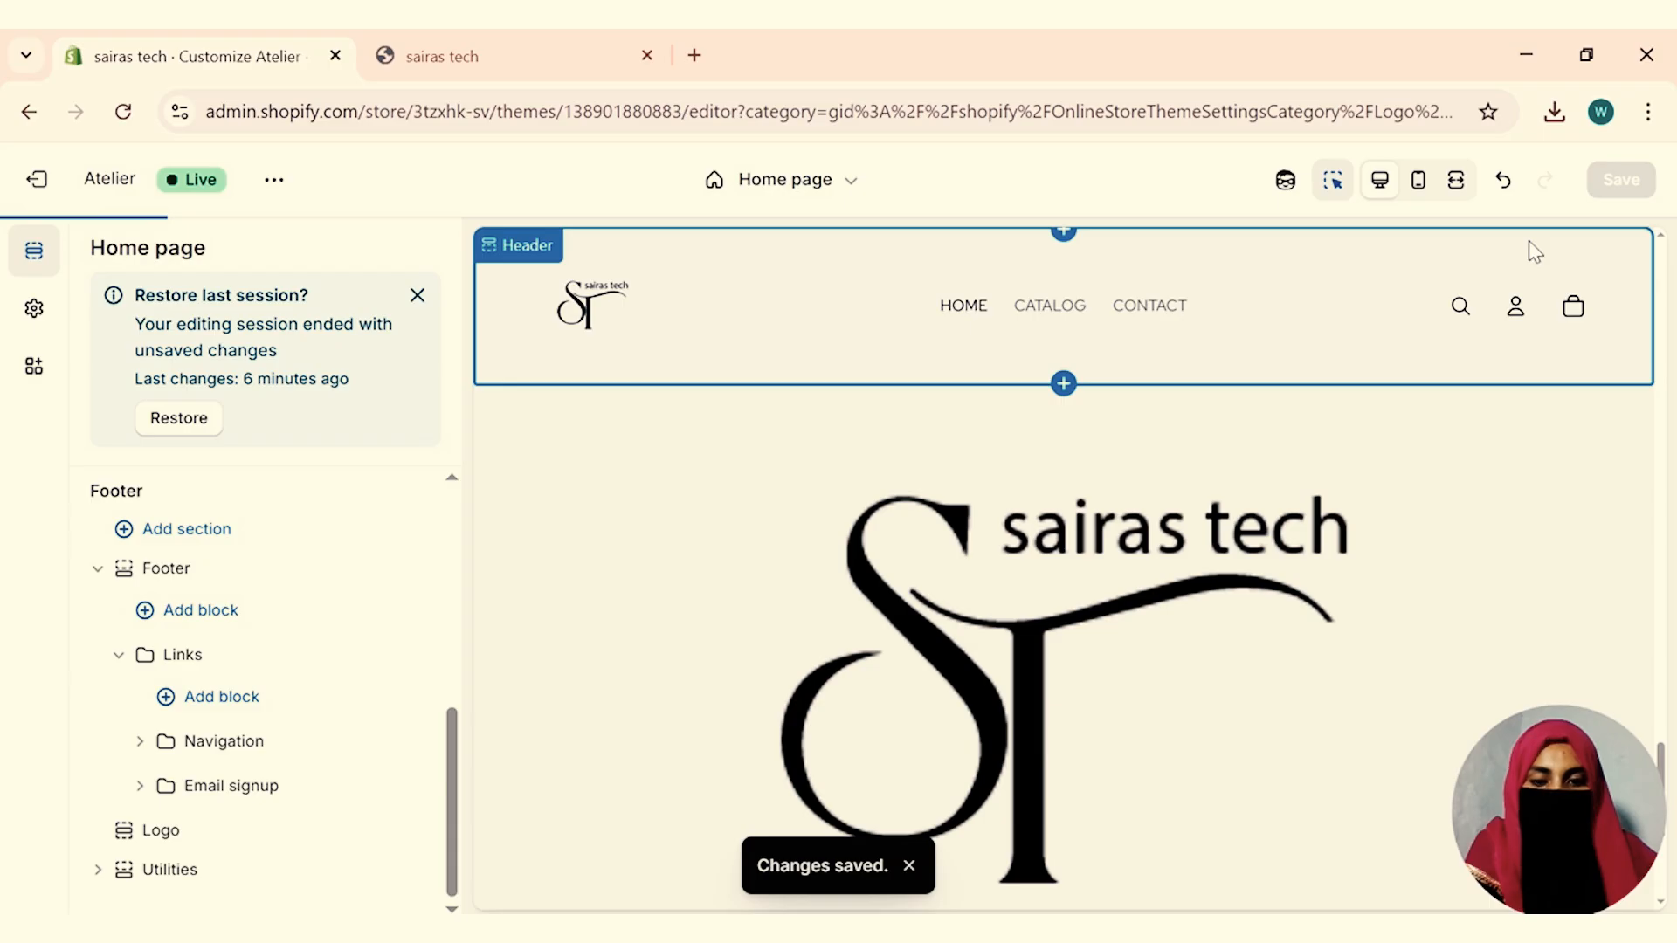
Reload the live storefront and examine the updated header and home page sections.
left_click(560, 41)
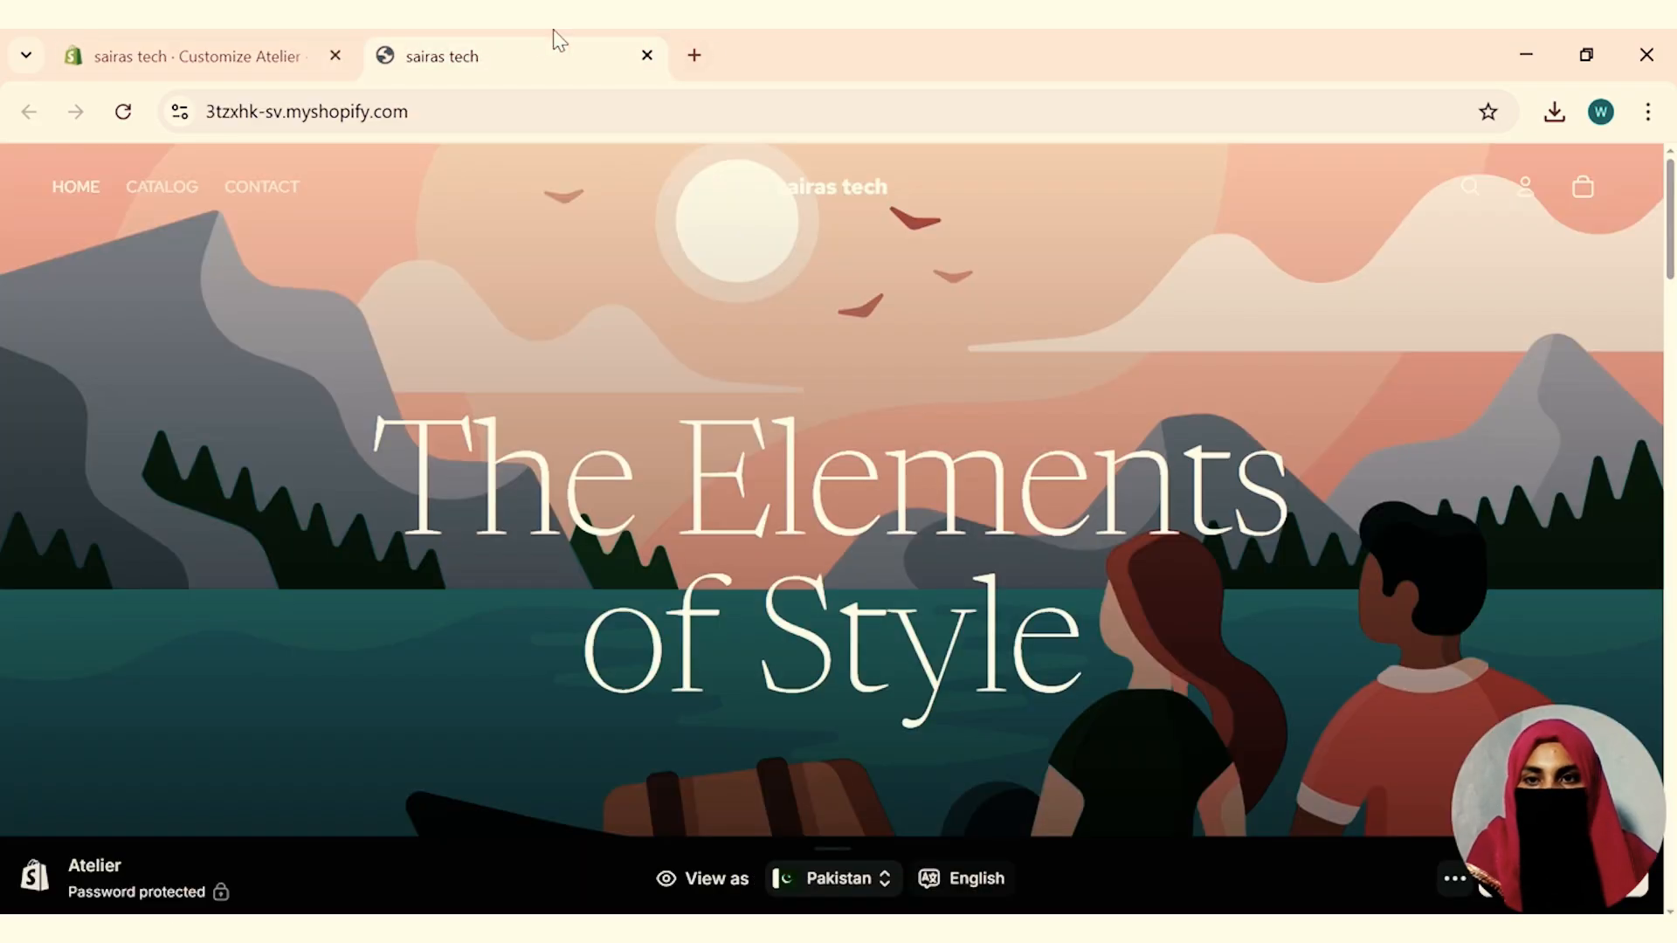
left_click(124, 114)
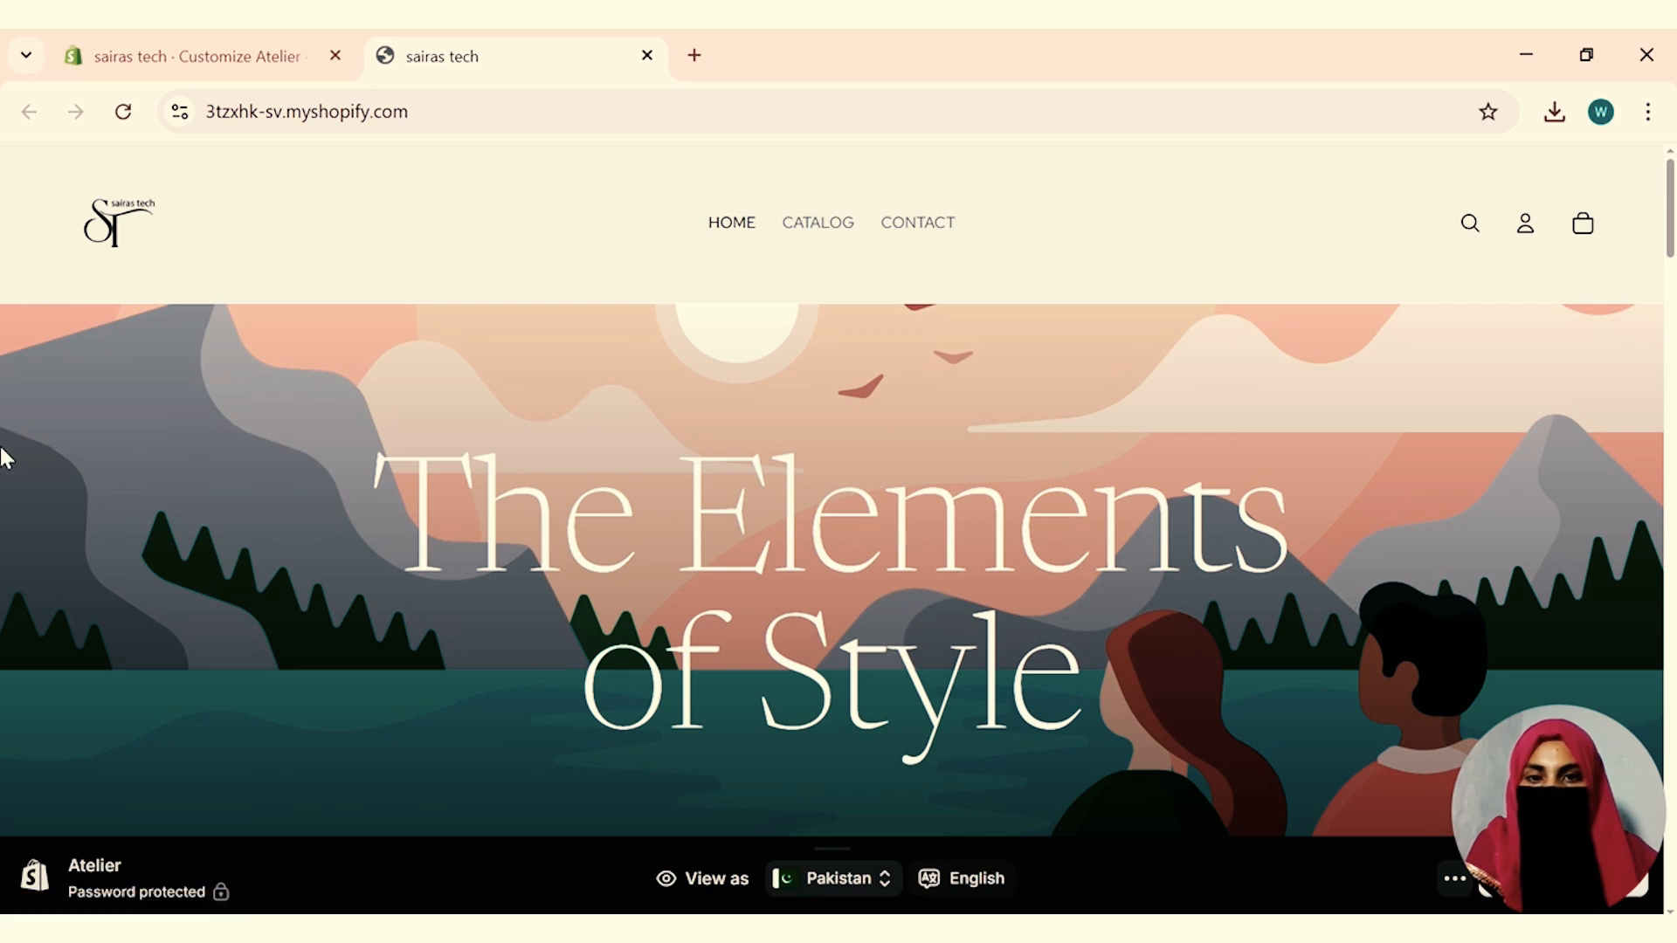
scroll(2, 450, "down", 10)
scroll(1, 458, "down", 20)
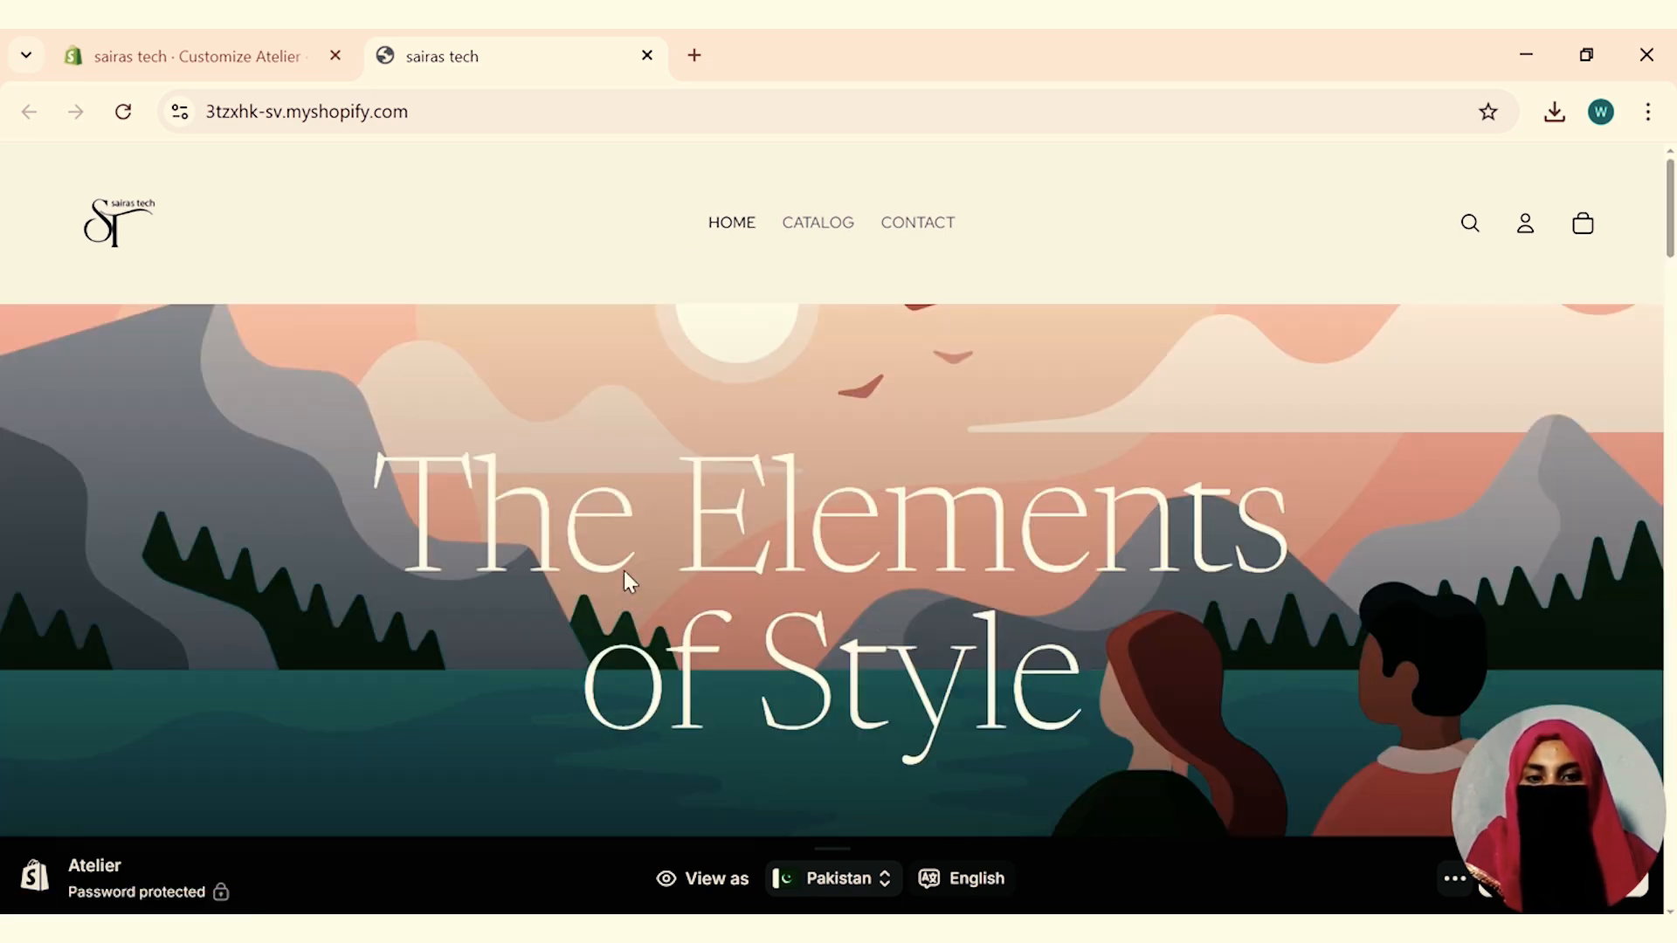
scroll(718, 638, "down", 5)
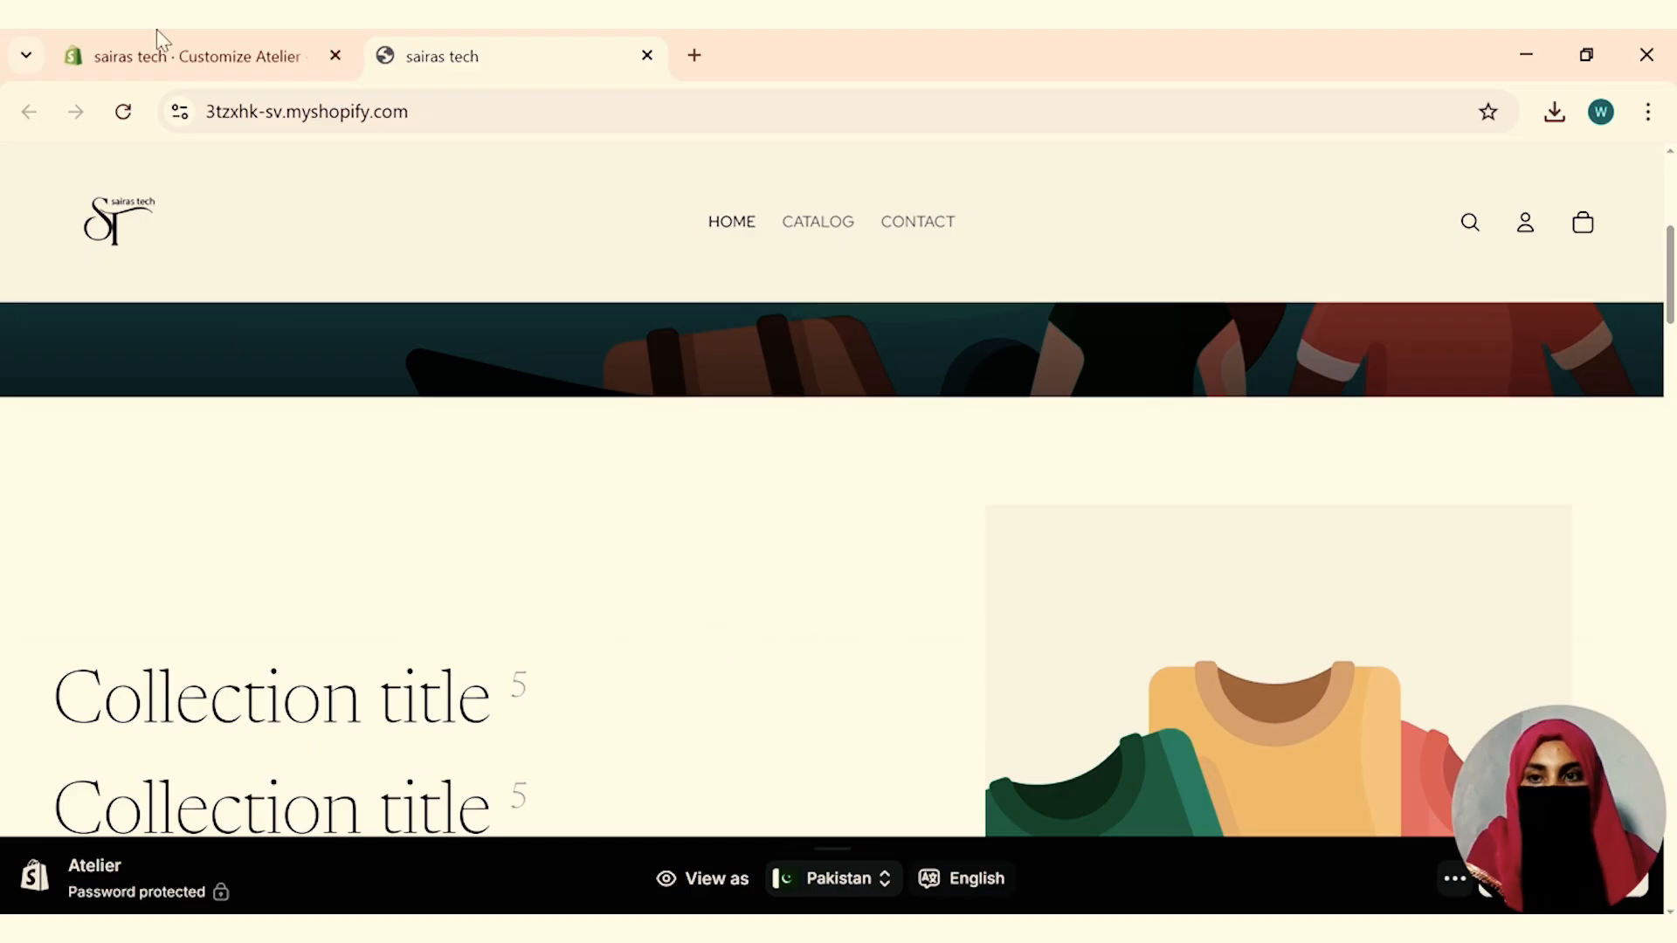
Start a new product titled "Letter Printed Women's Tracksuit Quality Two Piece Set for Women Fashion Jogging Sweatshirt Suit Drawstring Sports Daily Hooded".
left_click(158, 55)
left_click(37, 179)
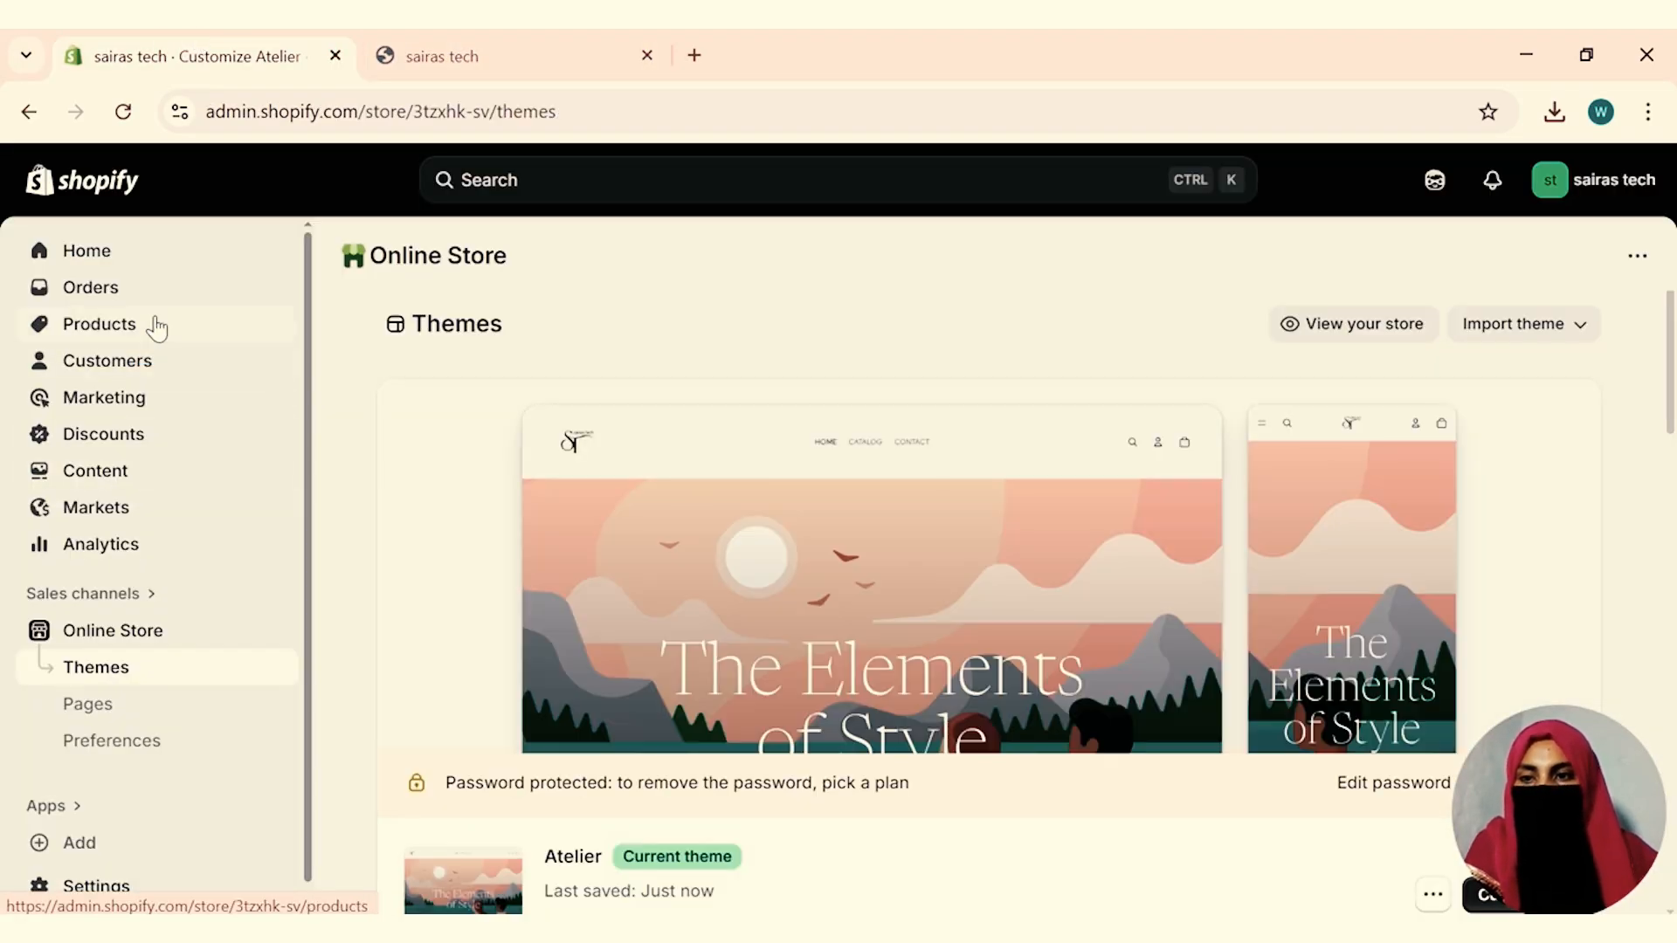
left_click(151, 328)
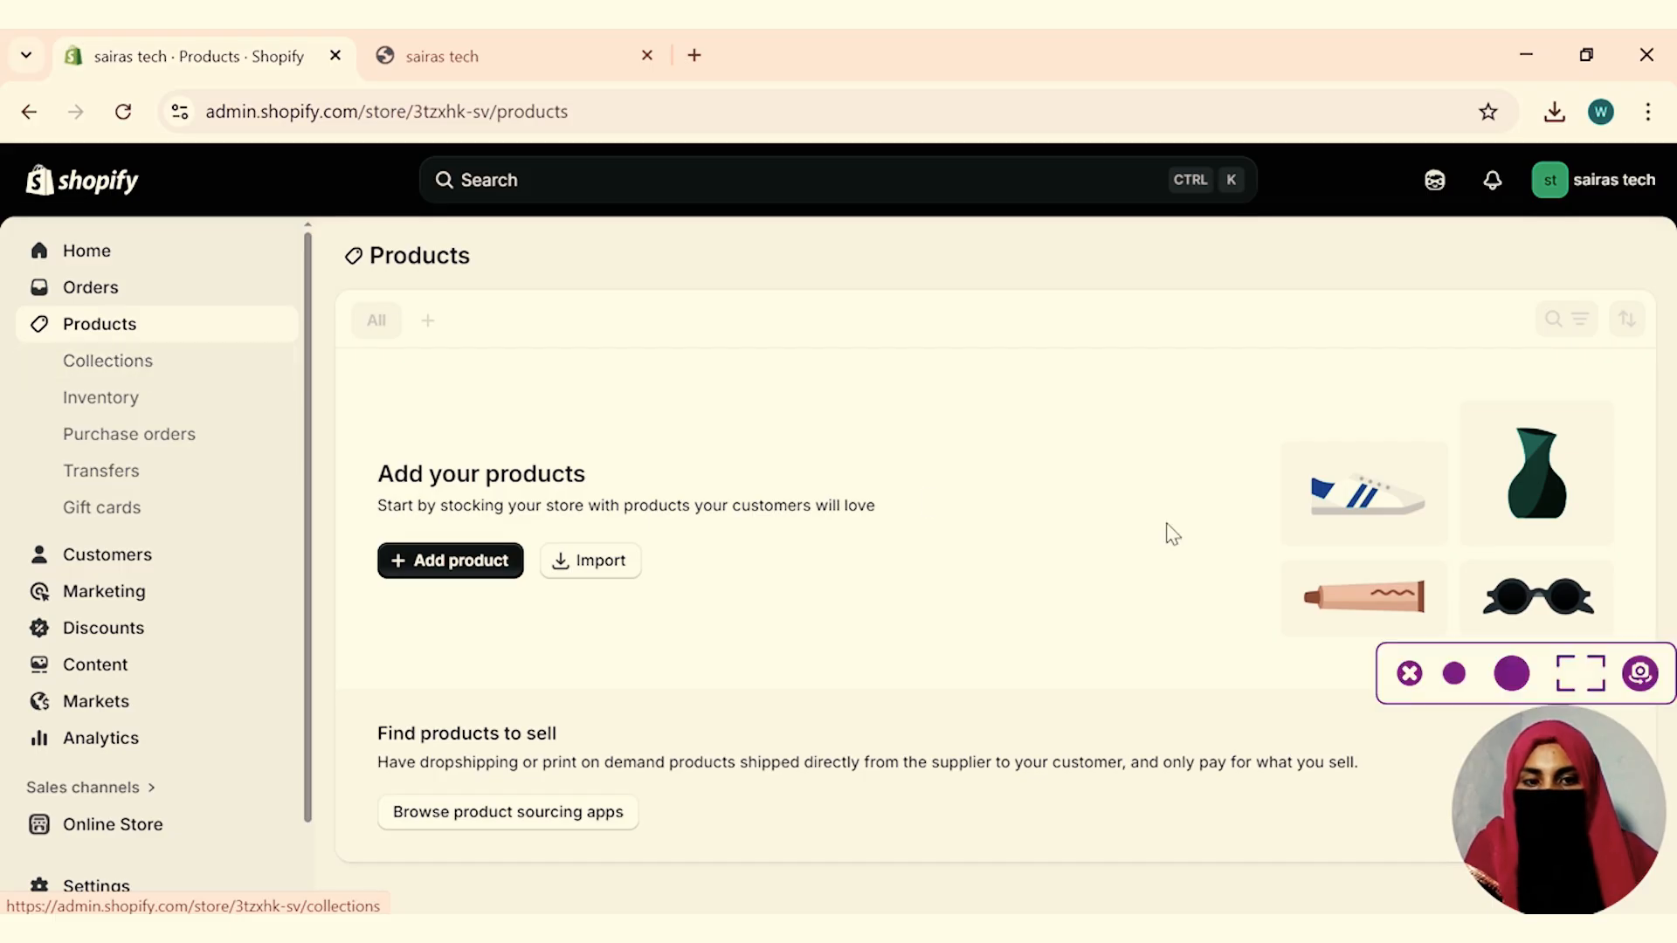
left_click(473, 564)
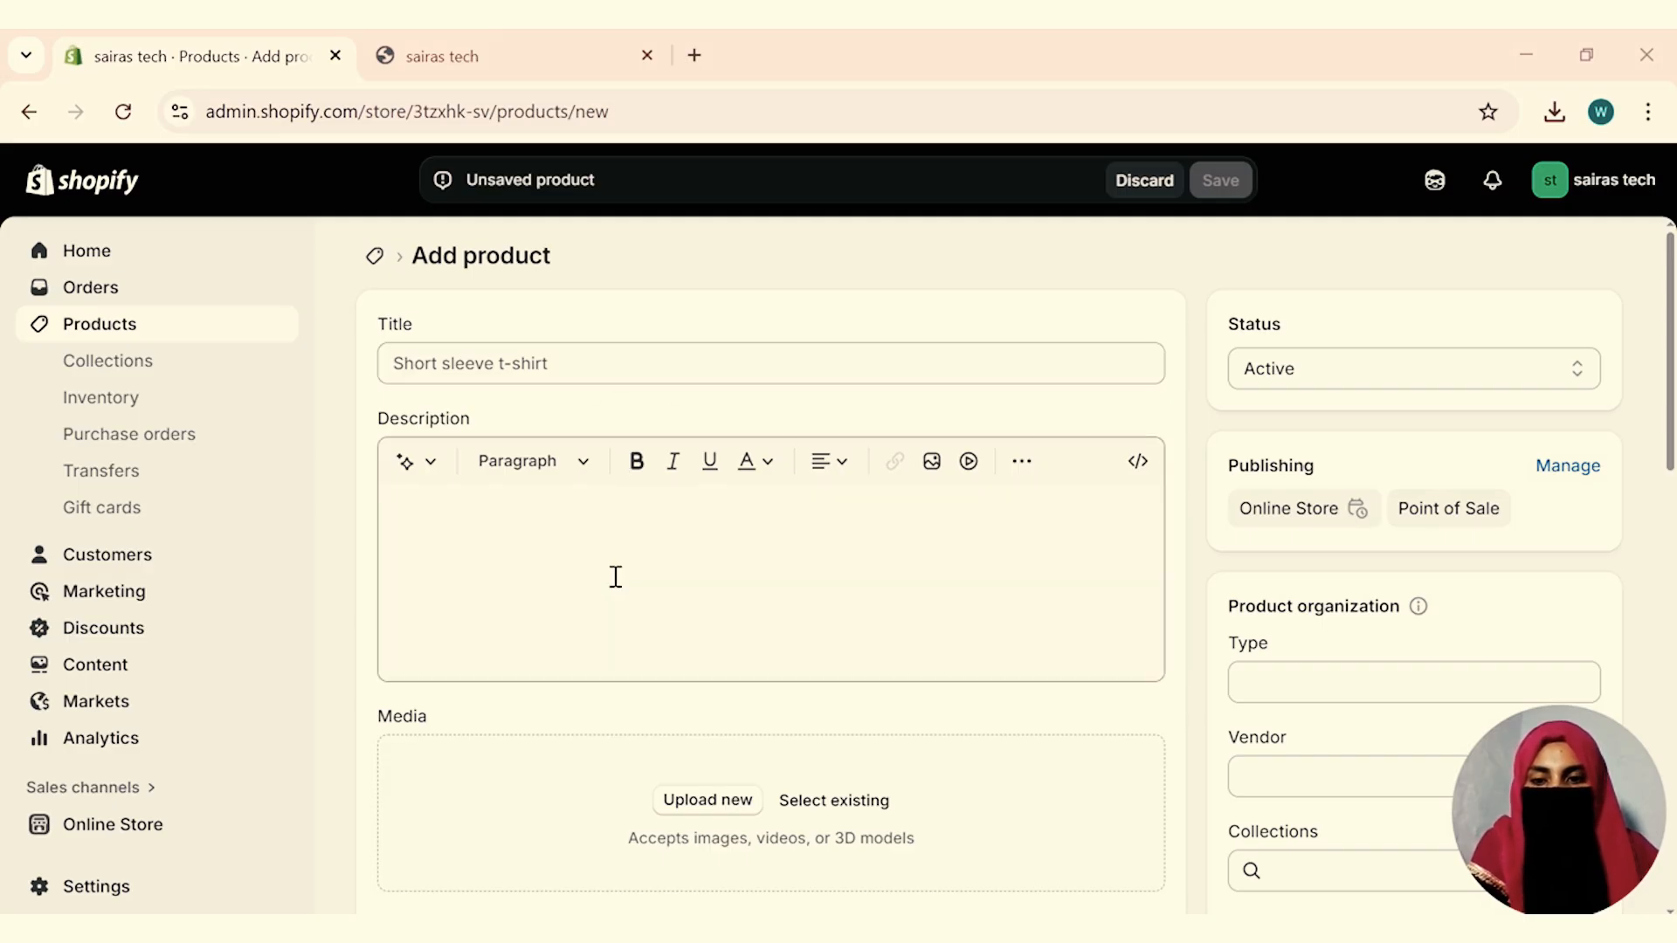
left_click(568, 361)
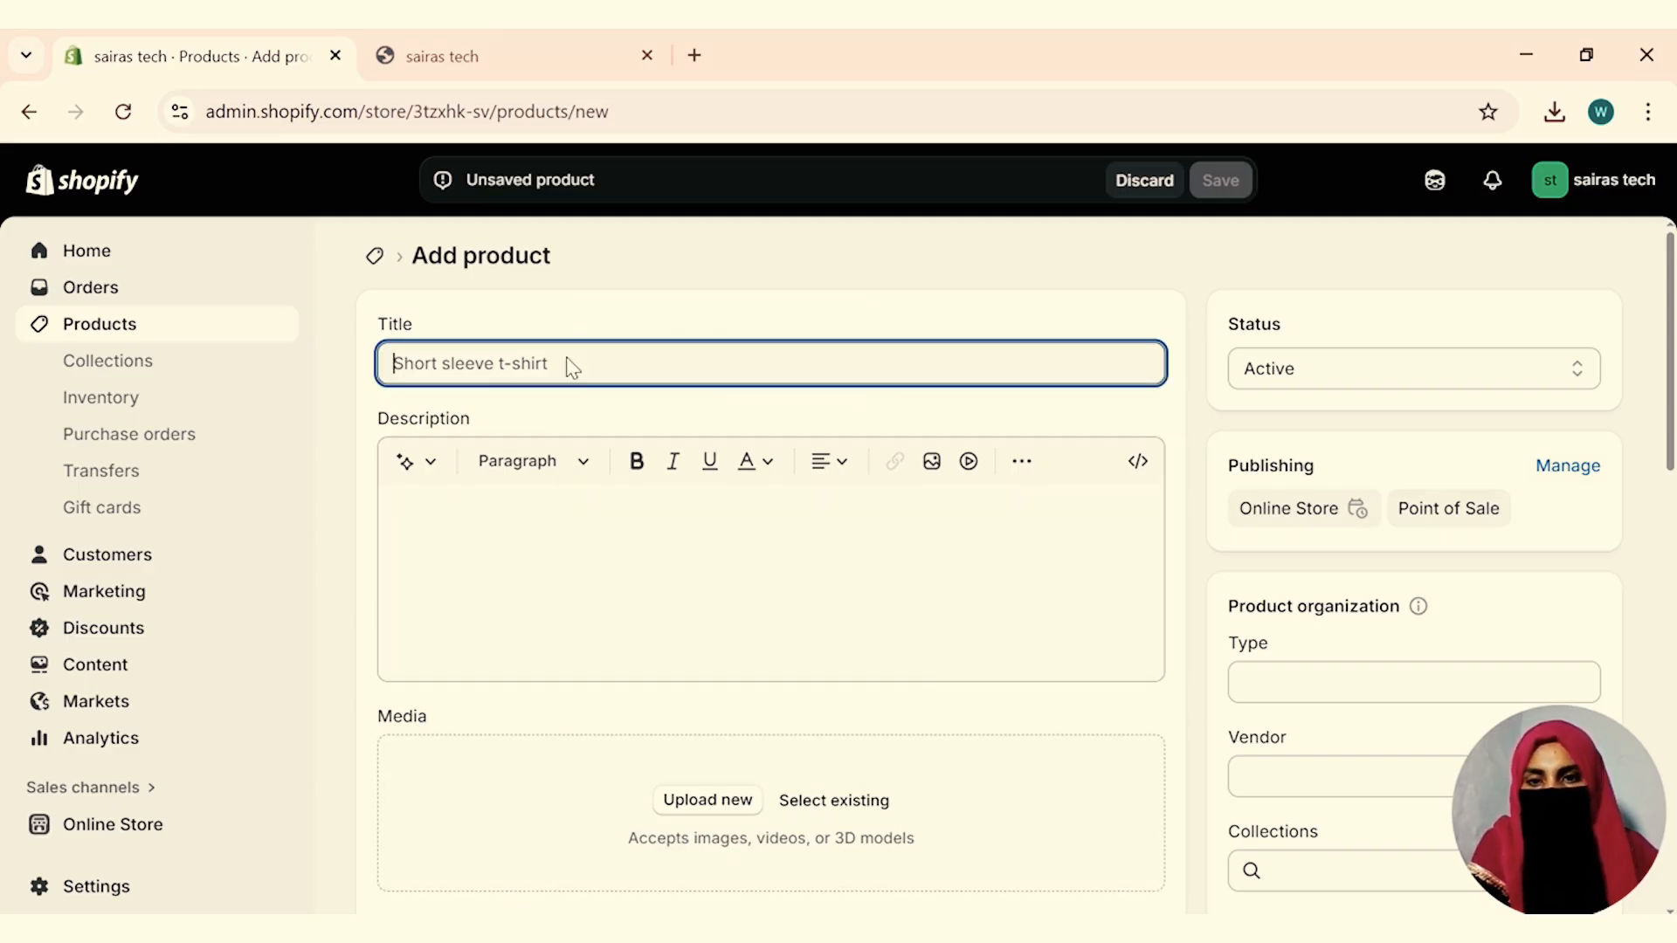
right_click(568, 362)
left_click(625, 622)
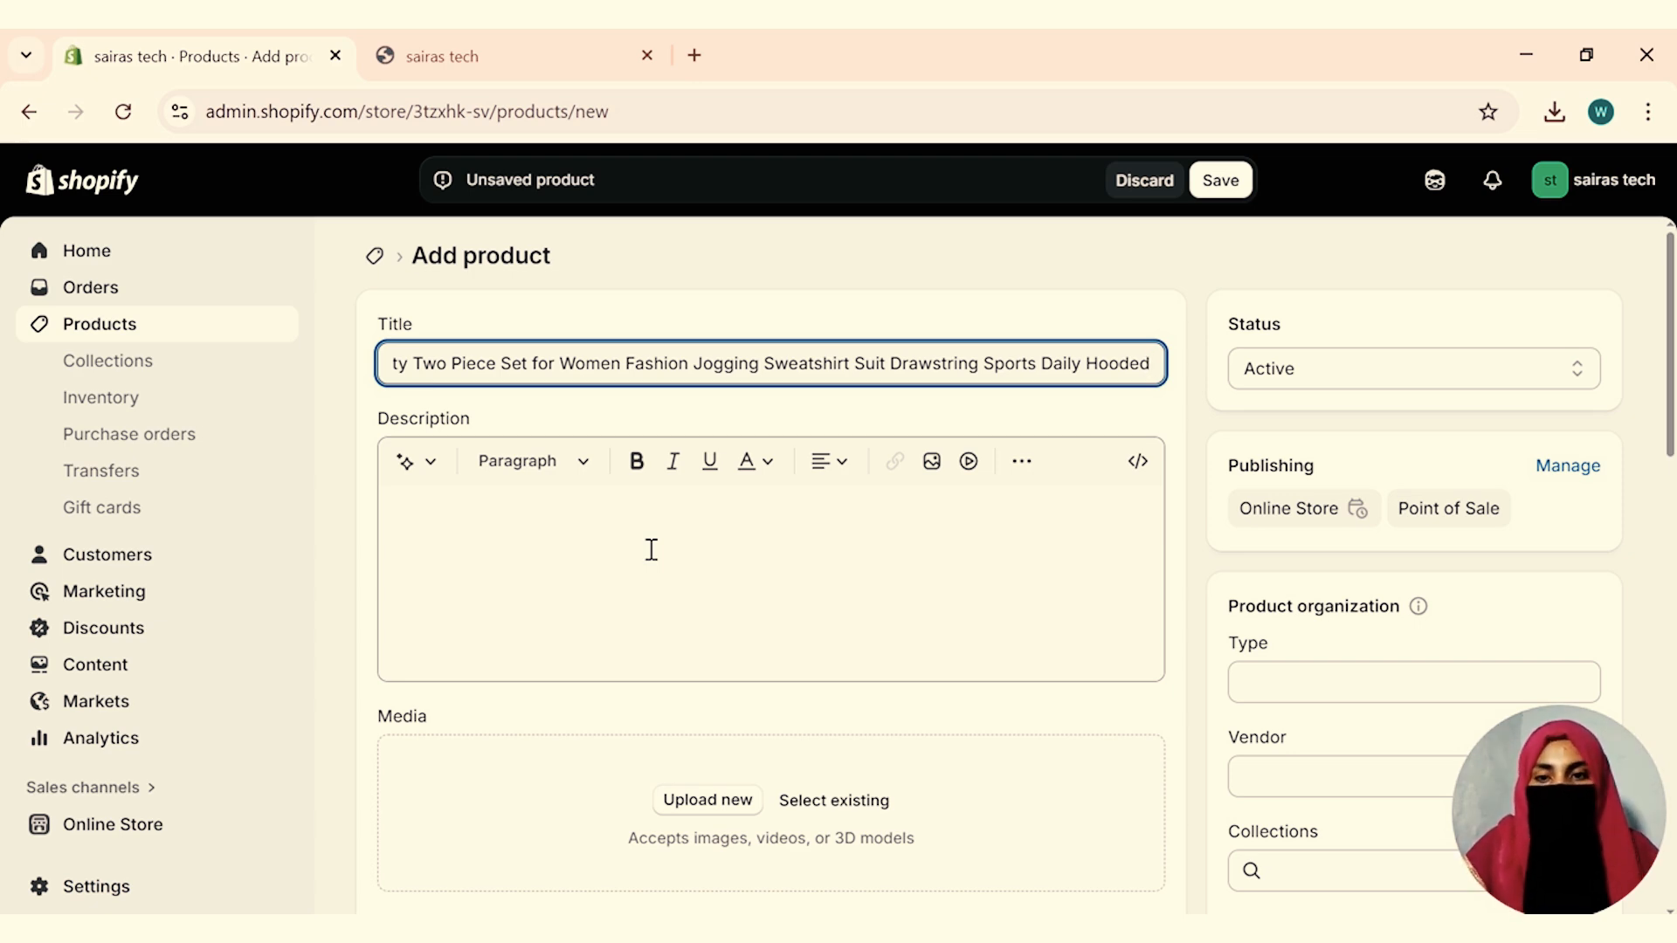
Upload the images 07.10.2025_05.10.04_REC and 07.10.2025_05.10.13_REC from Pictures > Camera Roll as the product's media.
left_click(708, 800)
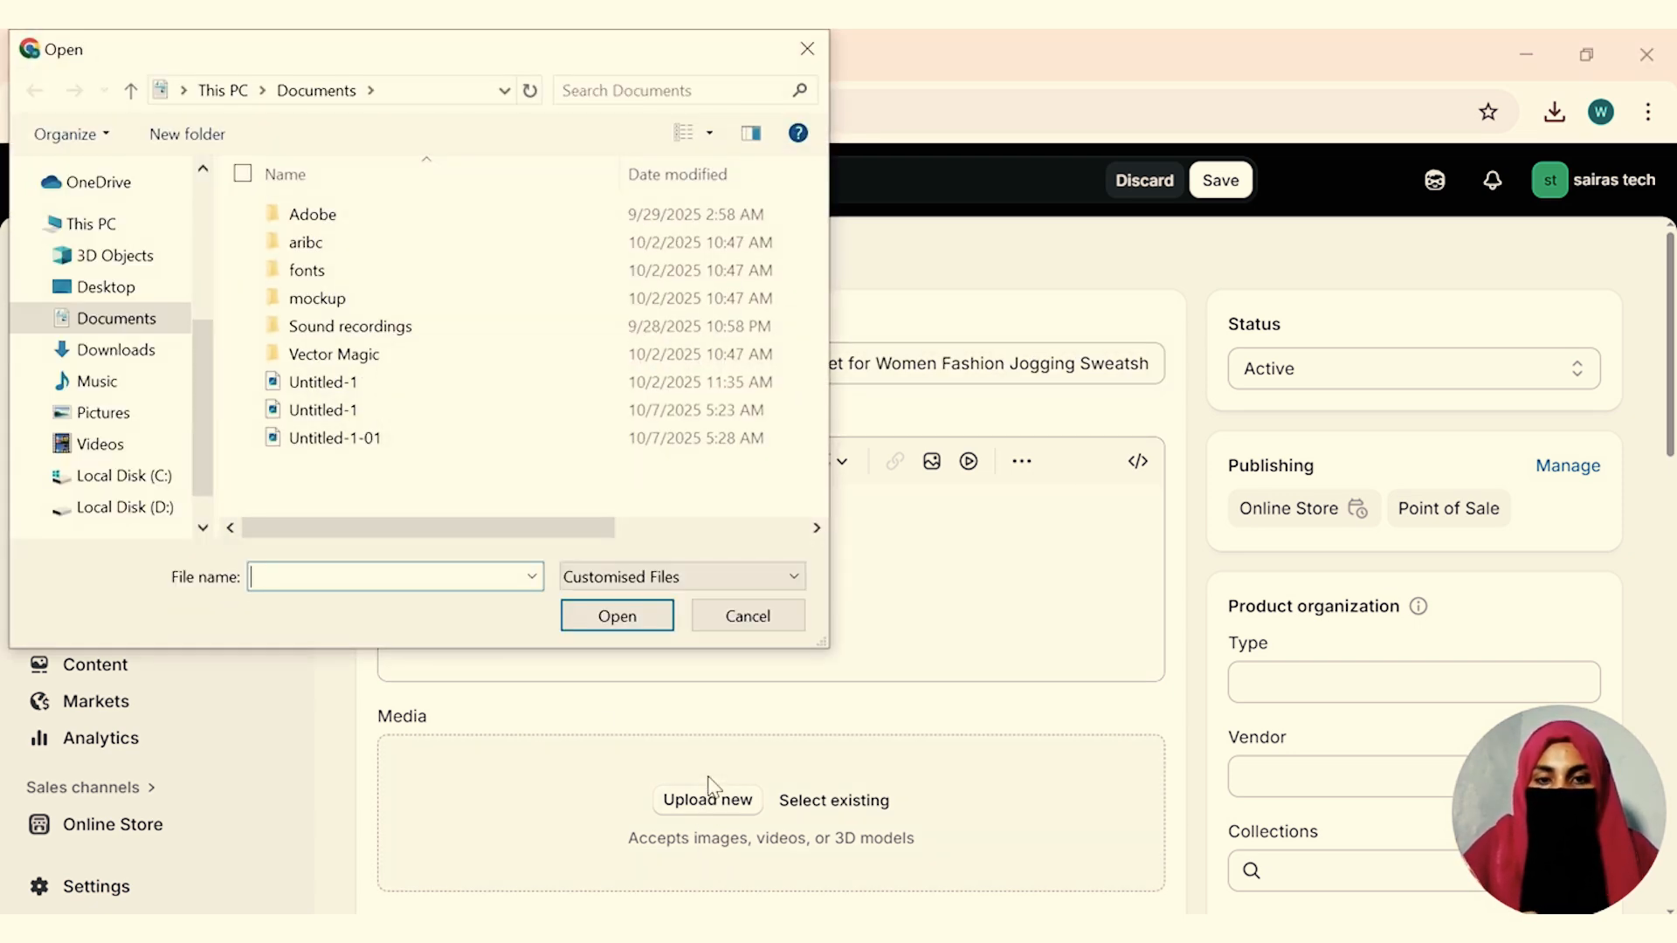
left_click(131, 410)
double_click(349, 269)
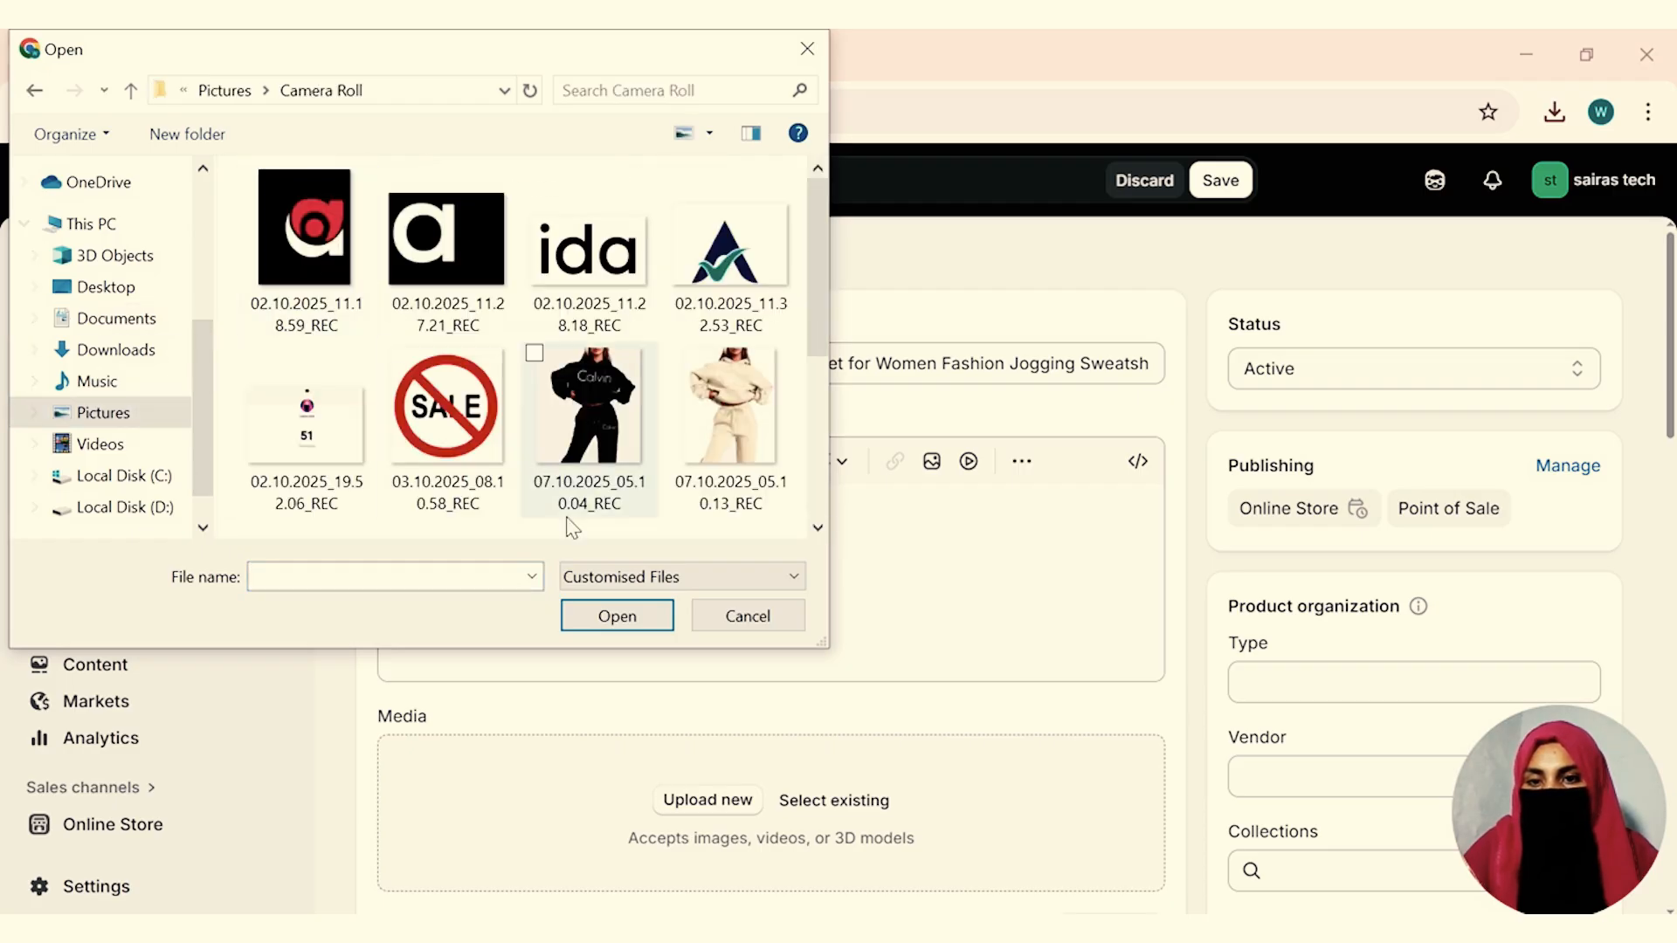
left_click(603, 476)
left_click(738, 441, "ctrl")
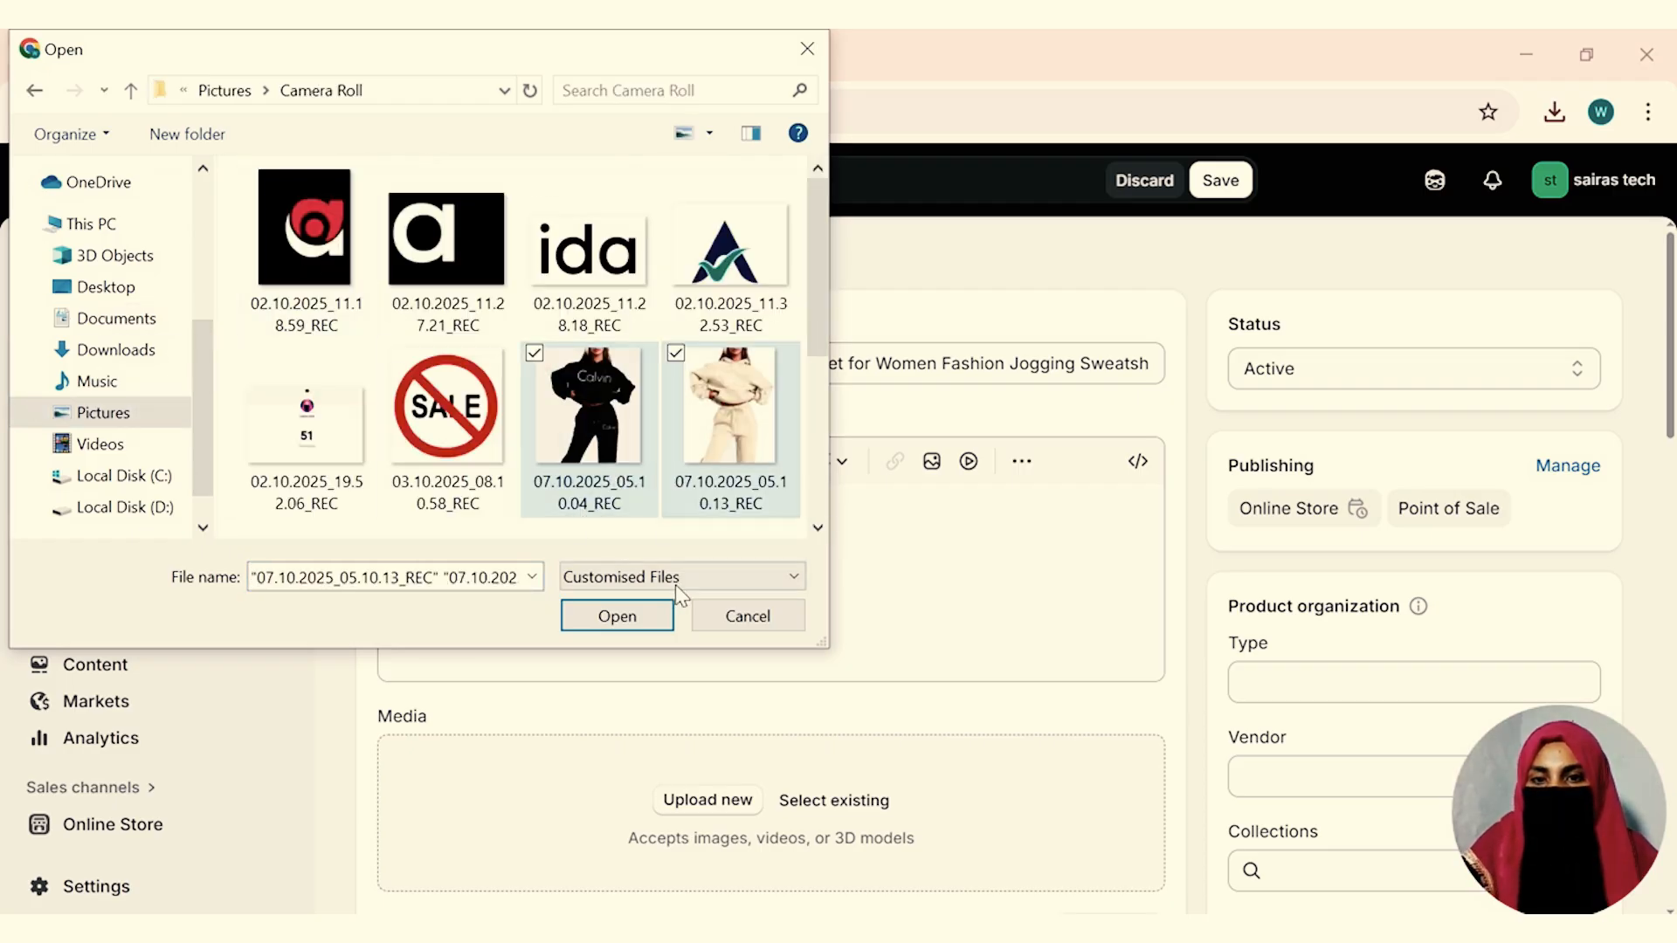
left_click(617, 615)
Go to the product's price field and save the new product with Active status.
scroll(617, 703, "down", 10)
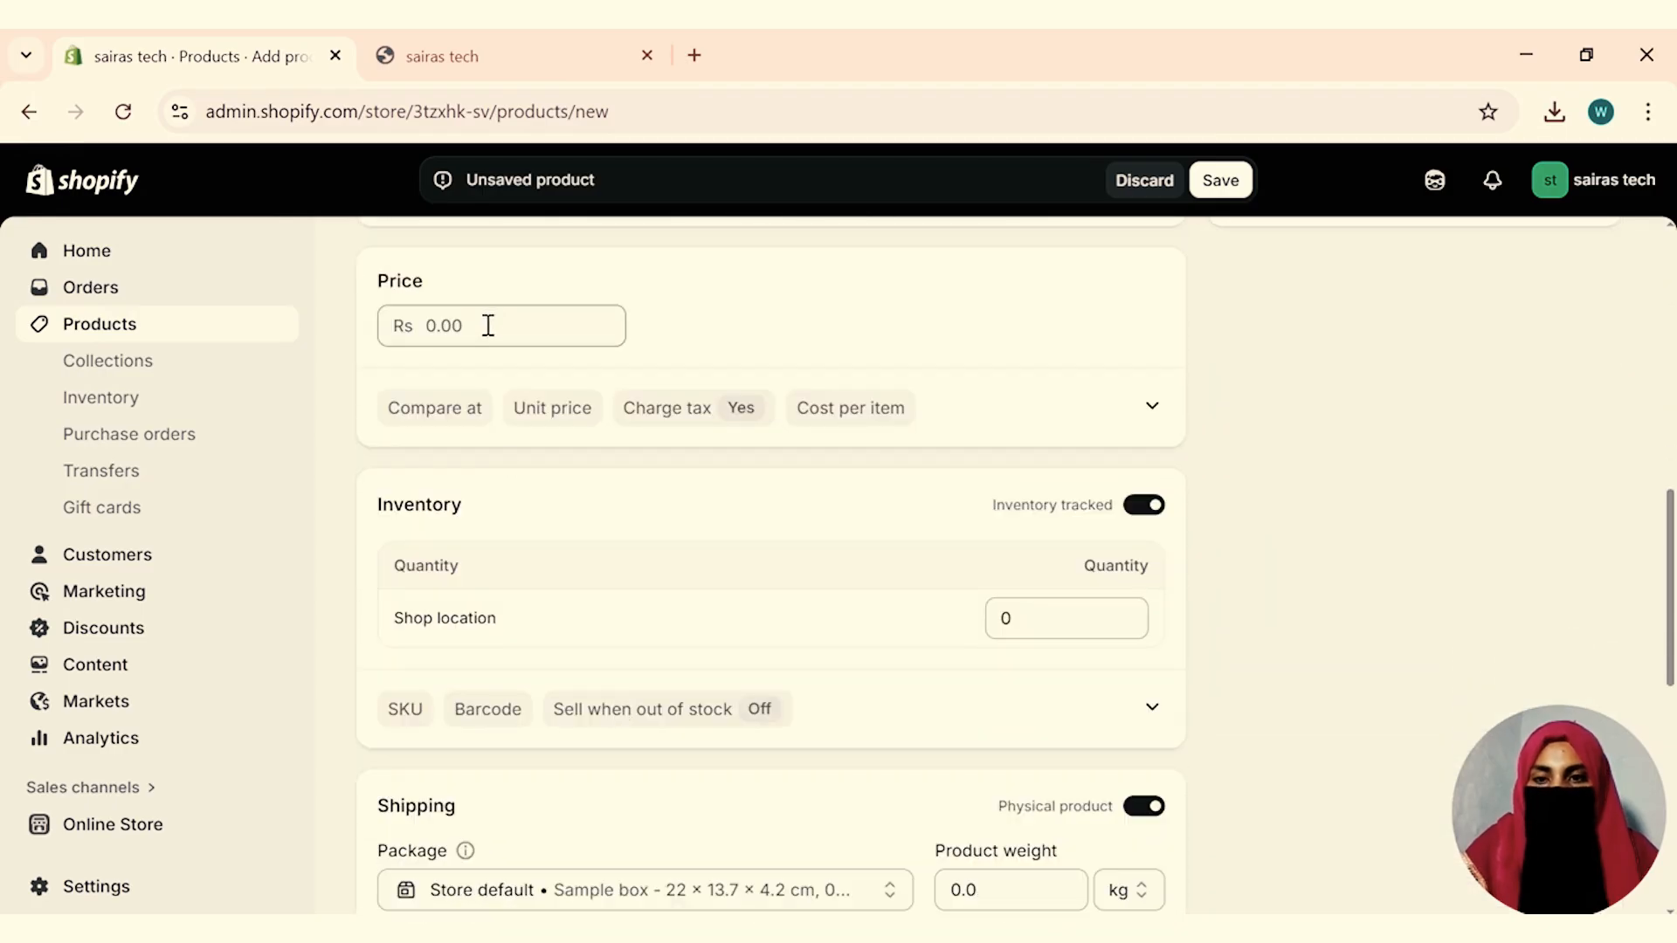
left_click(450, 329)
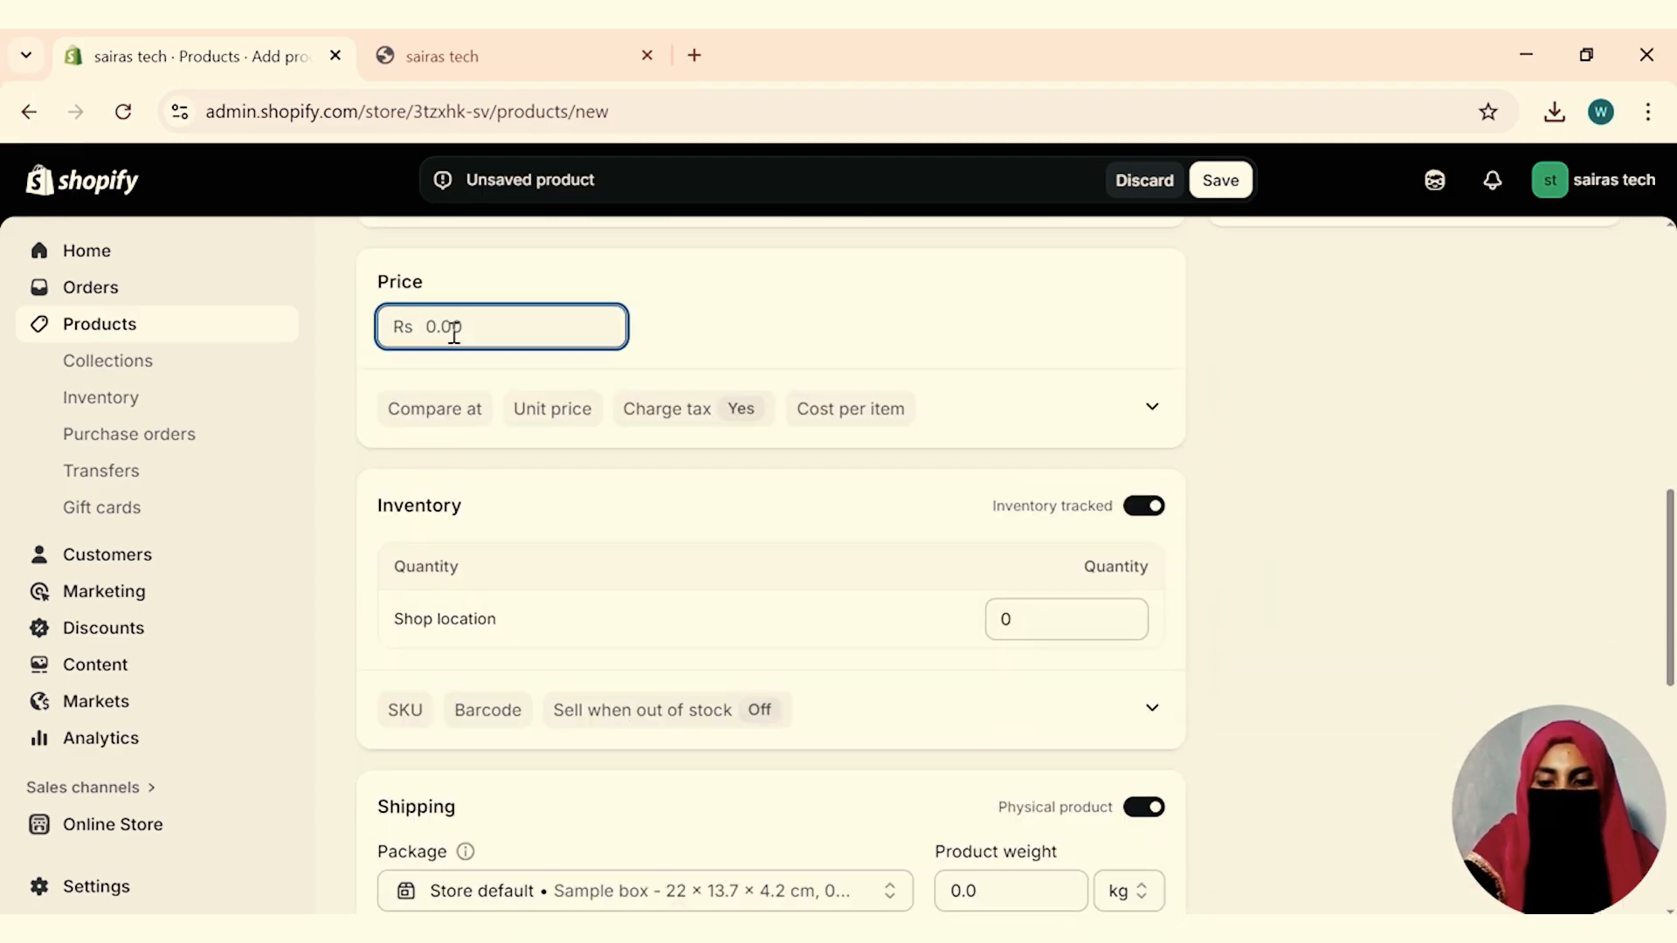
scroll(434, 606, "up", 10)
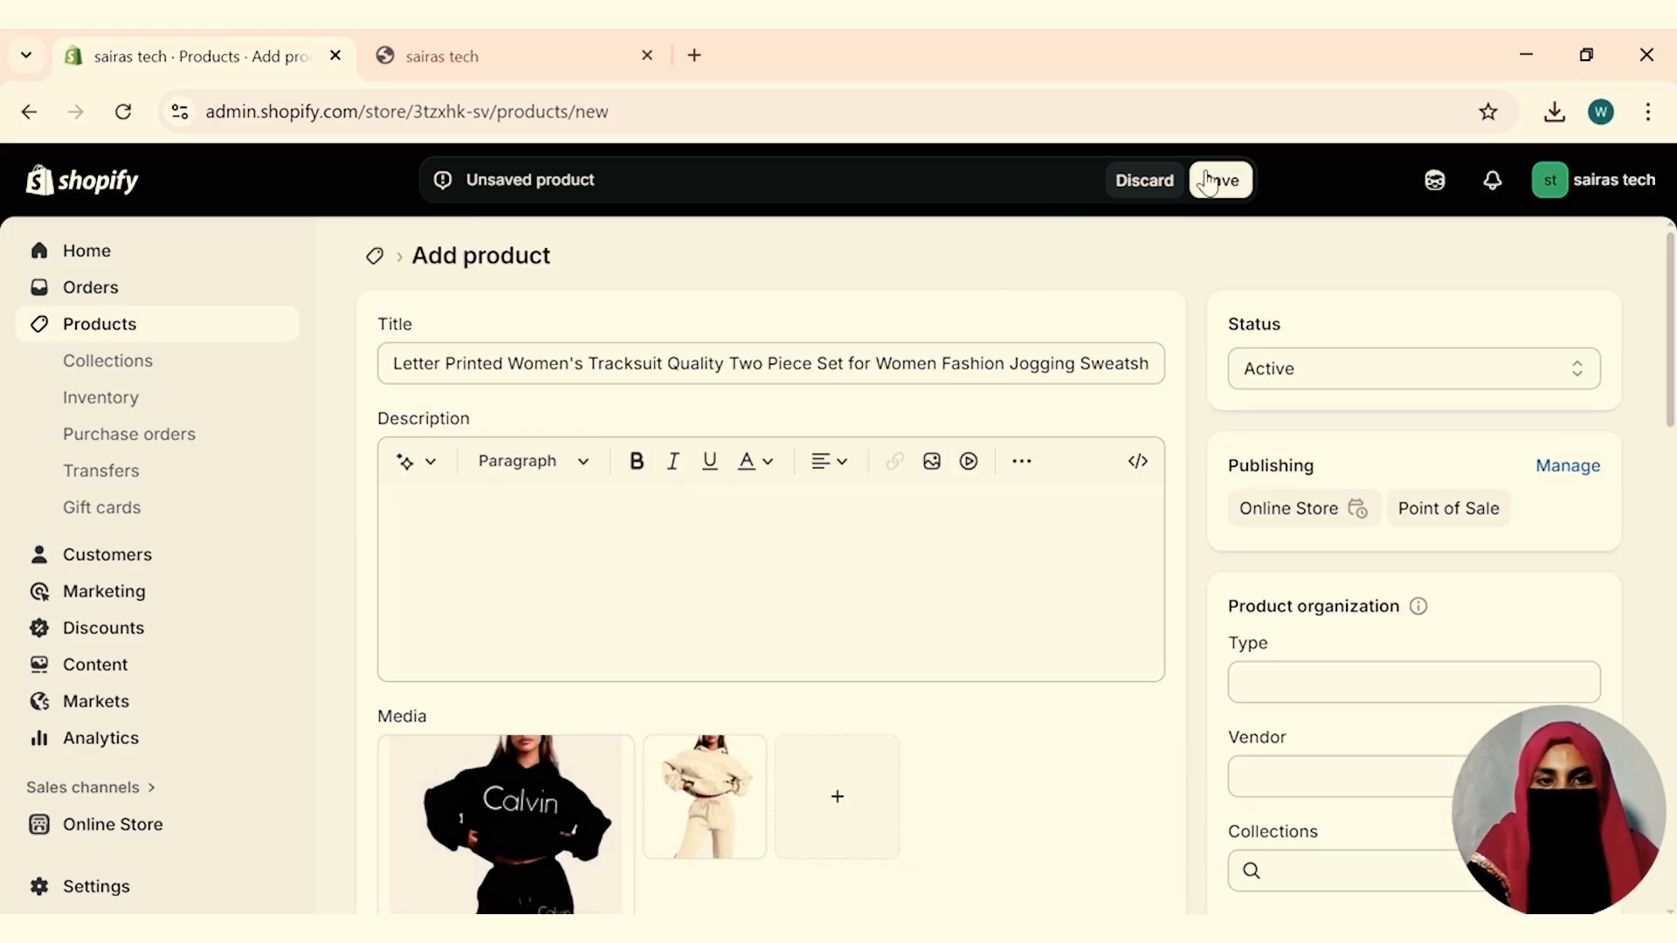
left_click(1208, 181)
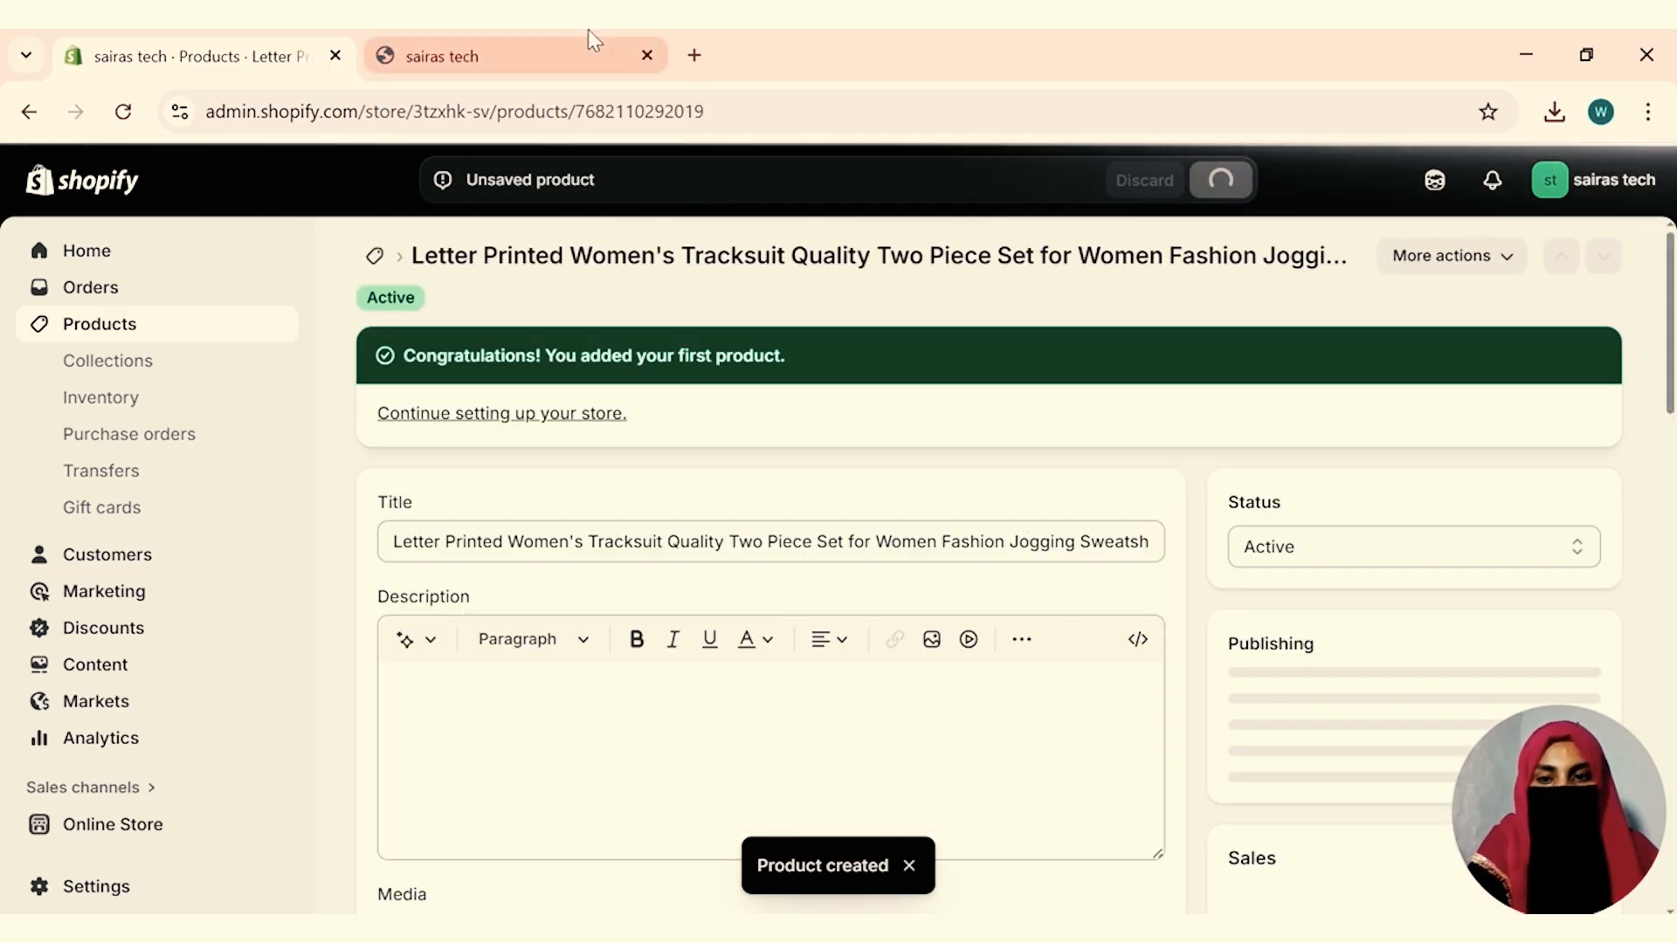
Reload the storefront and check how the tracksuit product appears in the "New this season" section of the home page.
left_click(501, 35)
left_click(124, 112)
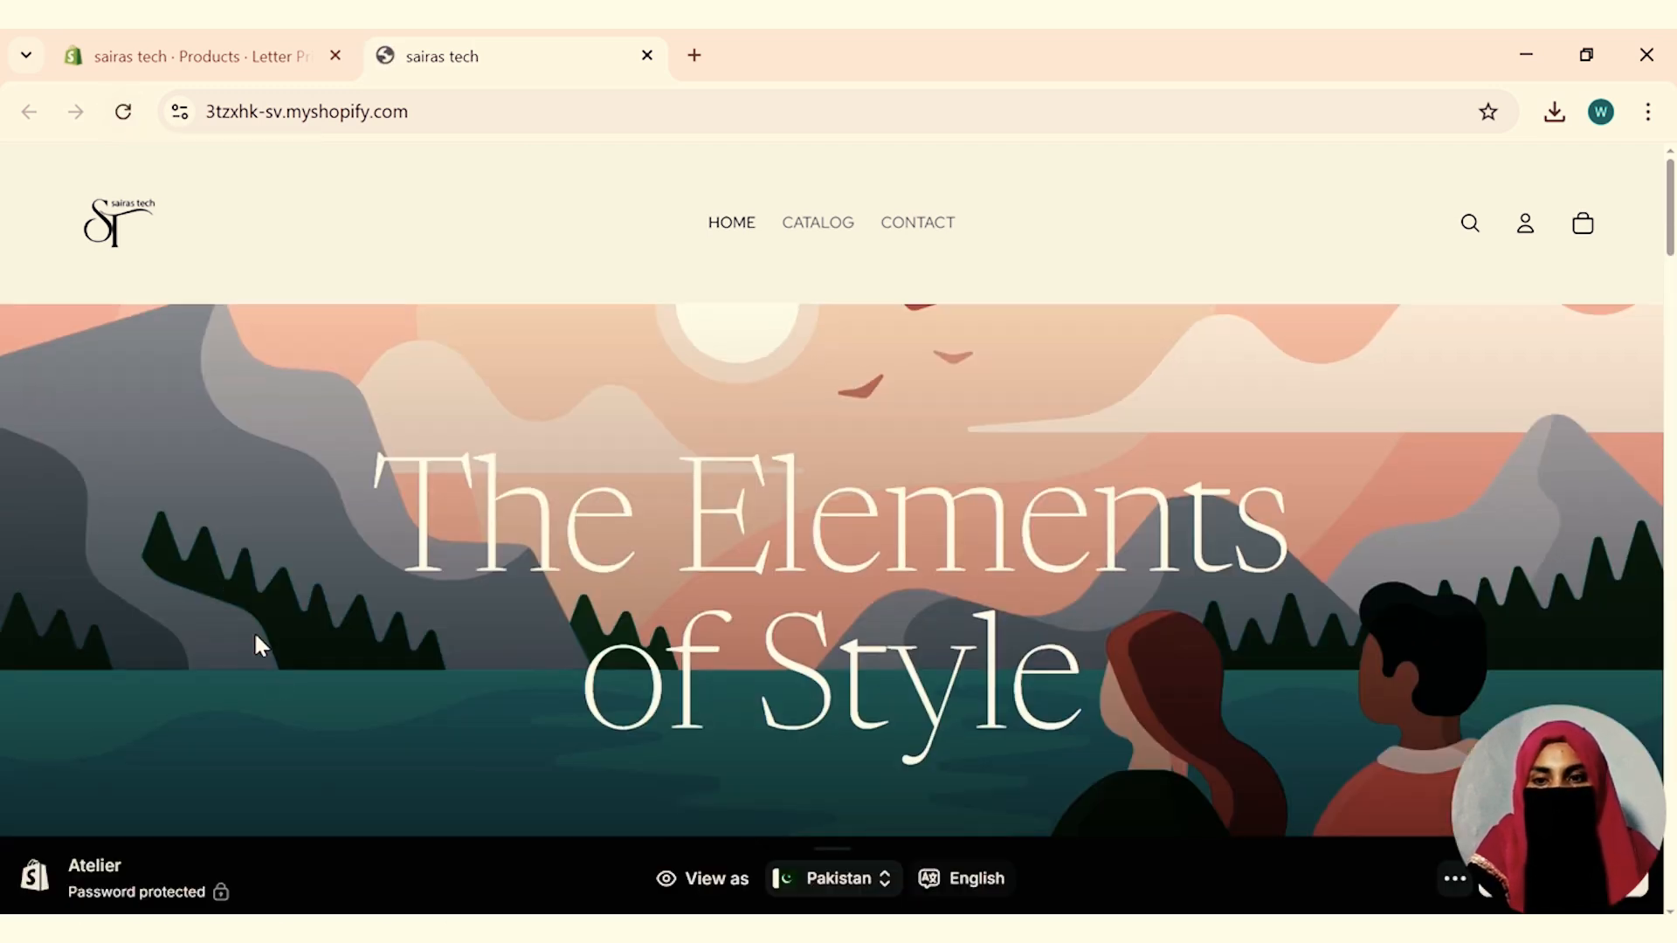
scroll(283, 747, "down", 15)
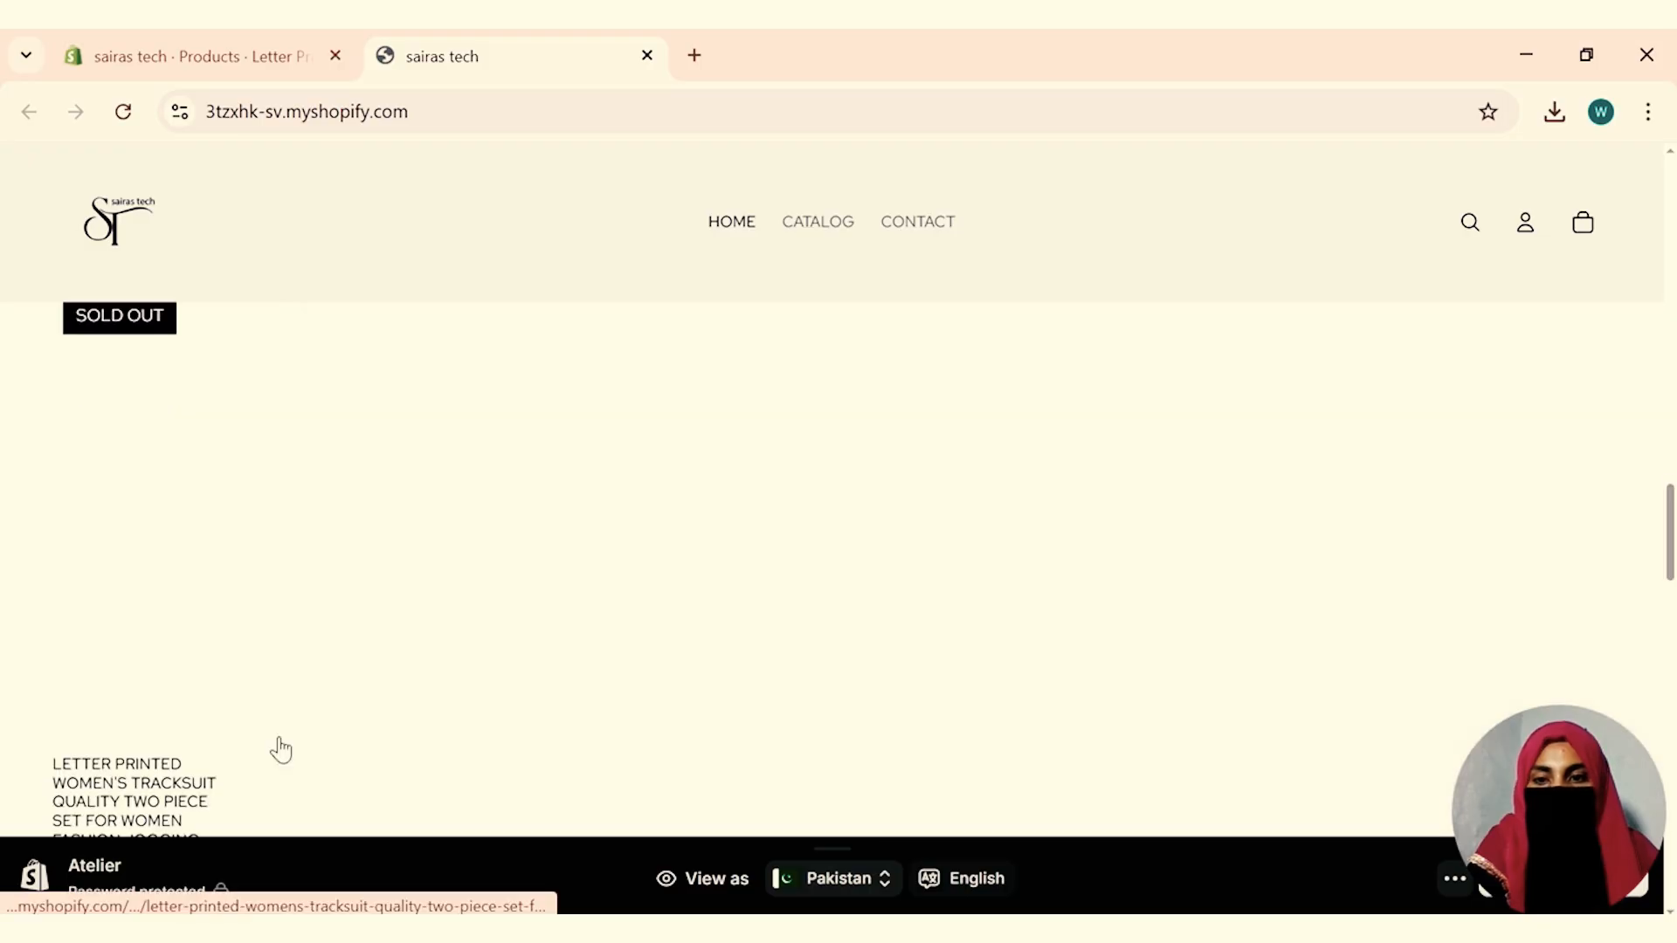
scroll(284, 747, "up", 3)
scroll(280, 739, "down", 4)
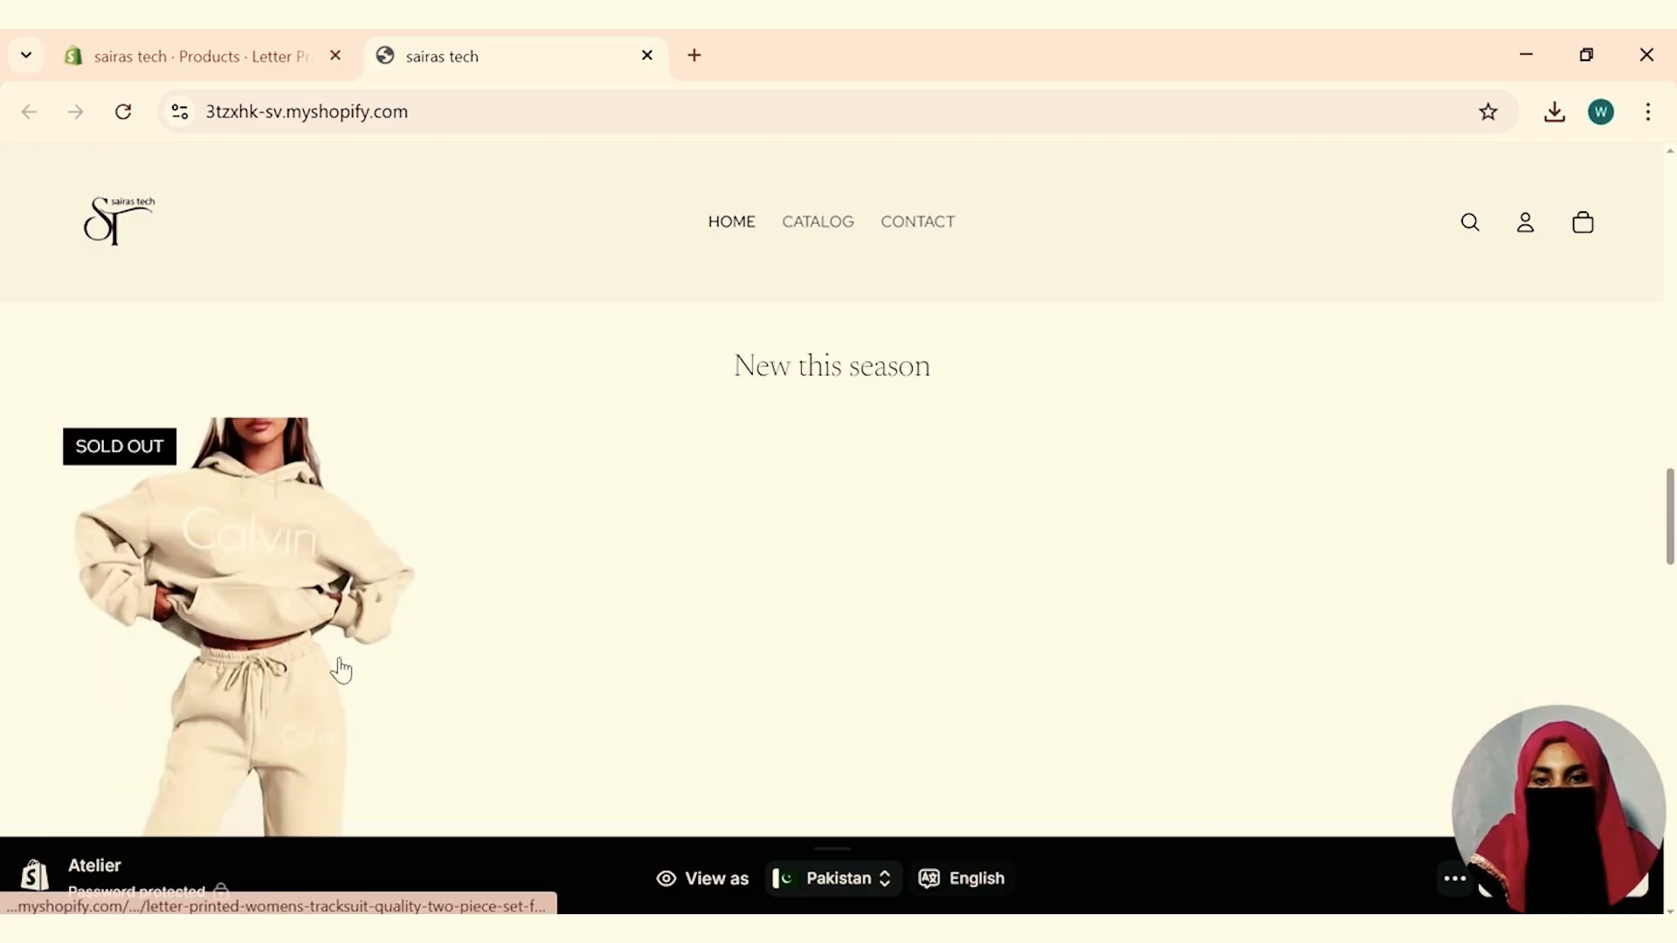
scroll(156, 643, "down", 5)
scroll(241, 594, "up", 5)
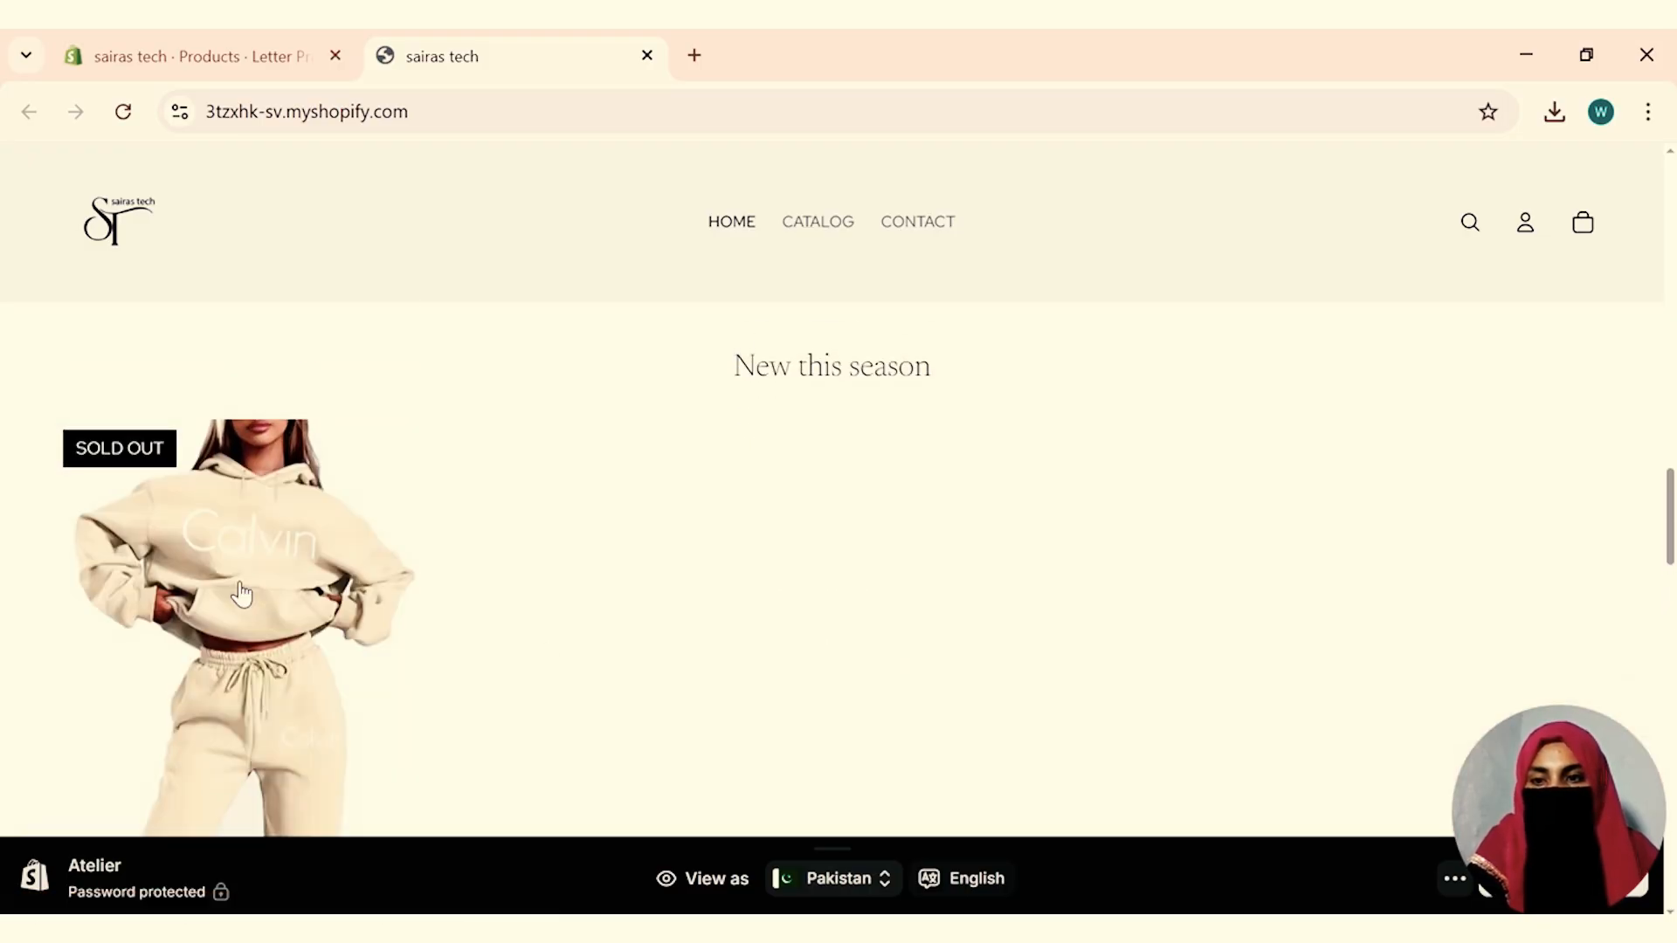
Return to the store admin and start a new collection from the Collections list.
left_click(194, 55)
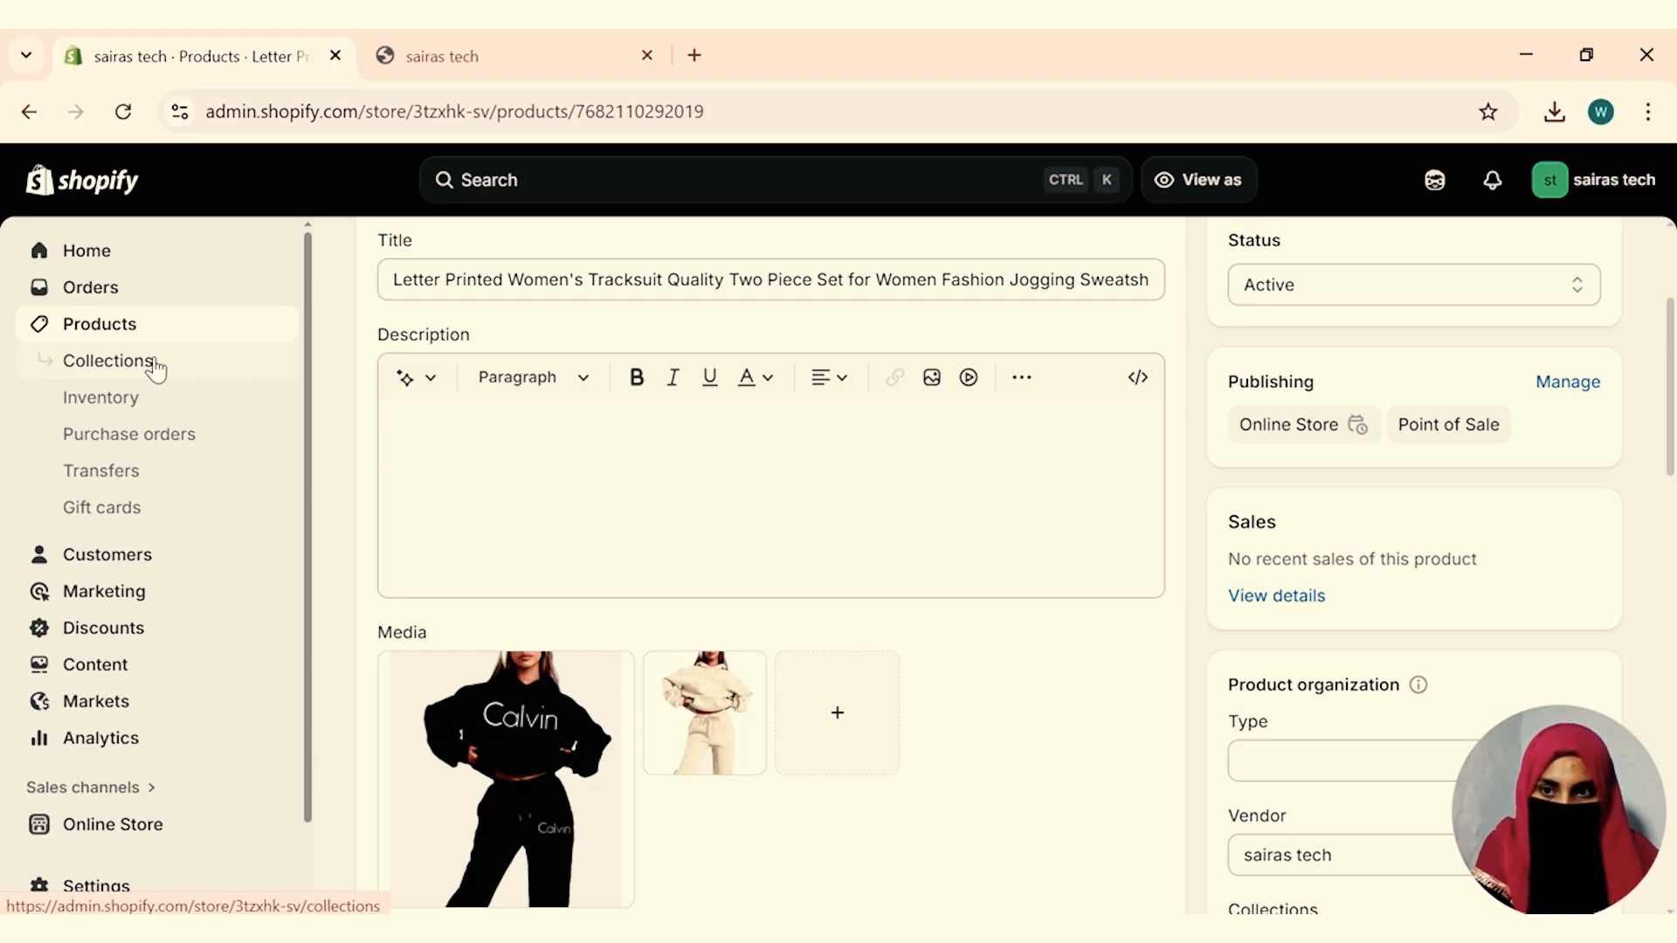
left_click(155, 369)
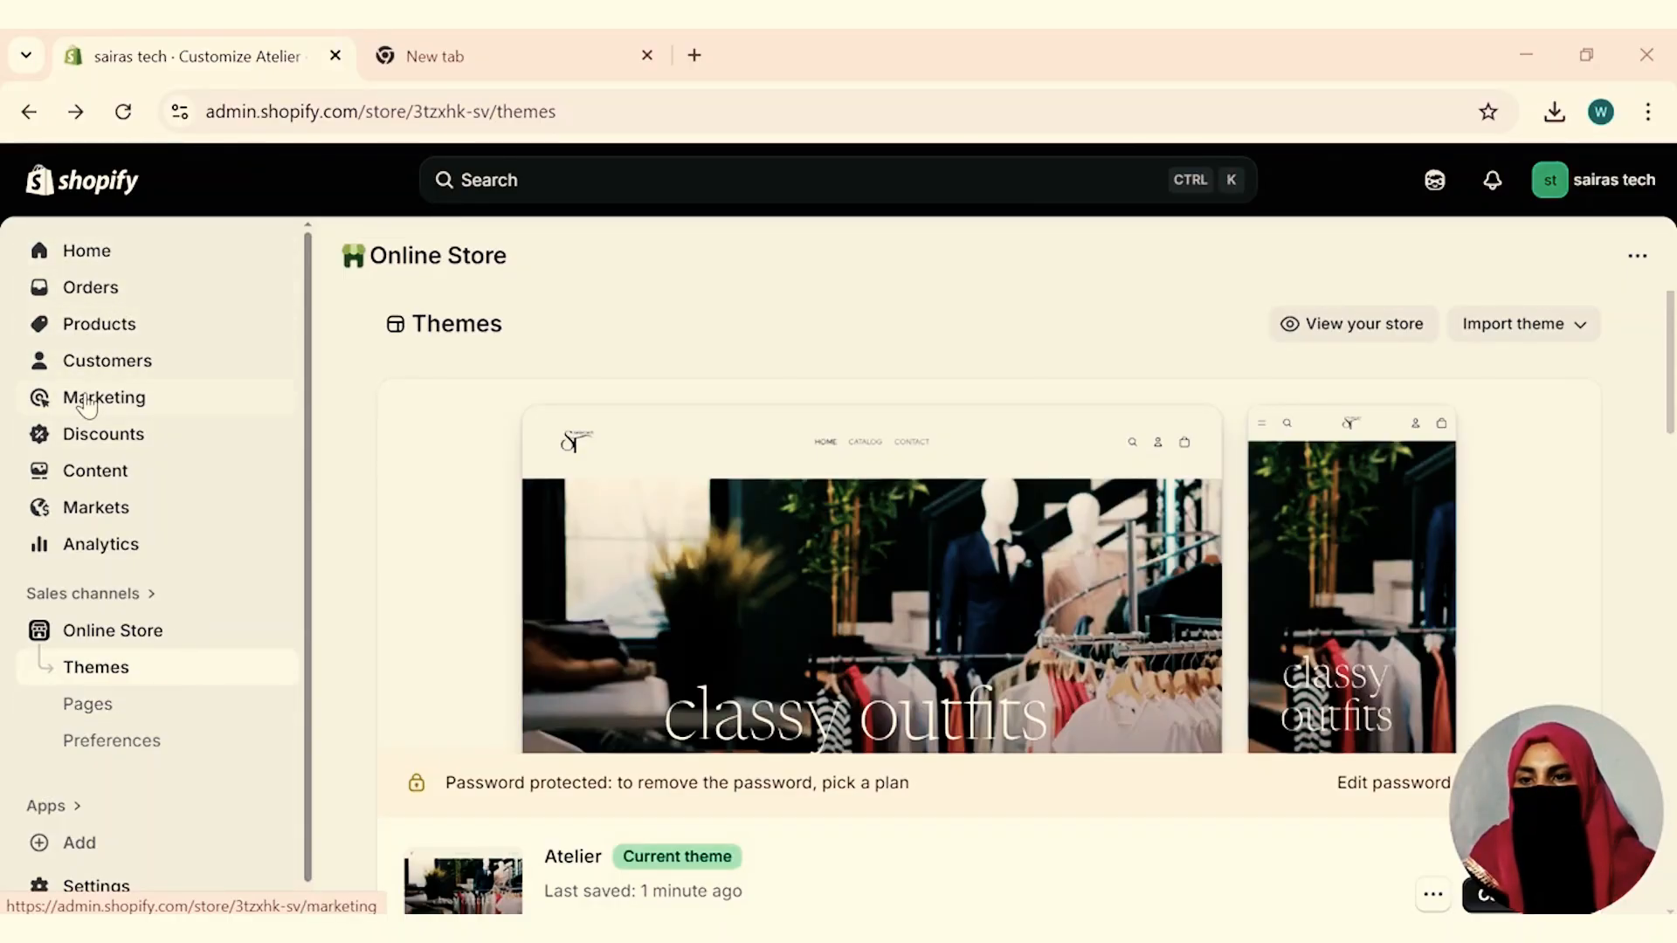
left_click(99, 327)
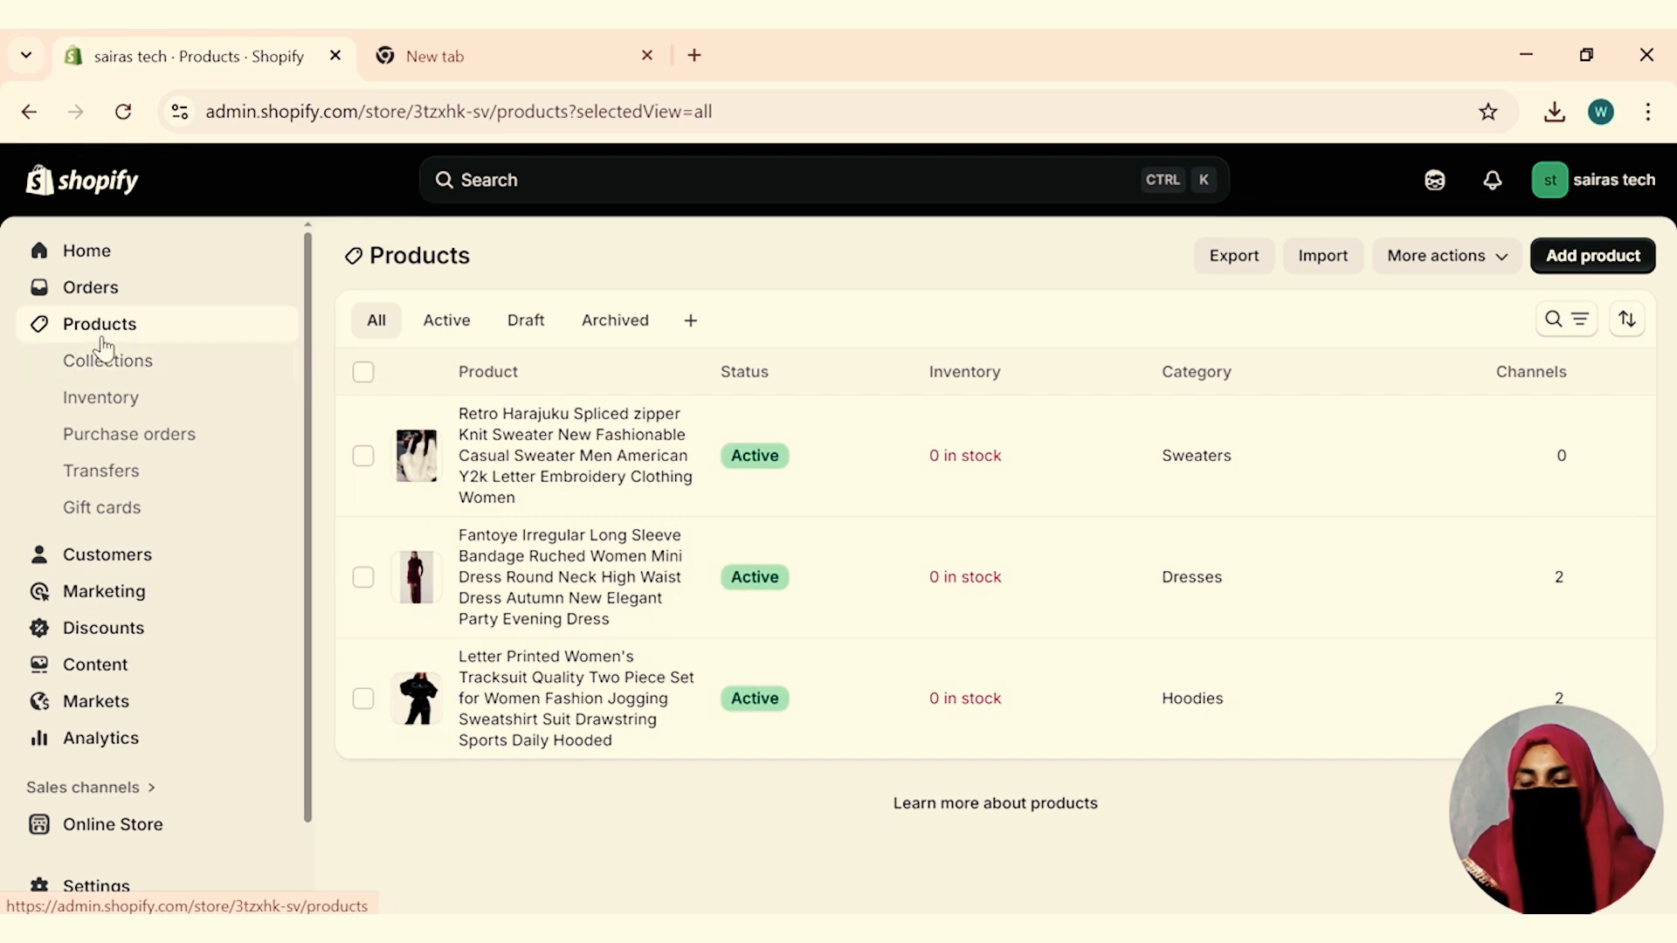
left_click(144, 372)
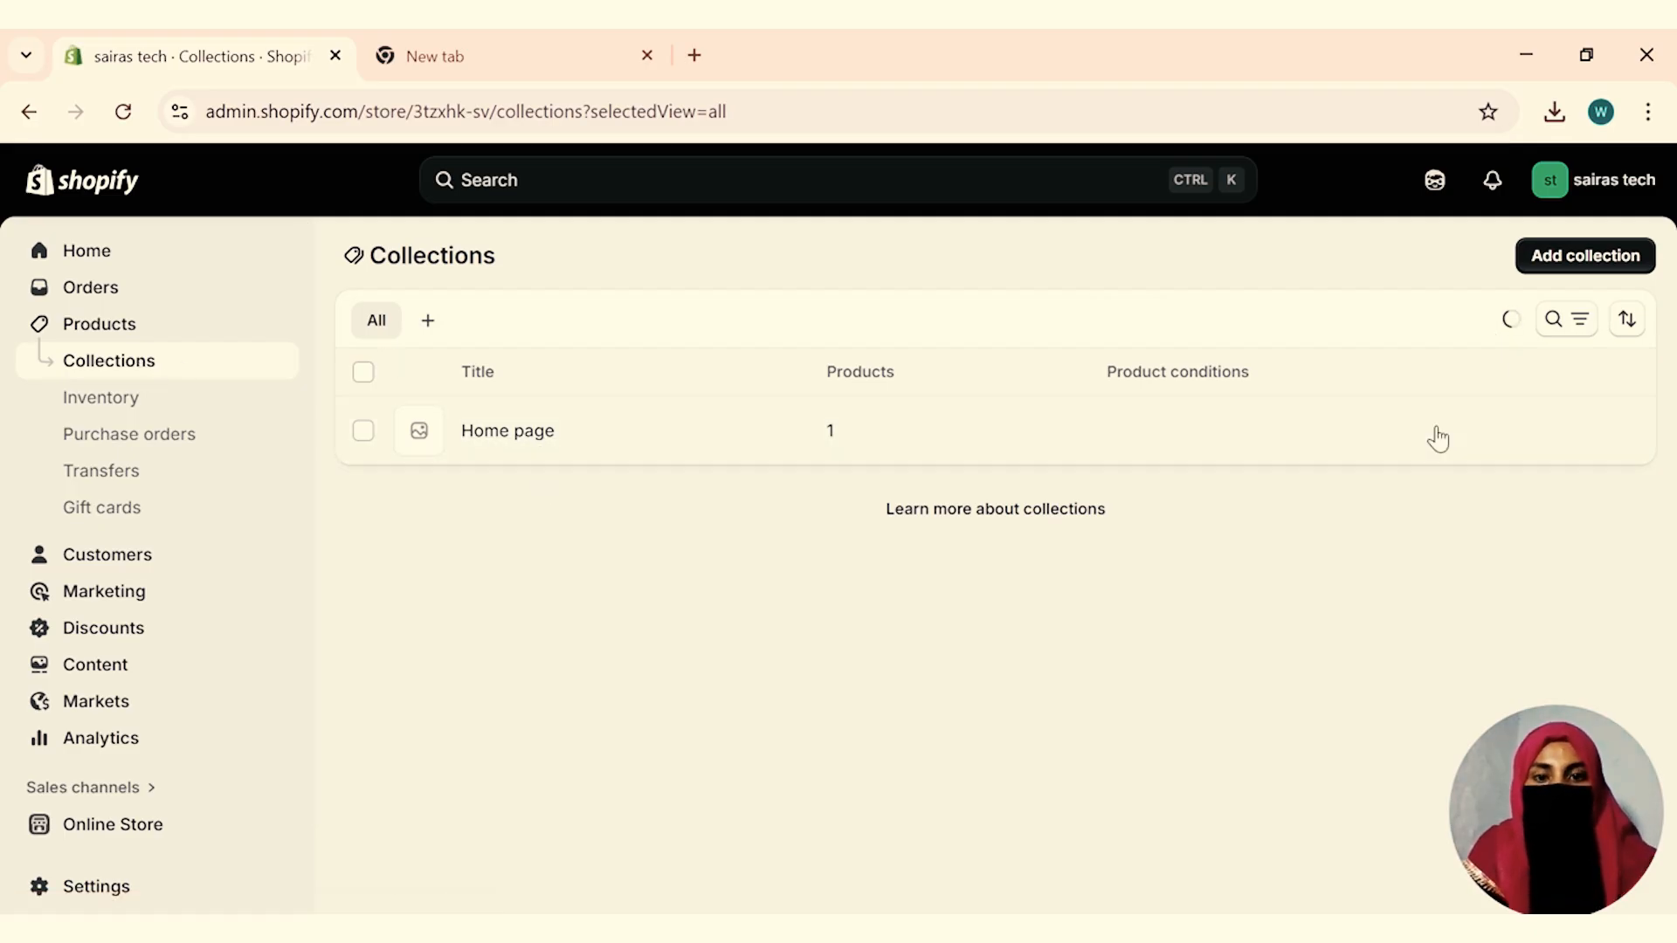
left_click(1551, 256)
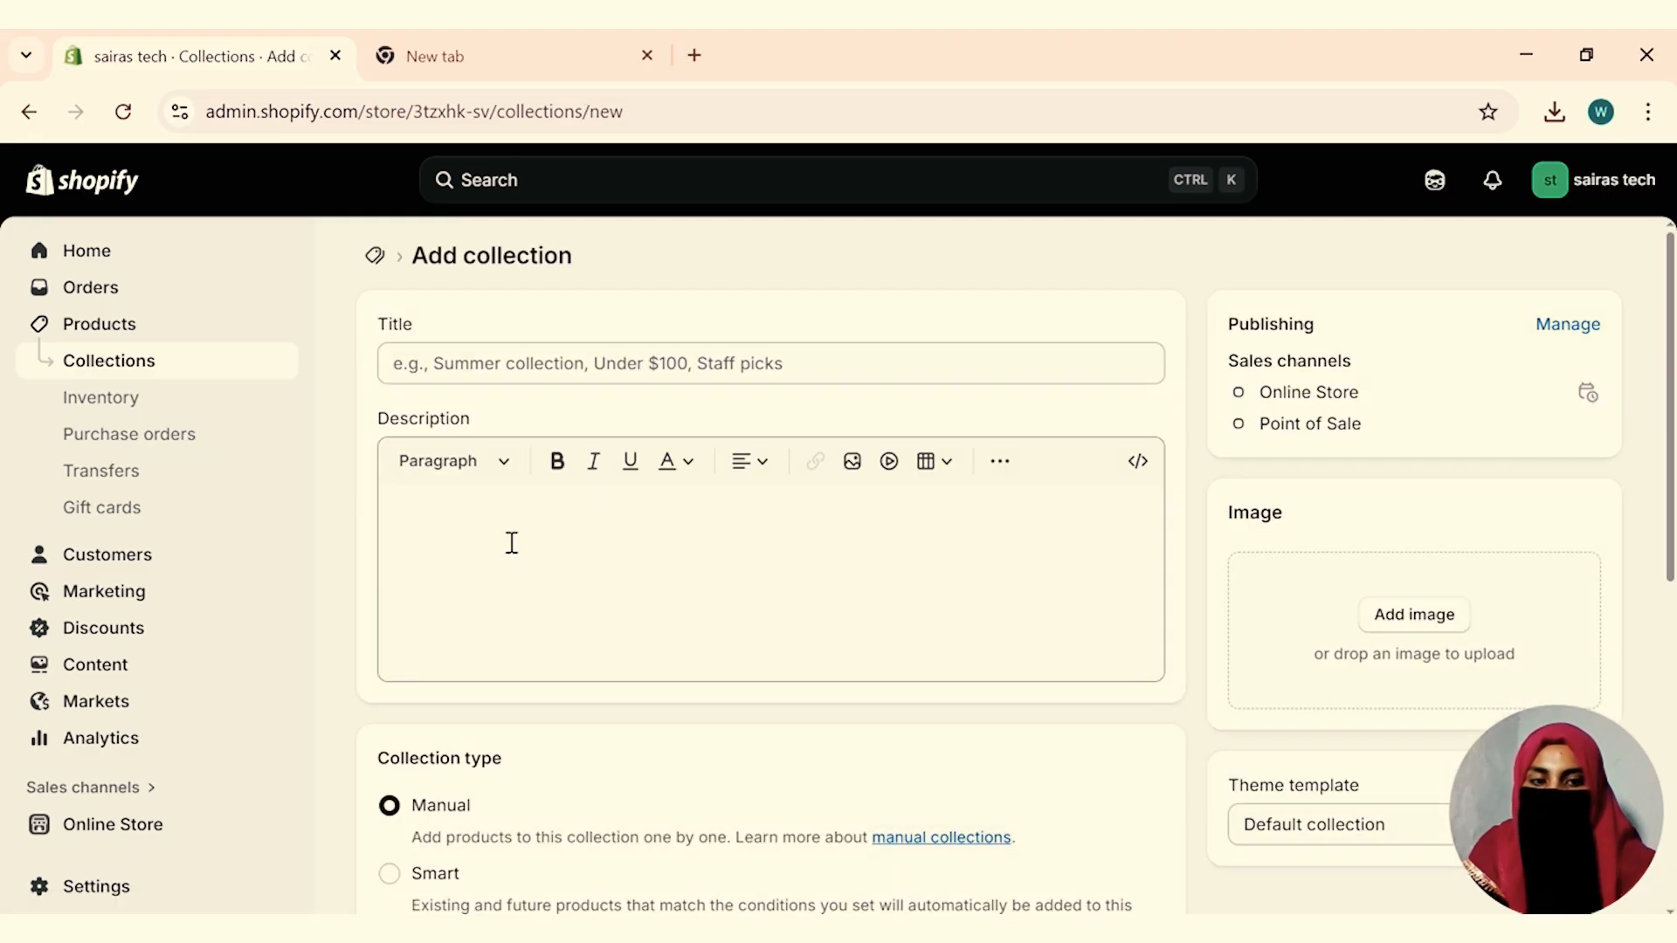
left_click(492, 364)
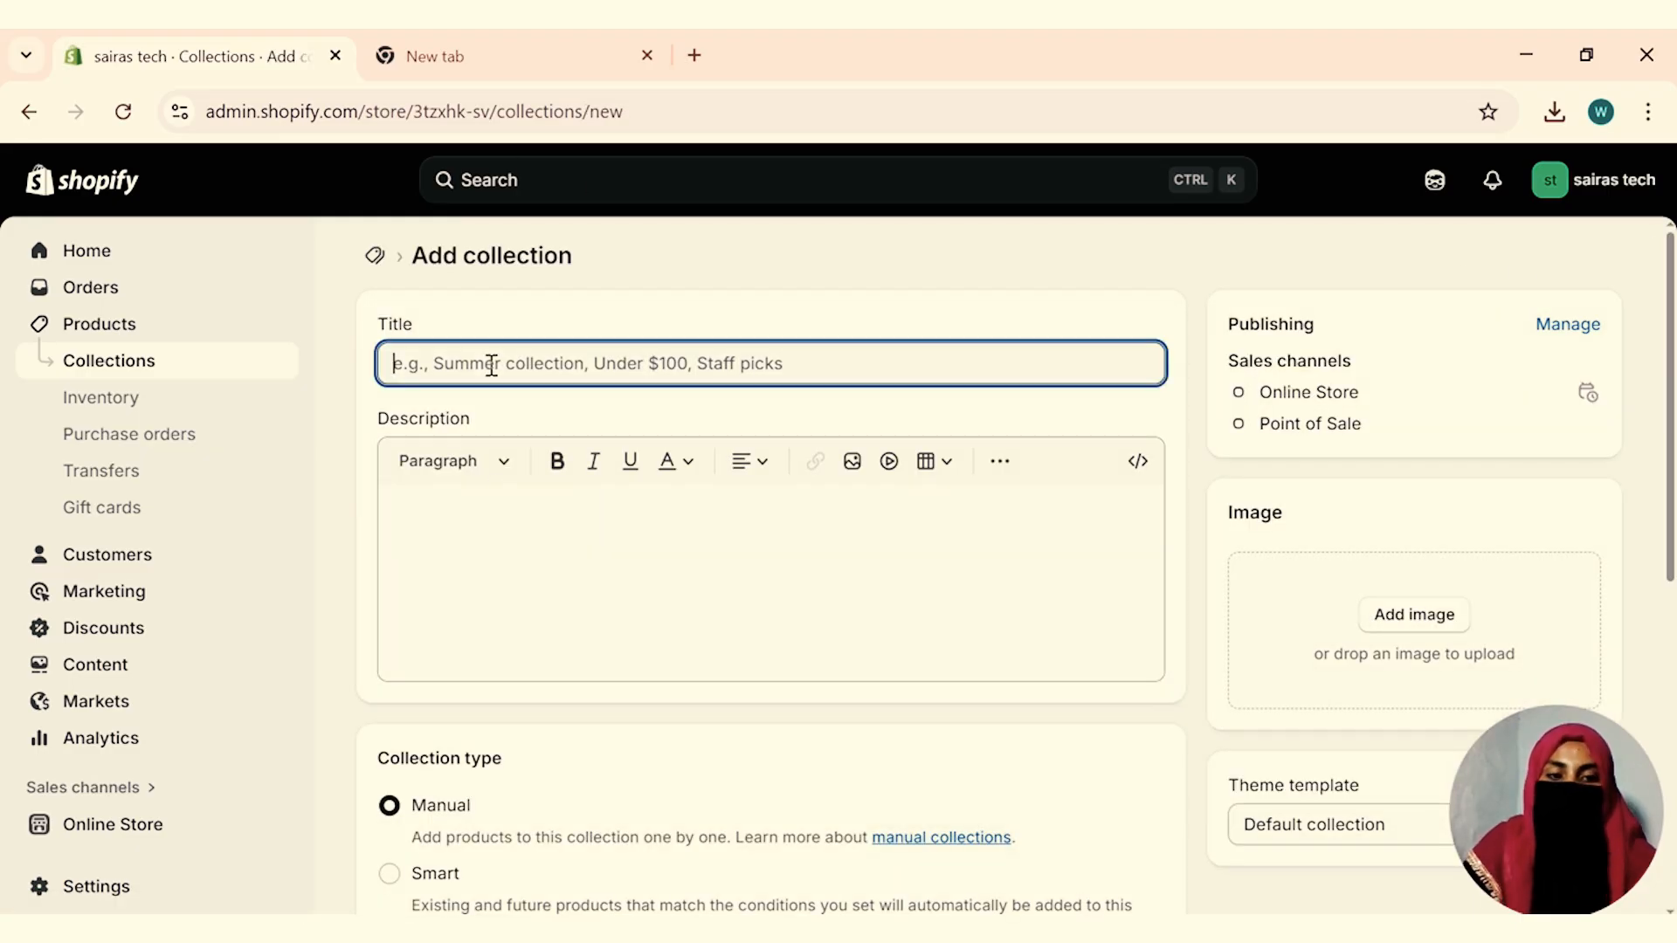
type("Man outfits")
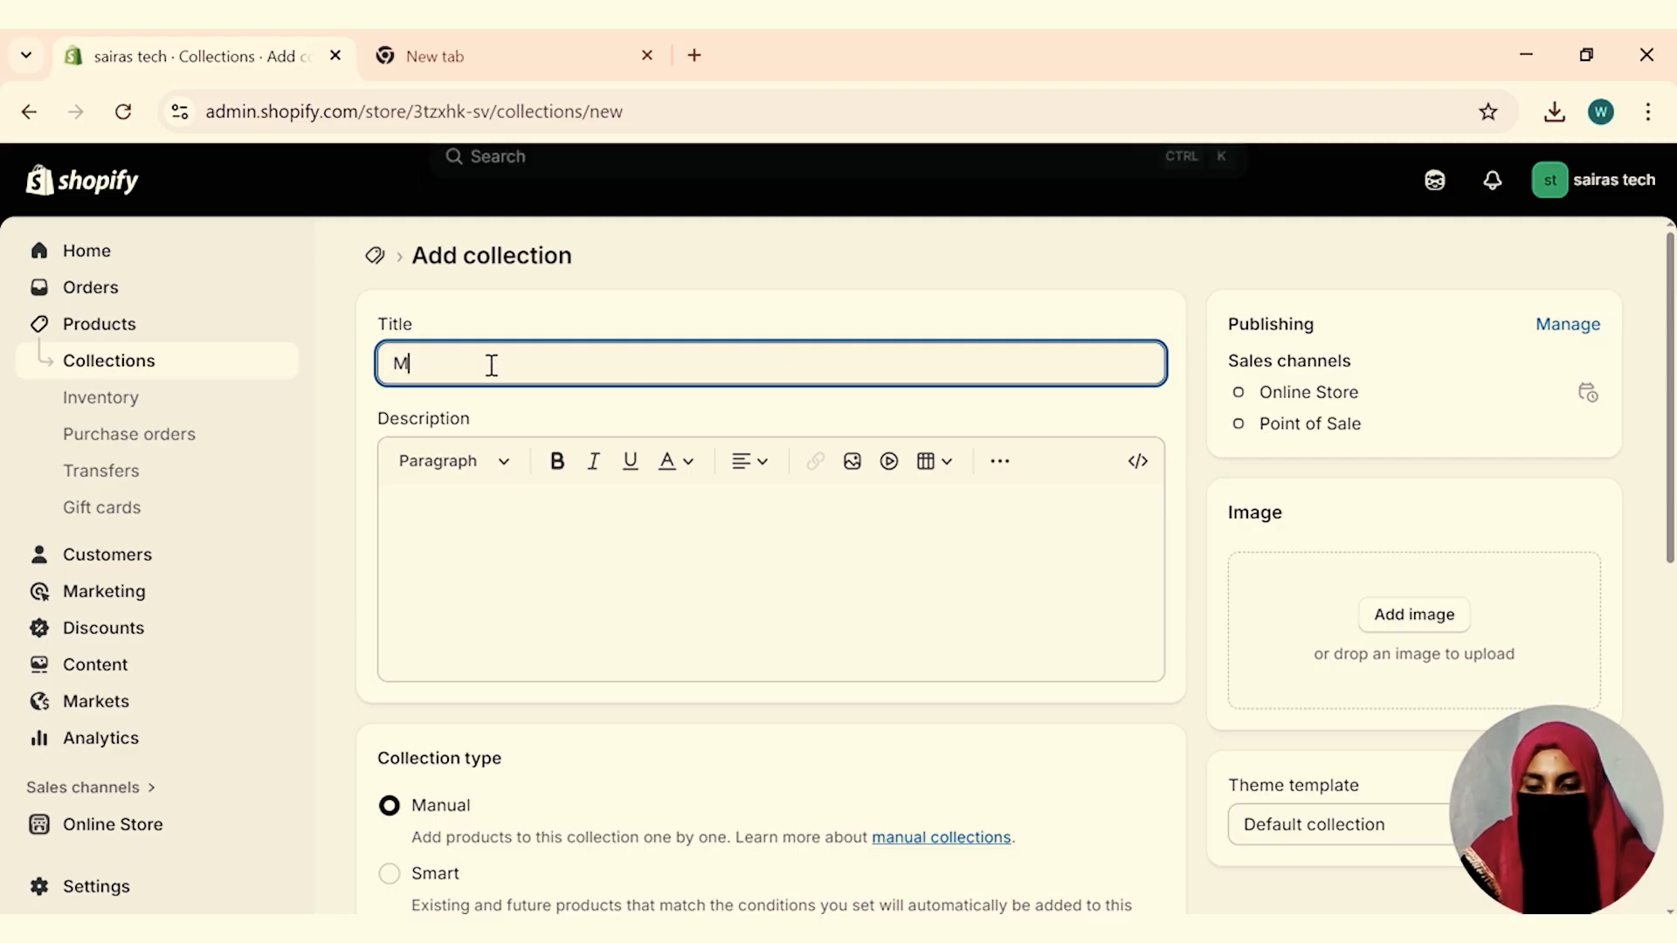
key("ctrl+a")
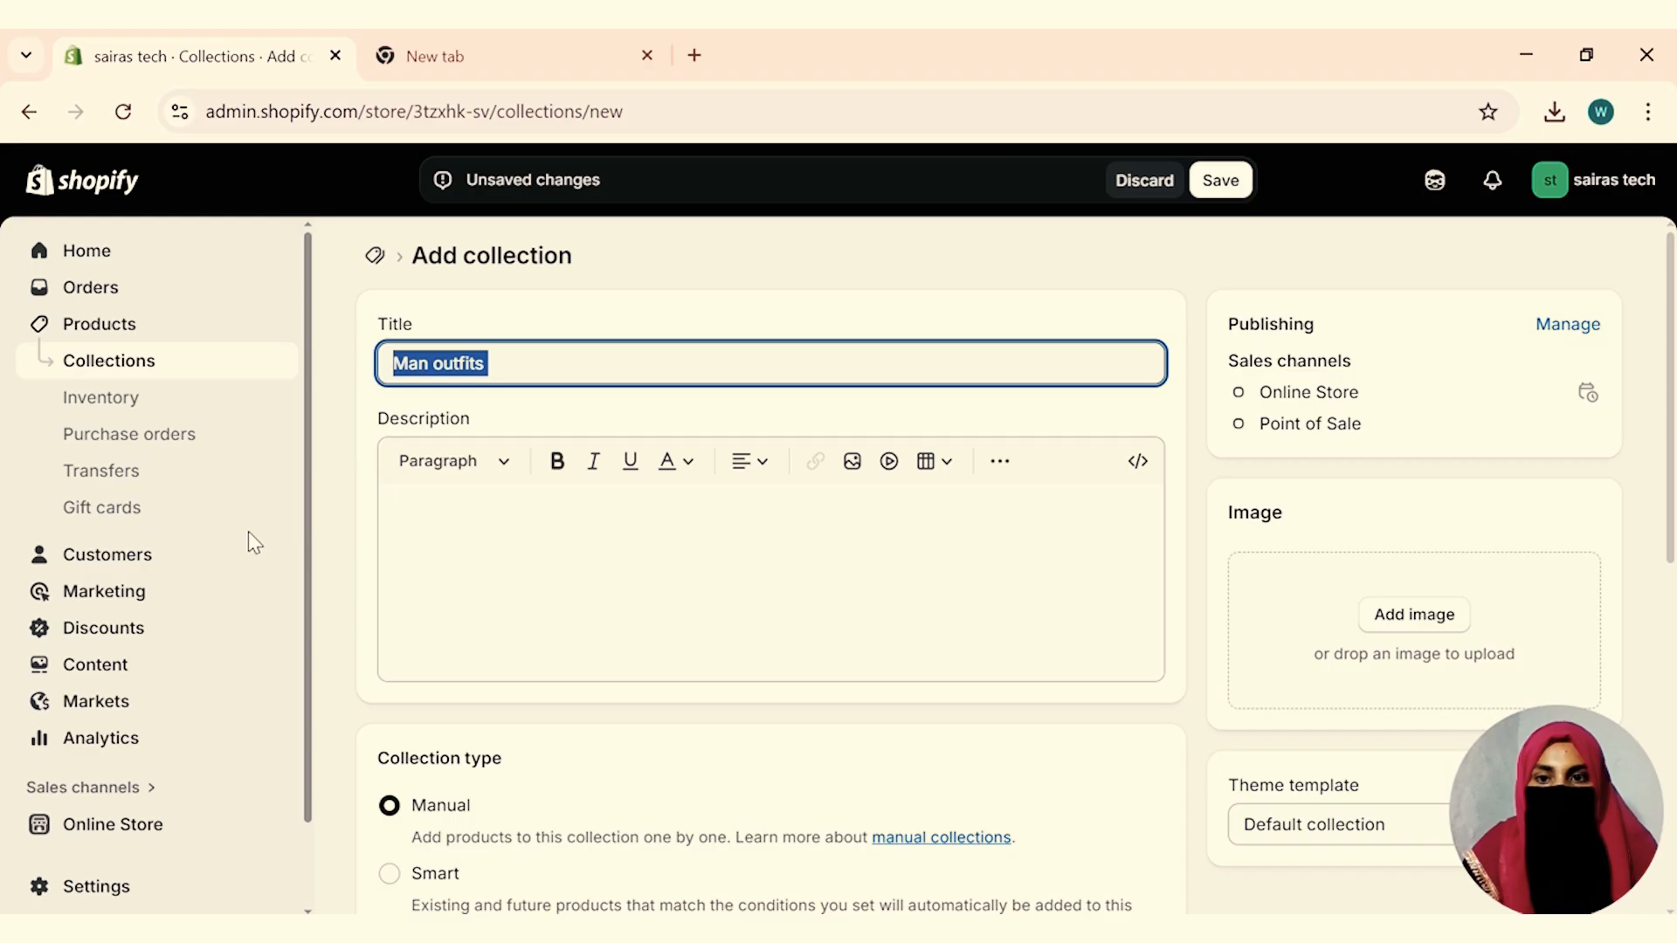
key("BackSpace")
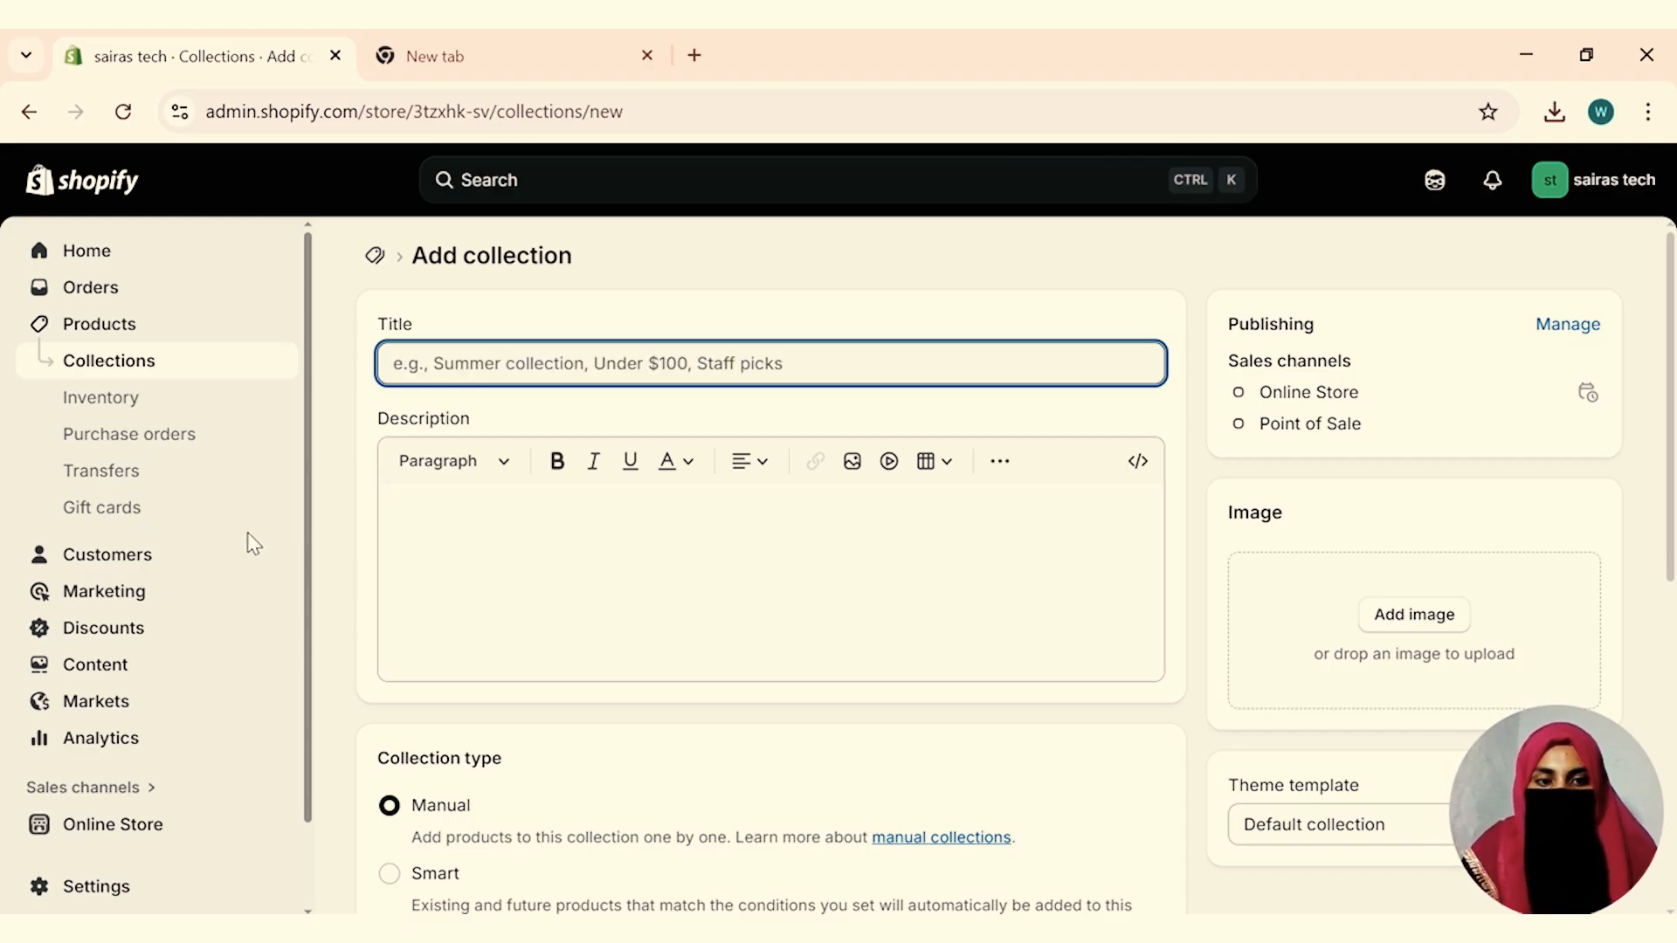
Title the new collection "woman outfits".
type("woman outfits")
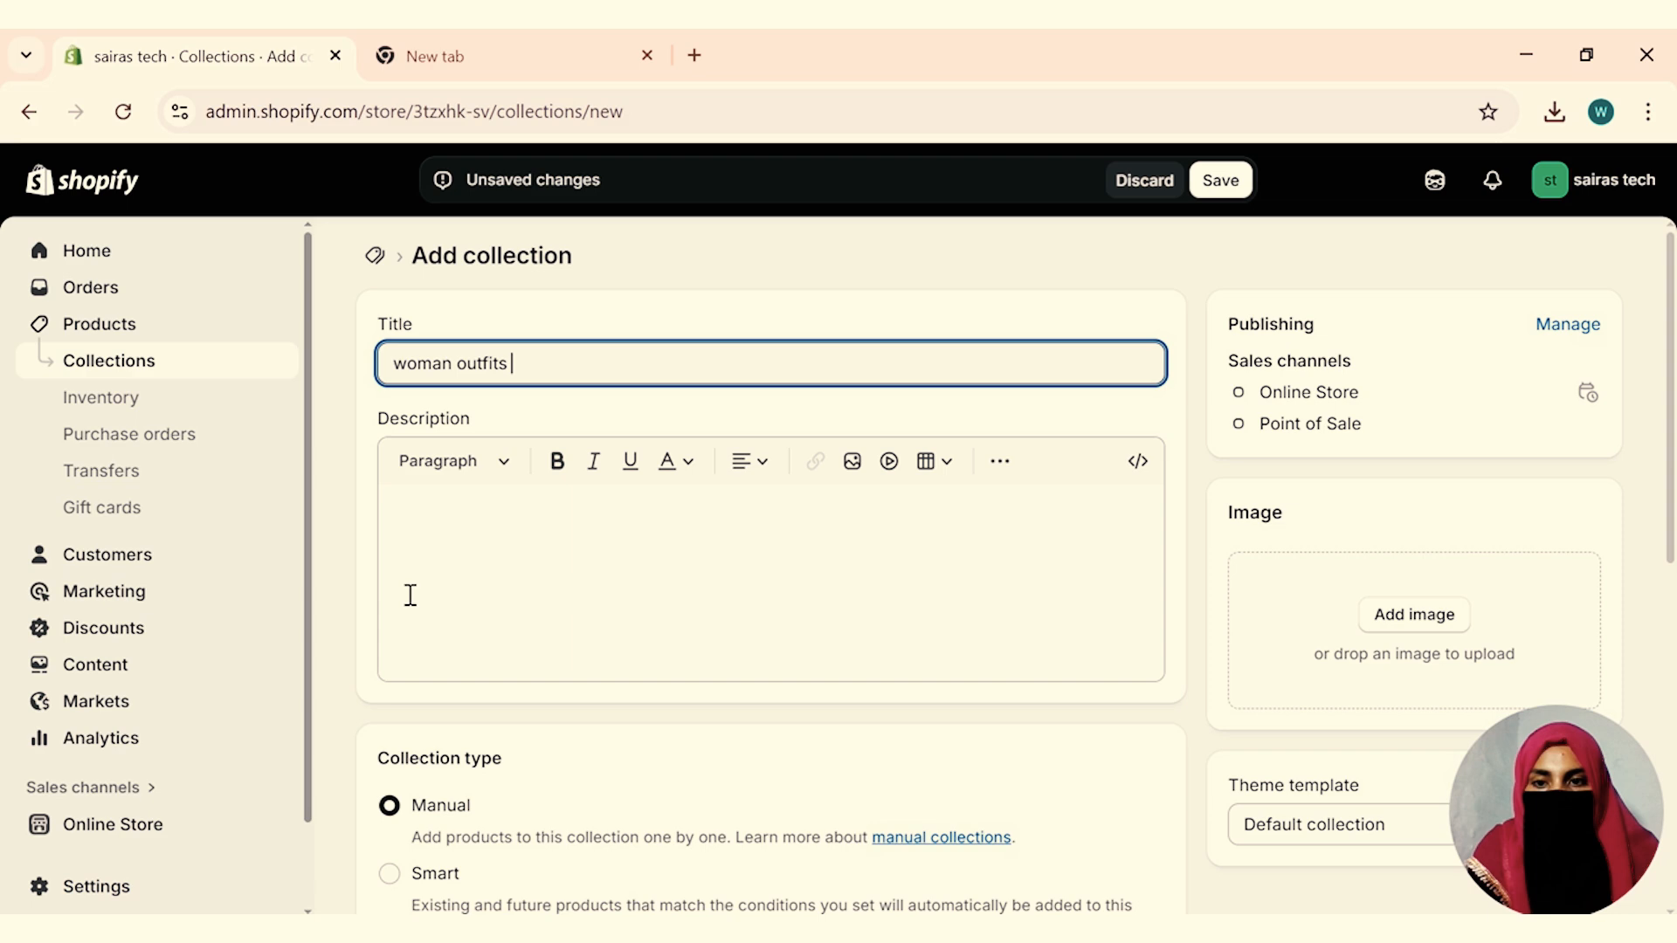
Add the Fantoye mini dress, the letter printed women's tracksuit and the Retro Harajuku sweater to the manual collection.
scroll(411, 595, "down", 4)
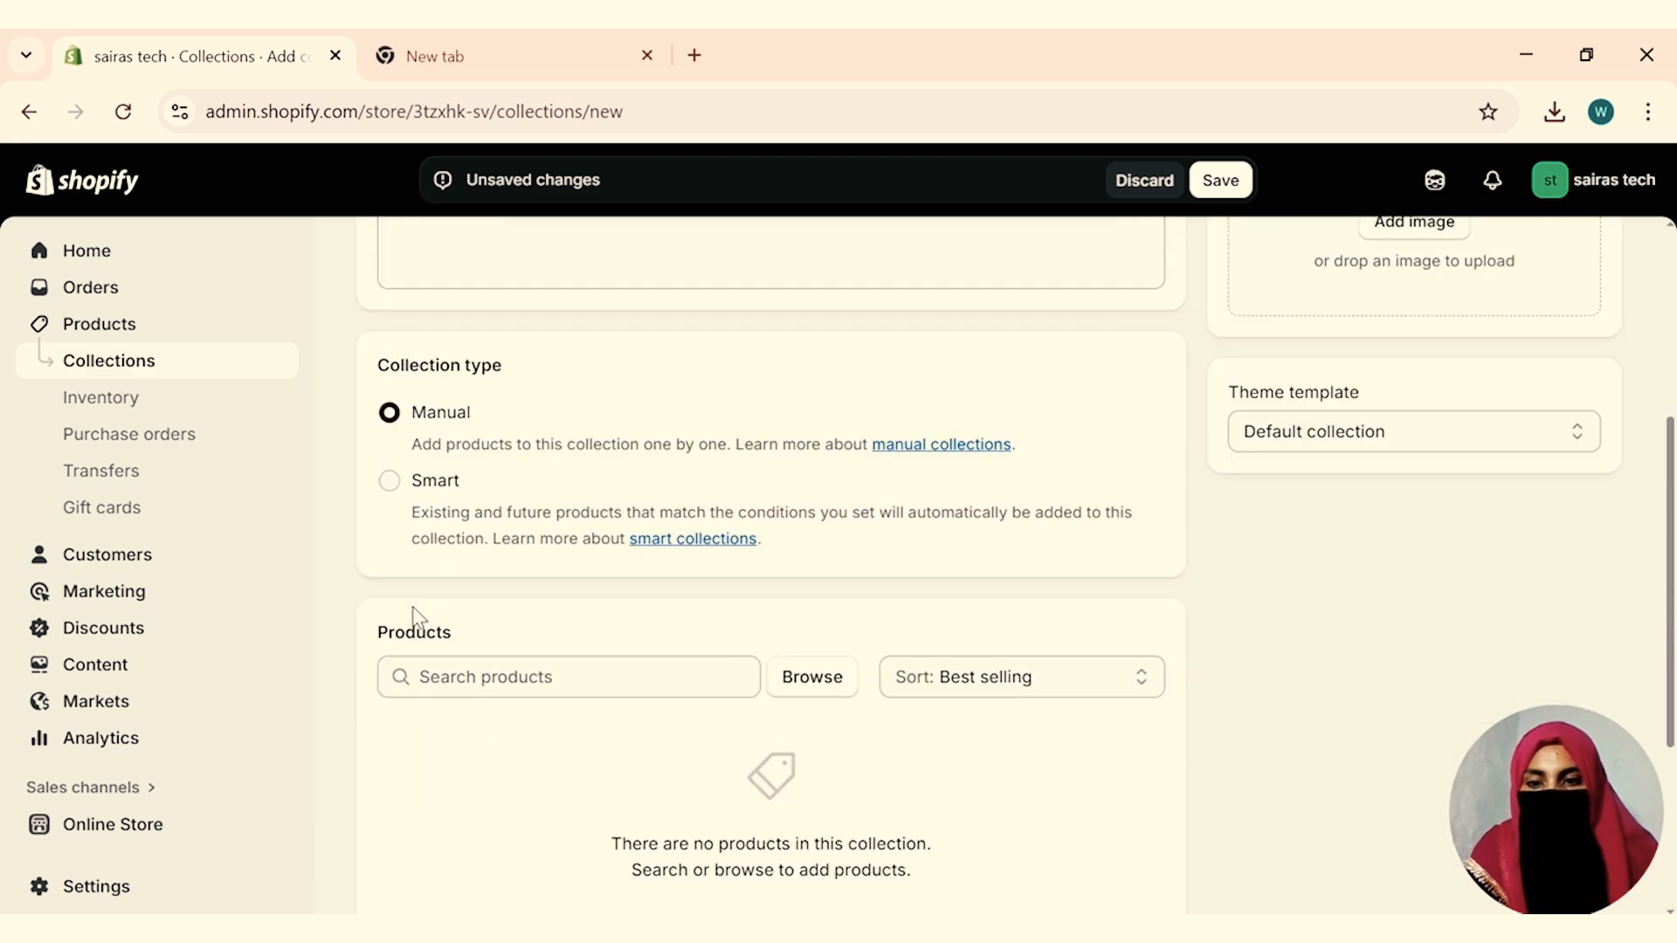
scroll(472, 663, "down", 3)
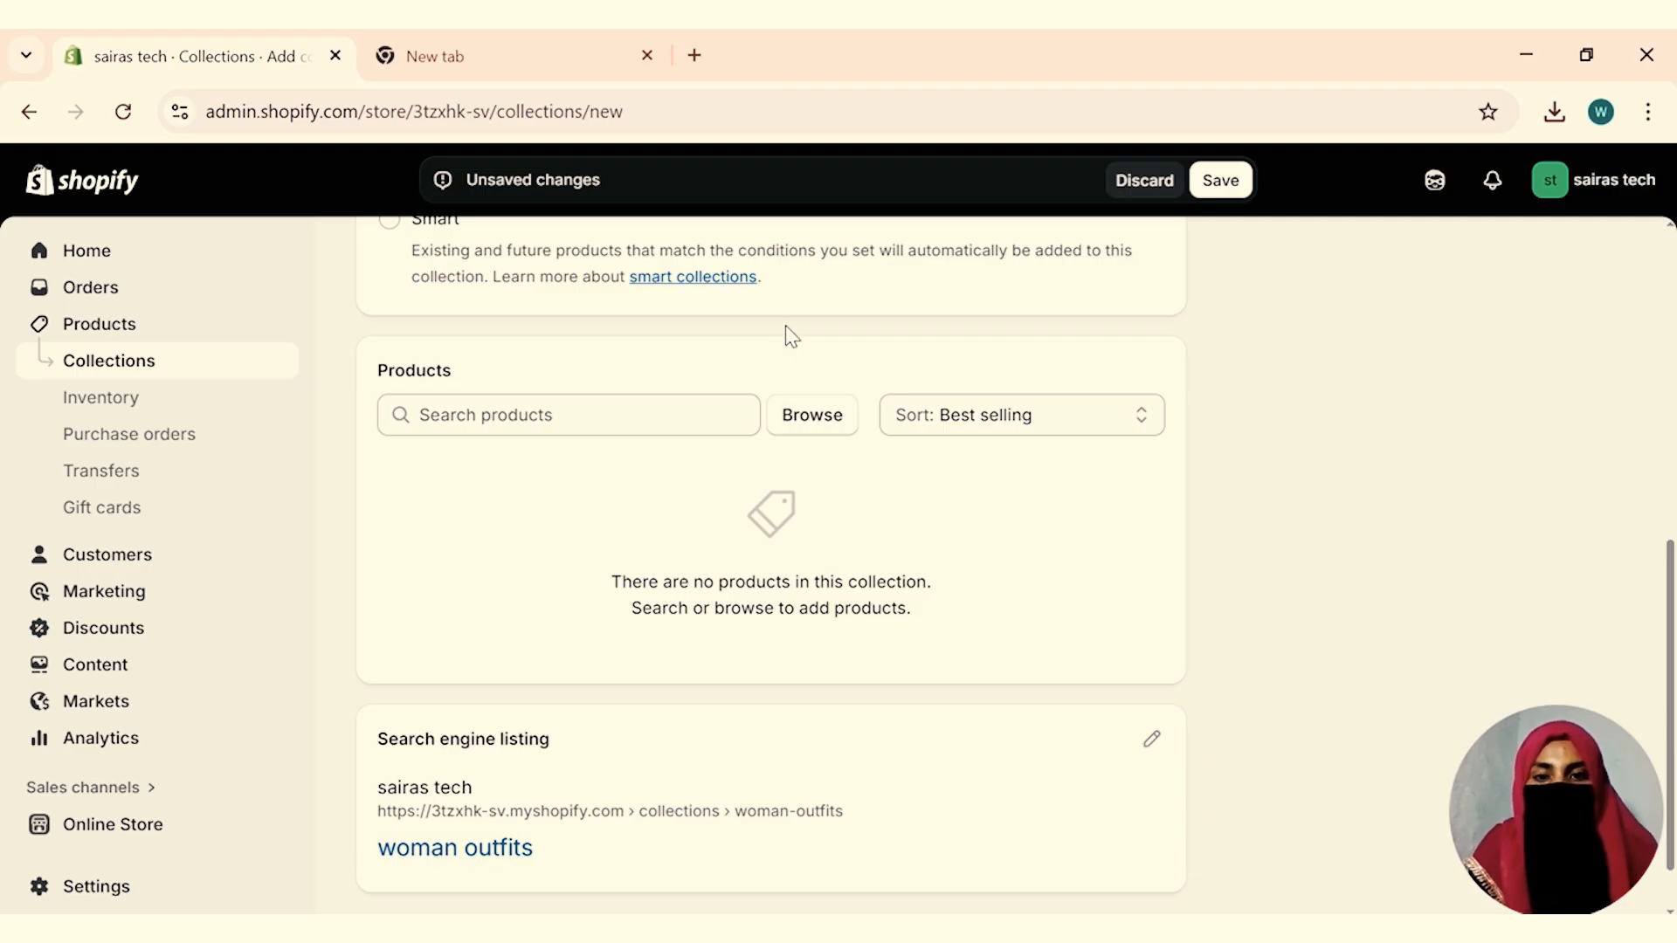
left_click(813, 416)
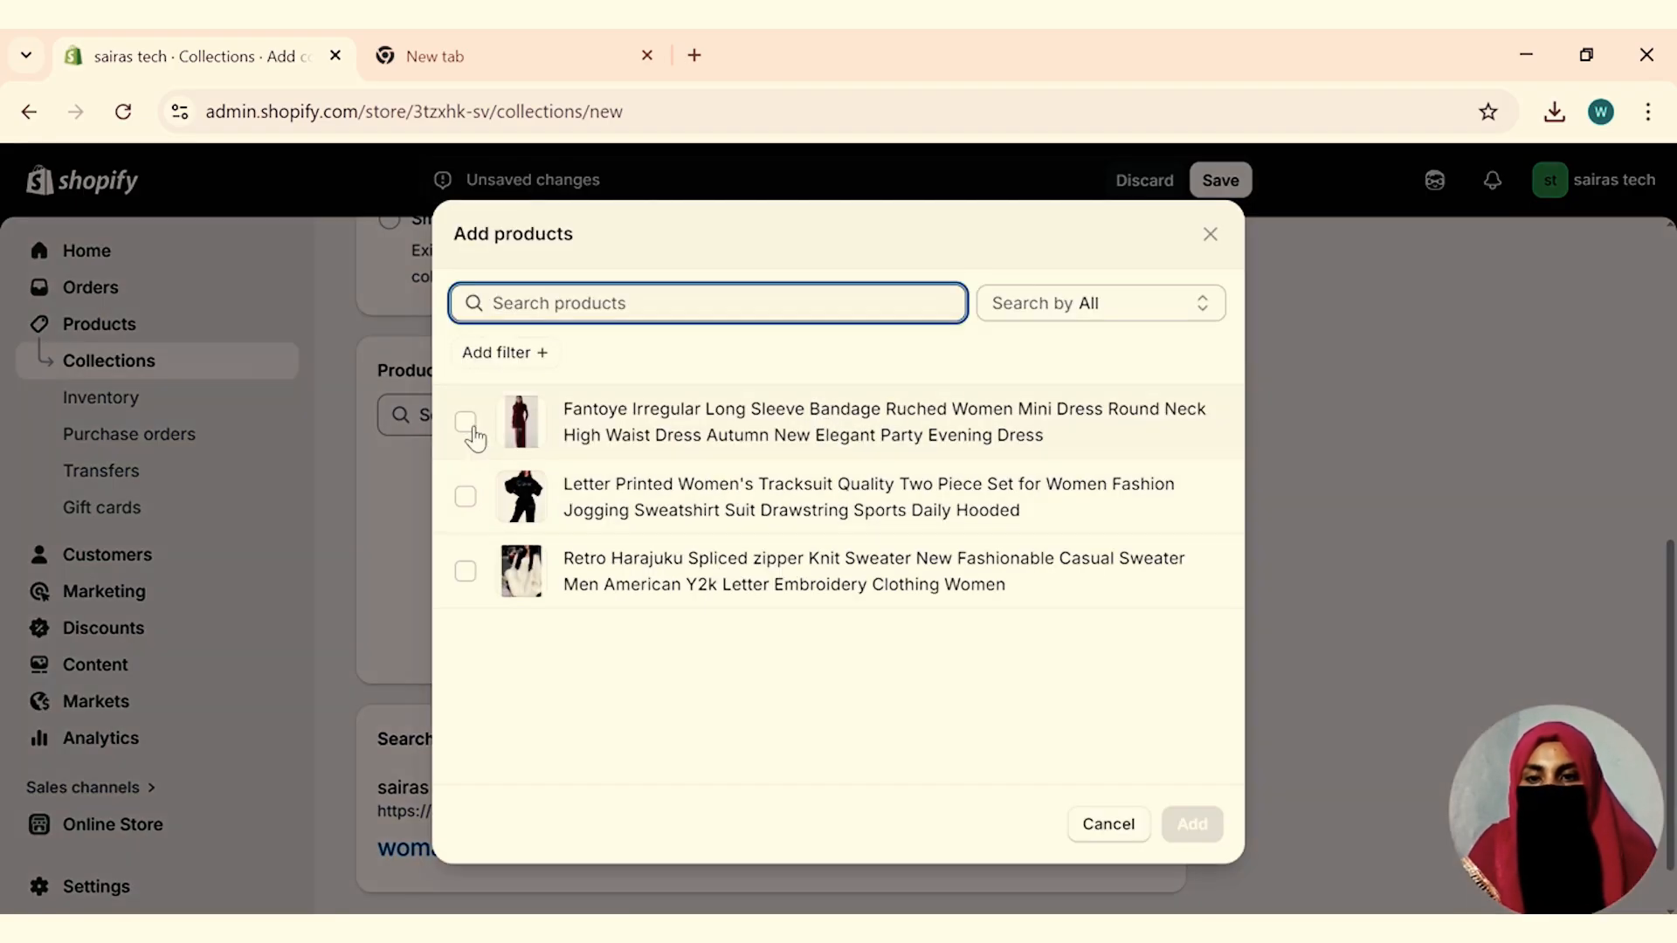
left_click(472, 434)
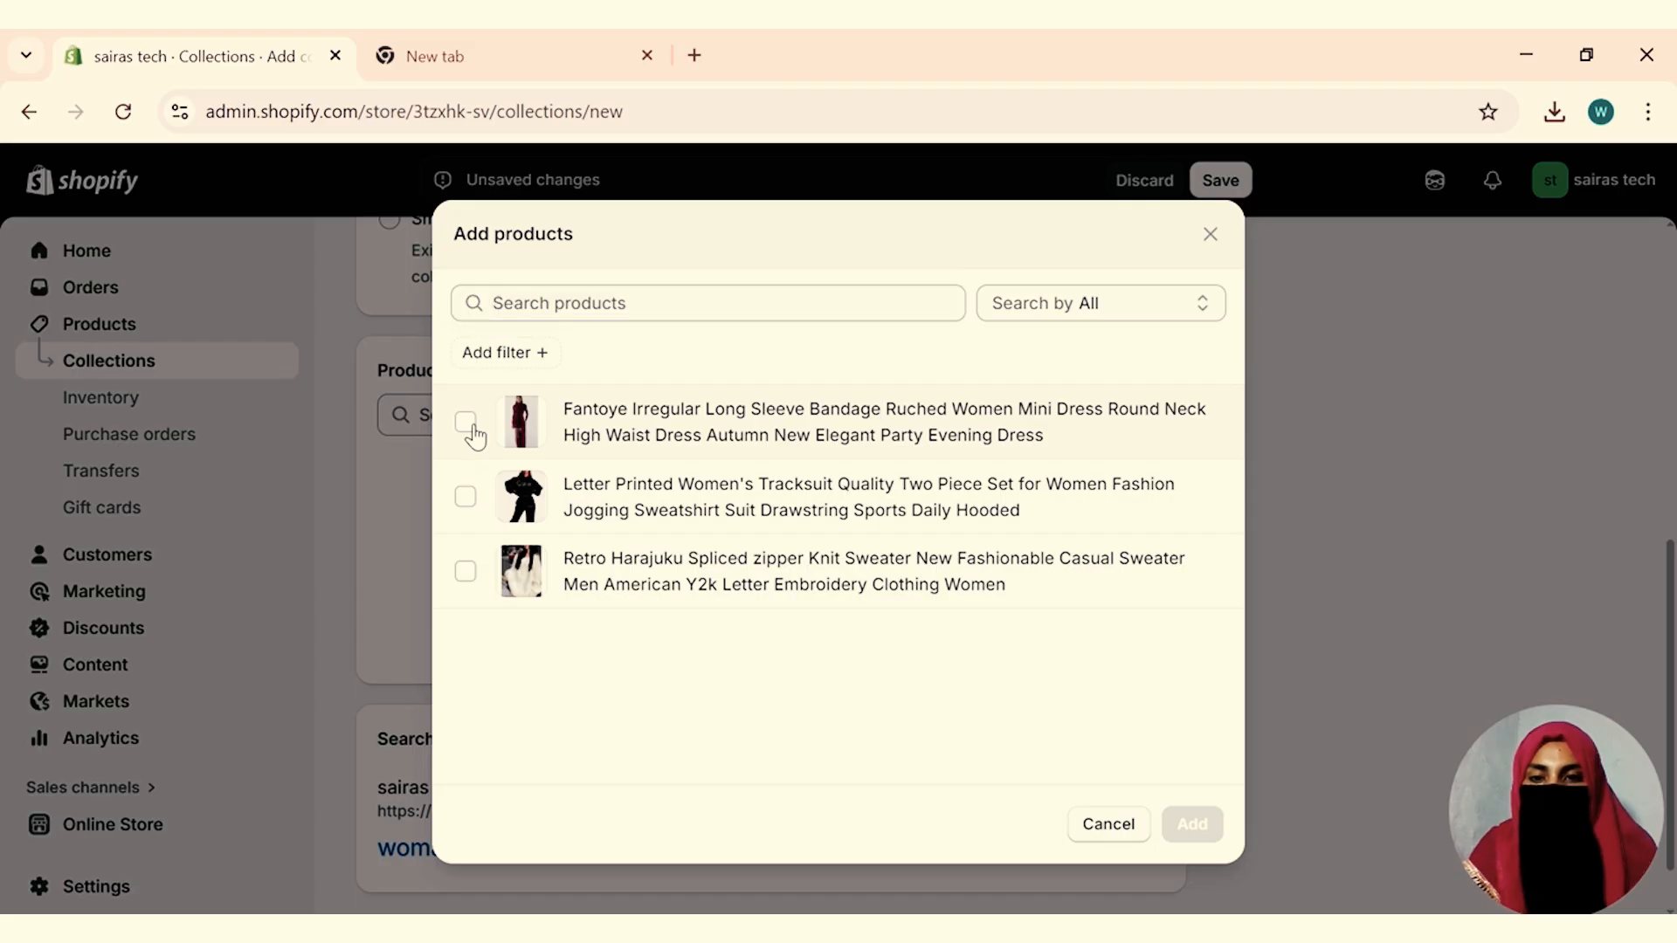
left_click(466, 498)
left_click(466, 573)
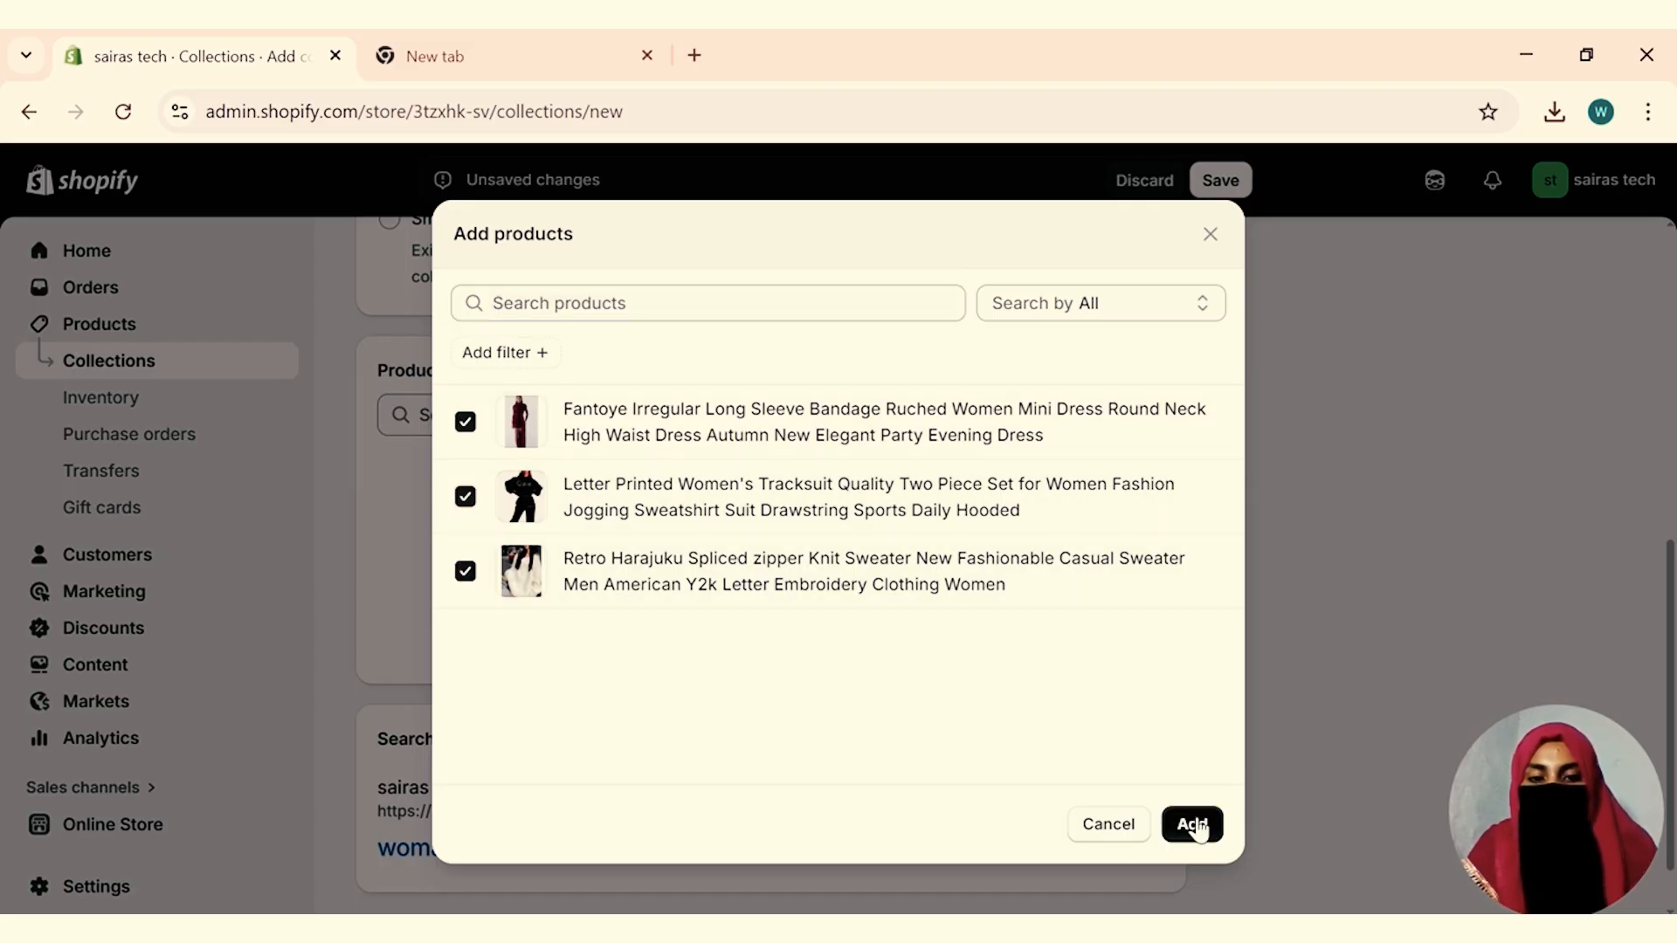
left_click(1191, 824)
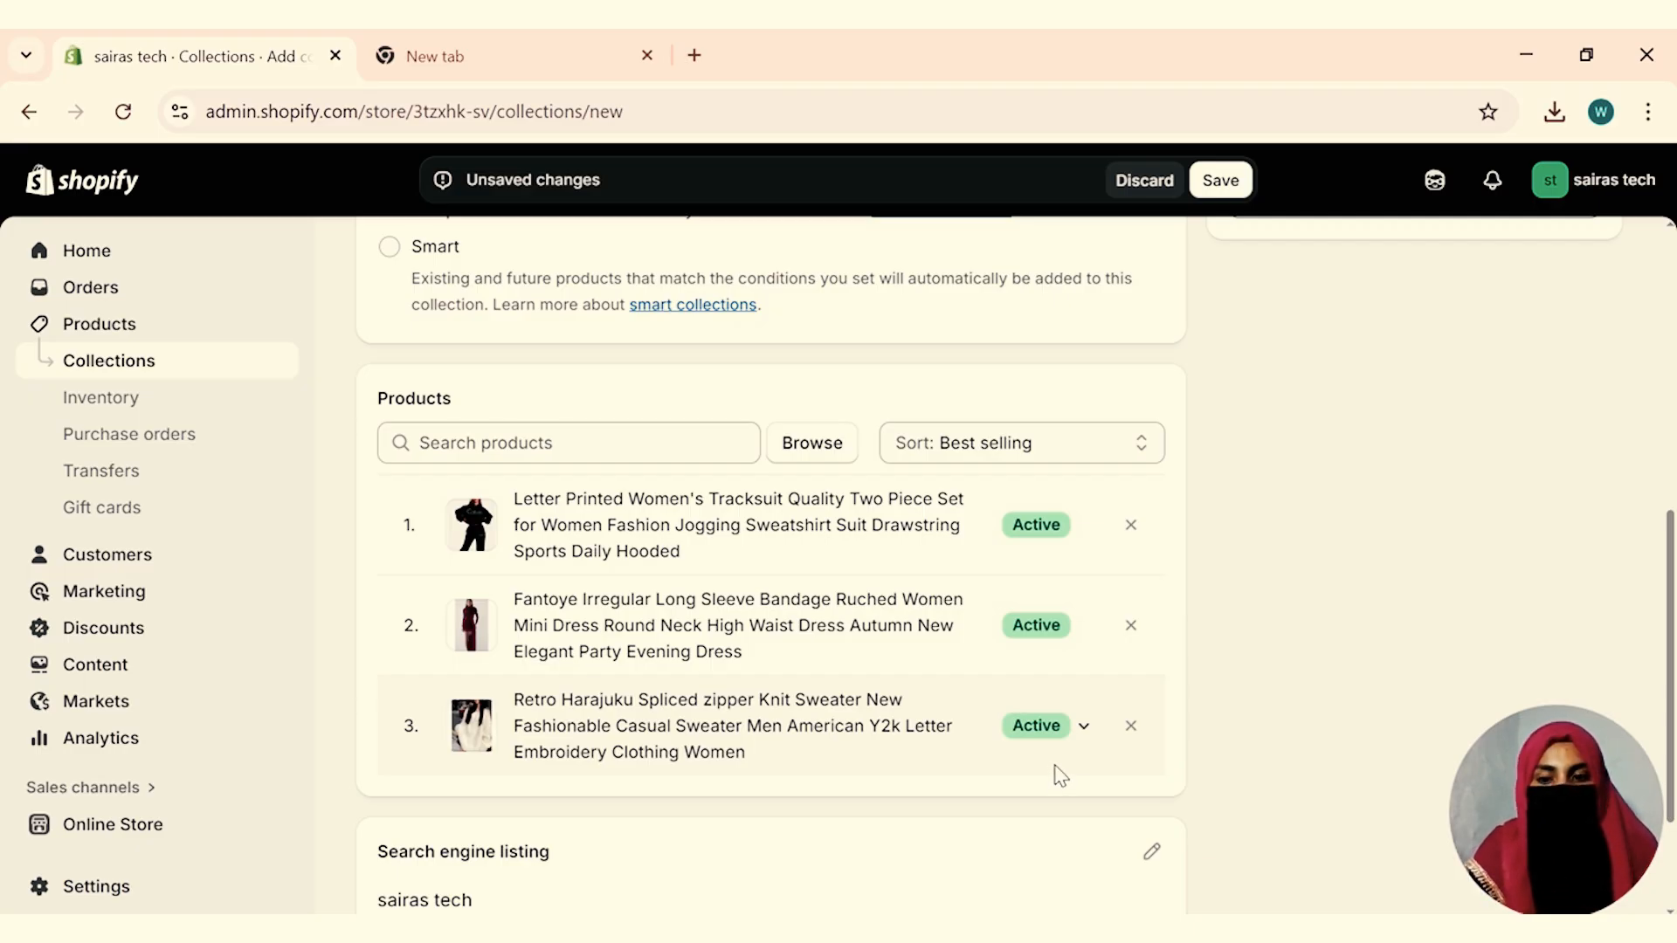
Review the collection form and save the "woman outfits" collection.
scroll(1060, 774, "down", 2)
scroll(817, 793, "up", 10)
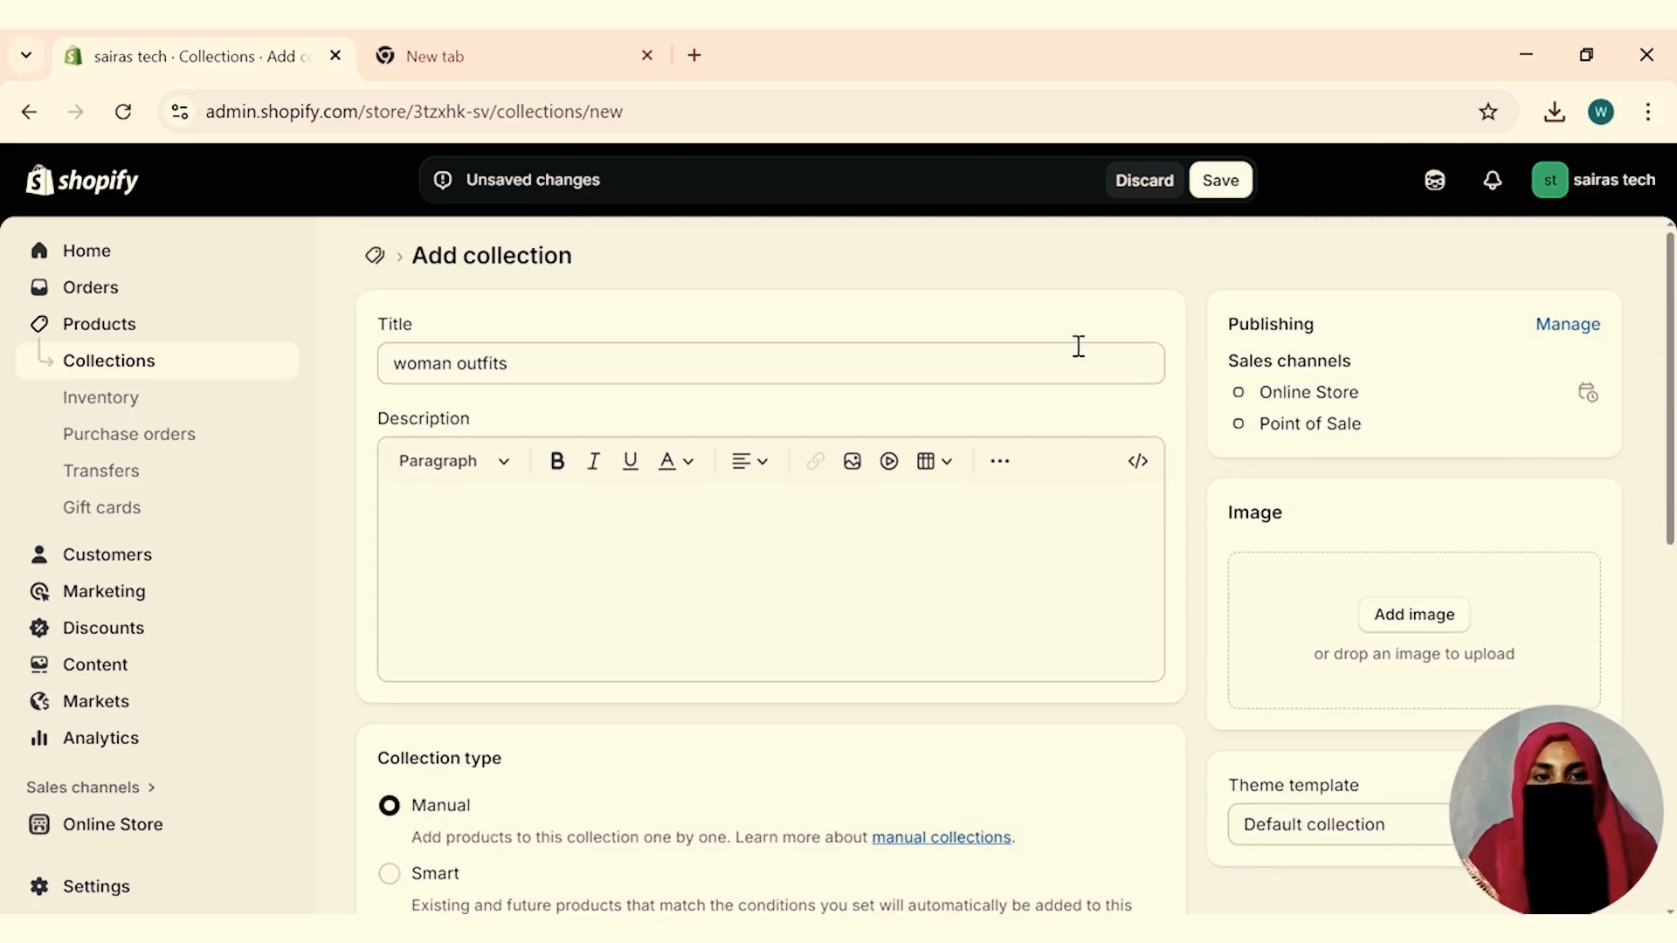
left_click(1225, 179)
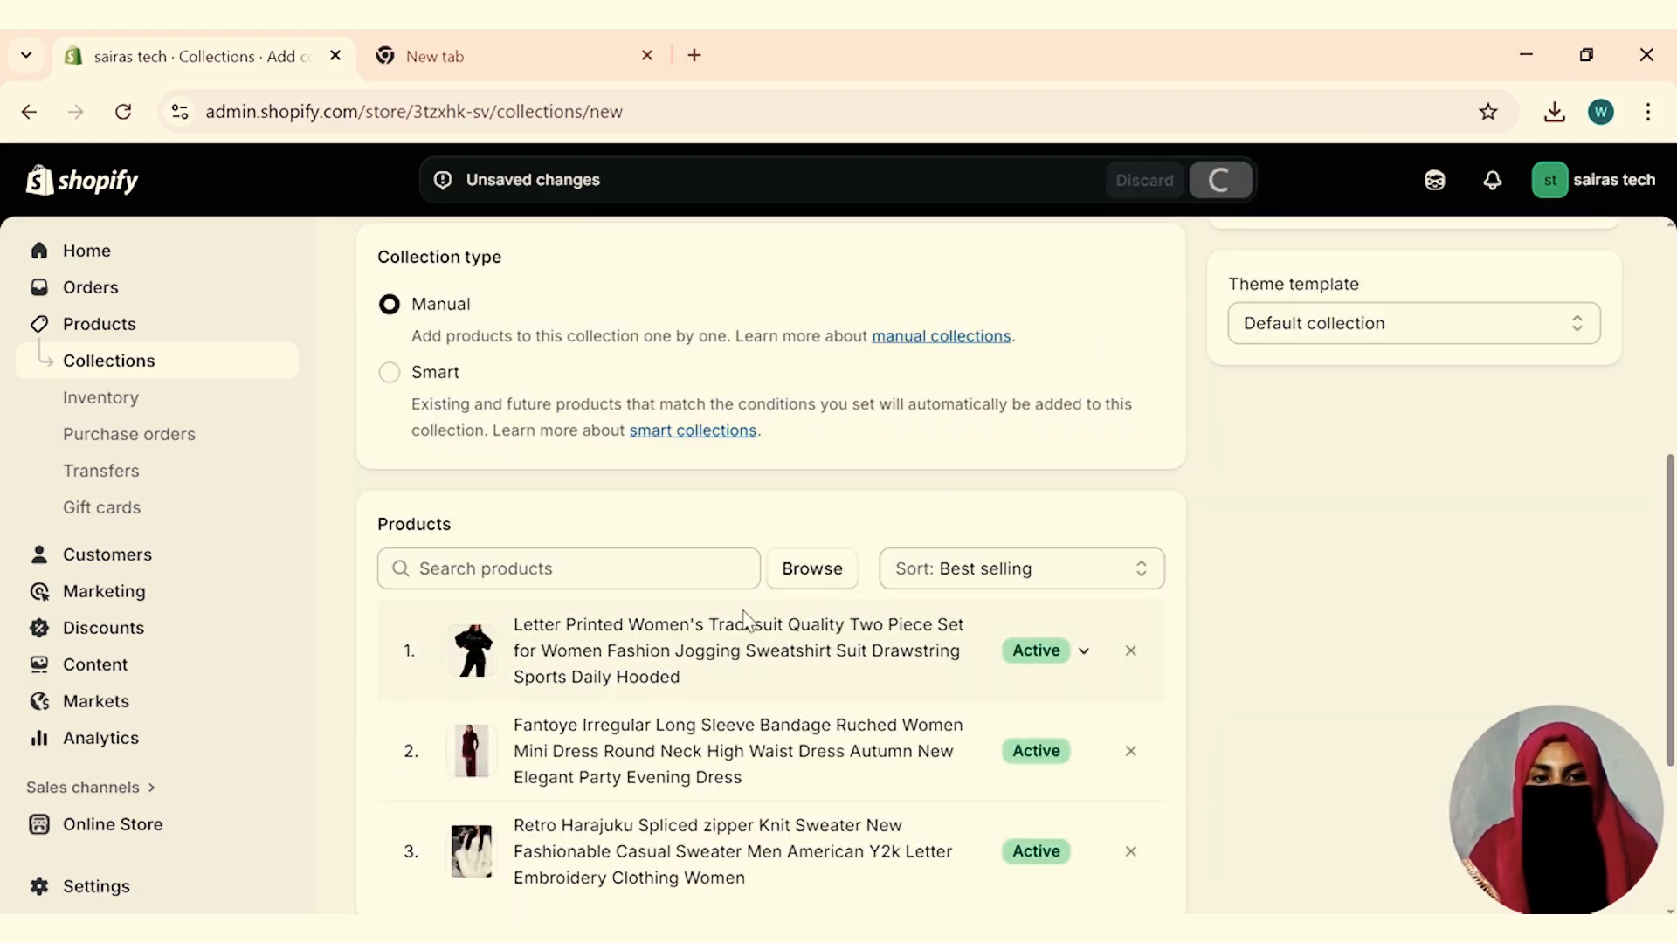
View the "woman outfits" collection on the storefront, close the extra browser tabs, and examine how its products appear.
left_click(1426, 255)
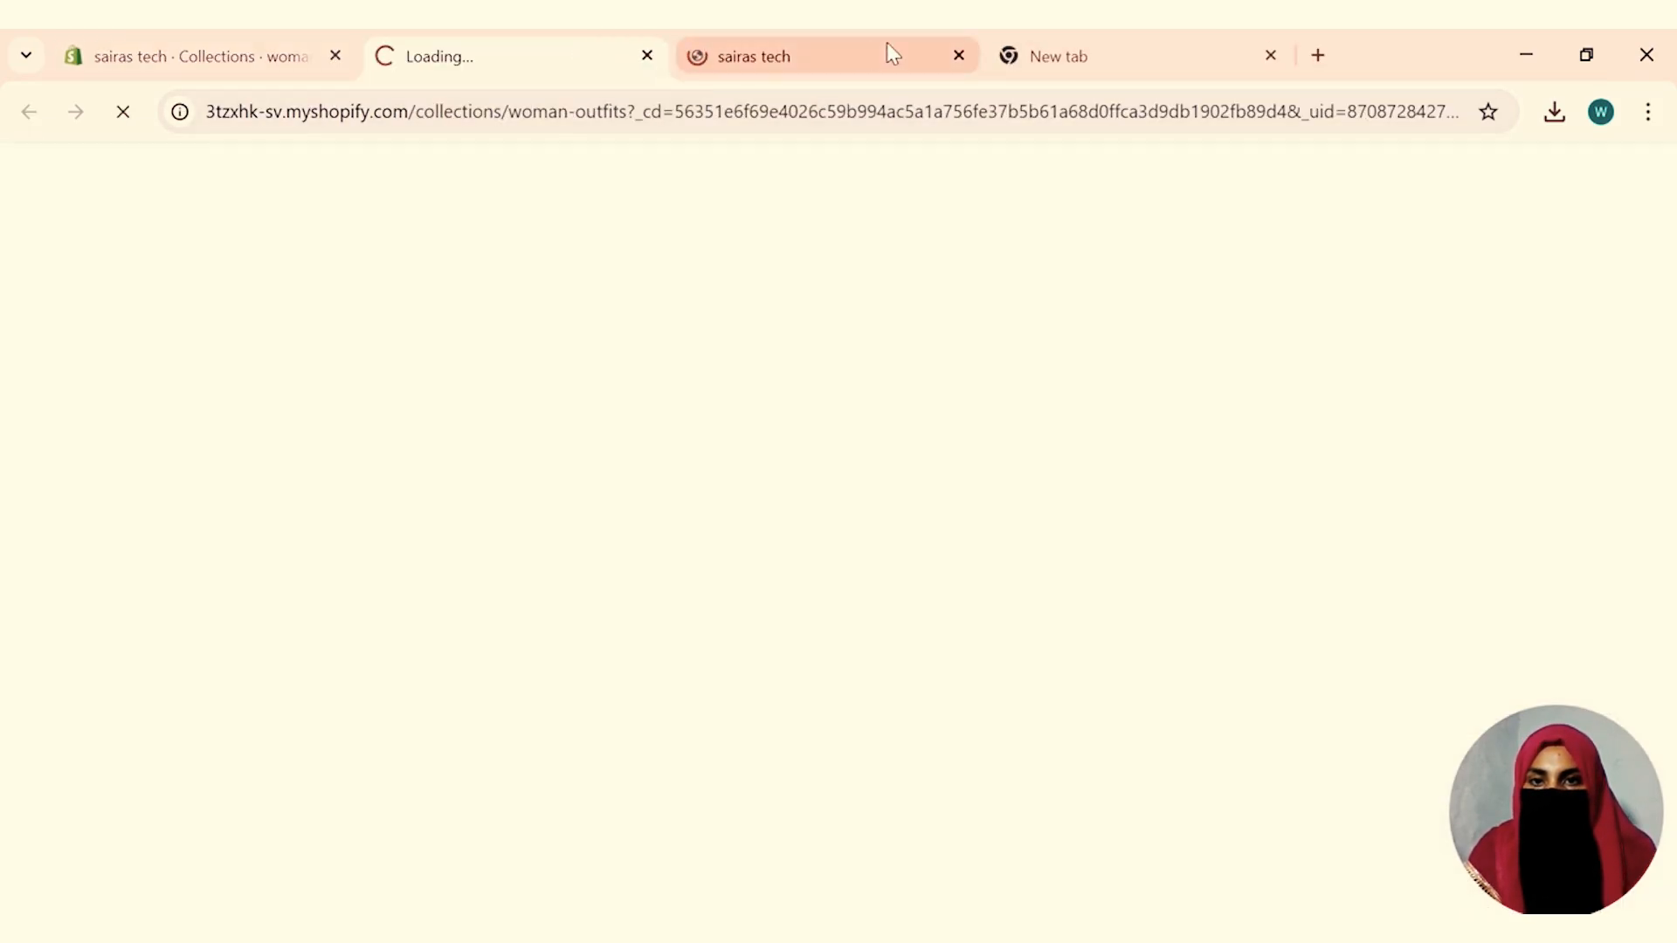
left_click(958, 56)
left_click(960, 57)
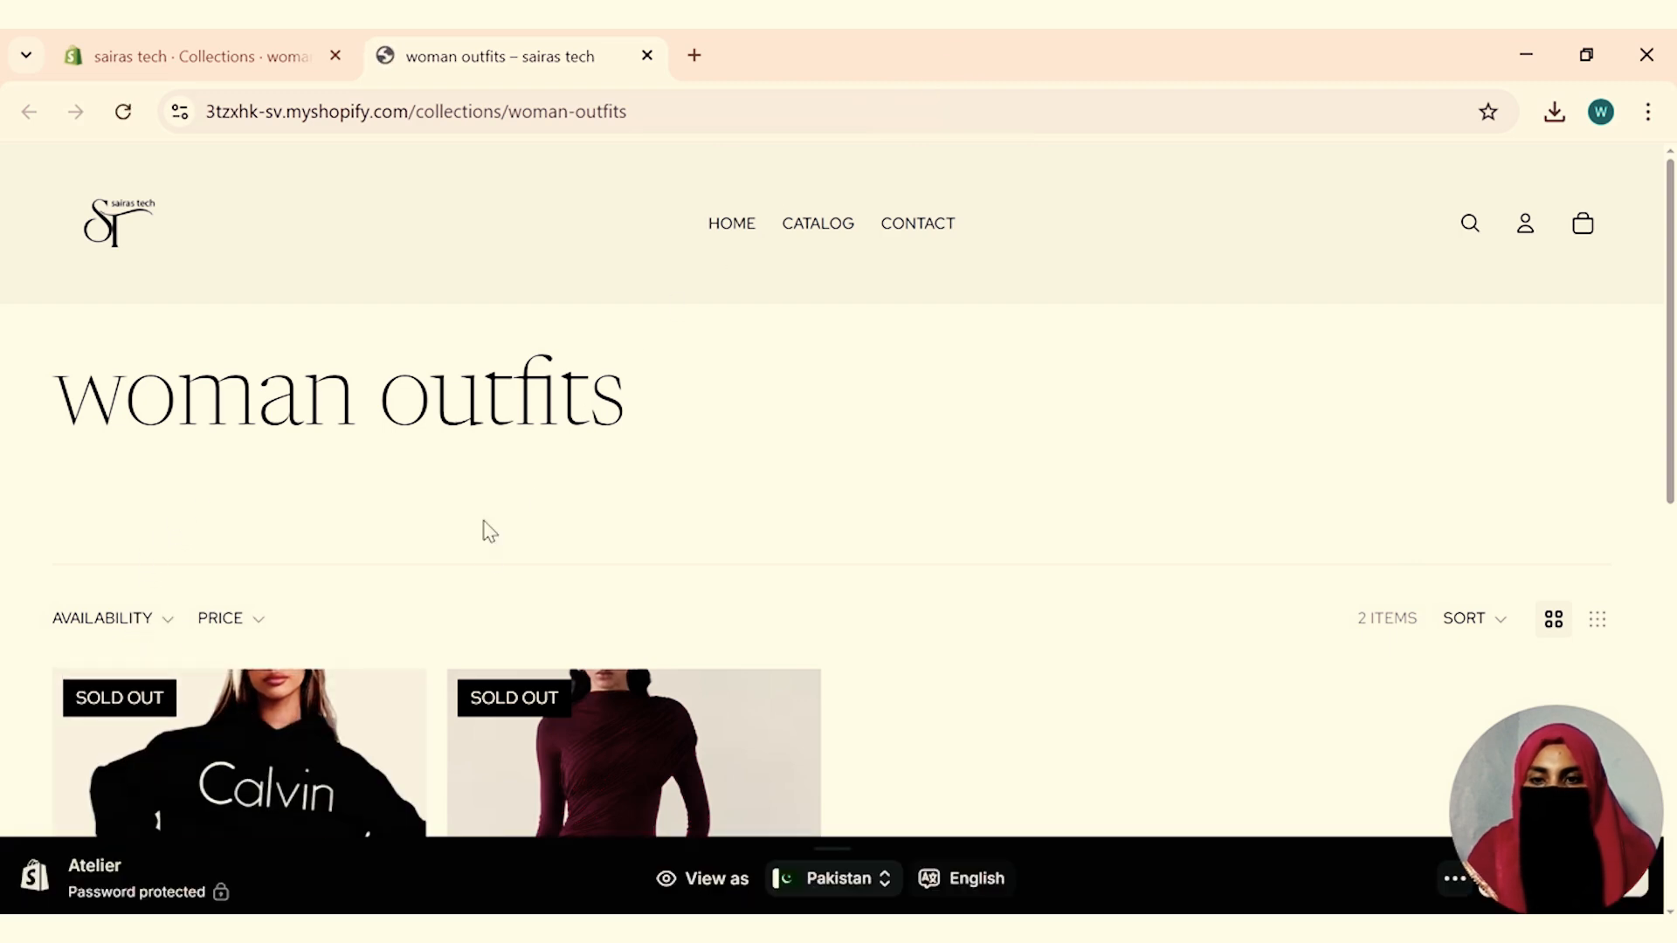
scroll(449, 655, "down", 3)
scroll(405, 642, "down", 7)
scroll(411, 662, "up", 6)
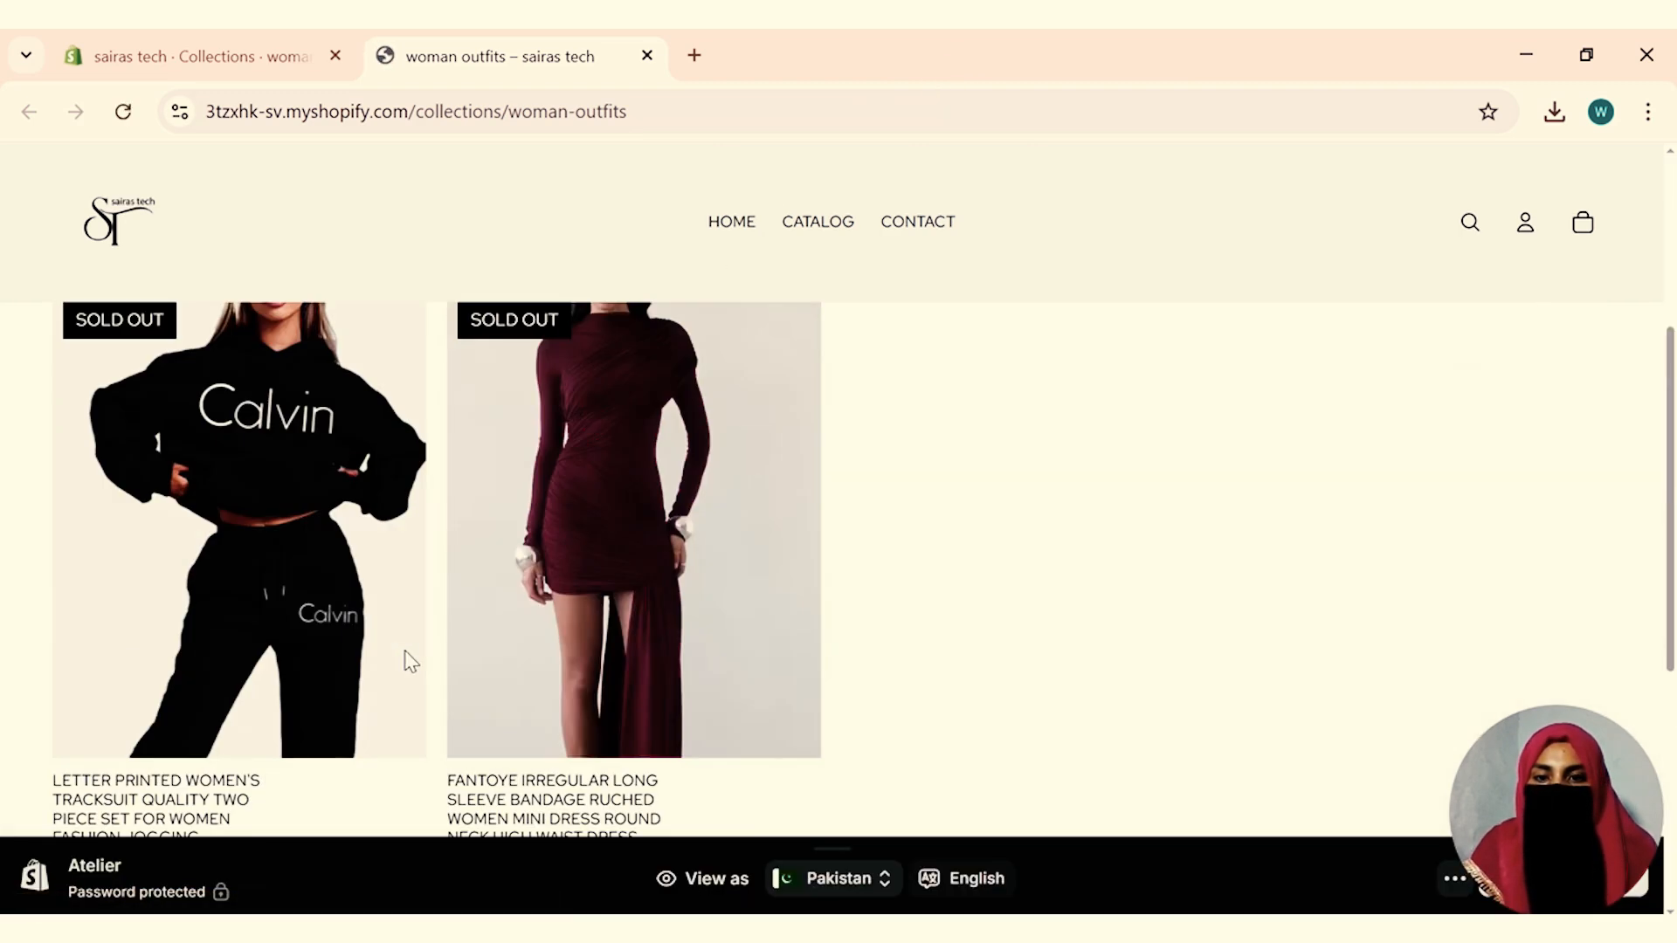
scroll(411, 661, "up", 4)
Return to the store admin and start adding a new page from the Online Store's Pages list.
left_click(144, 48)
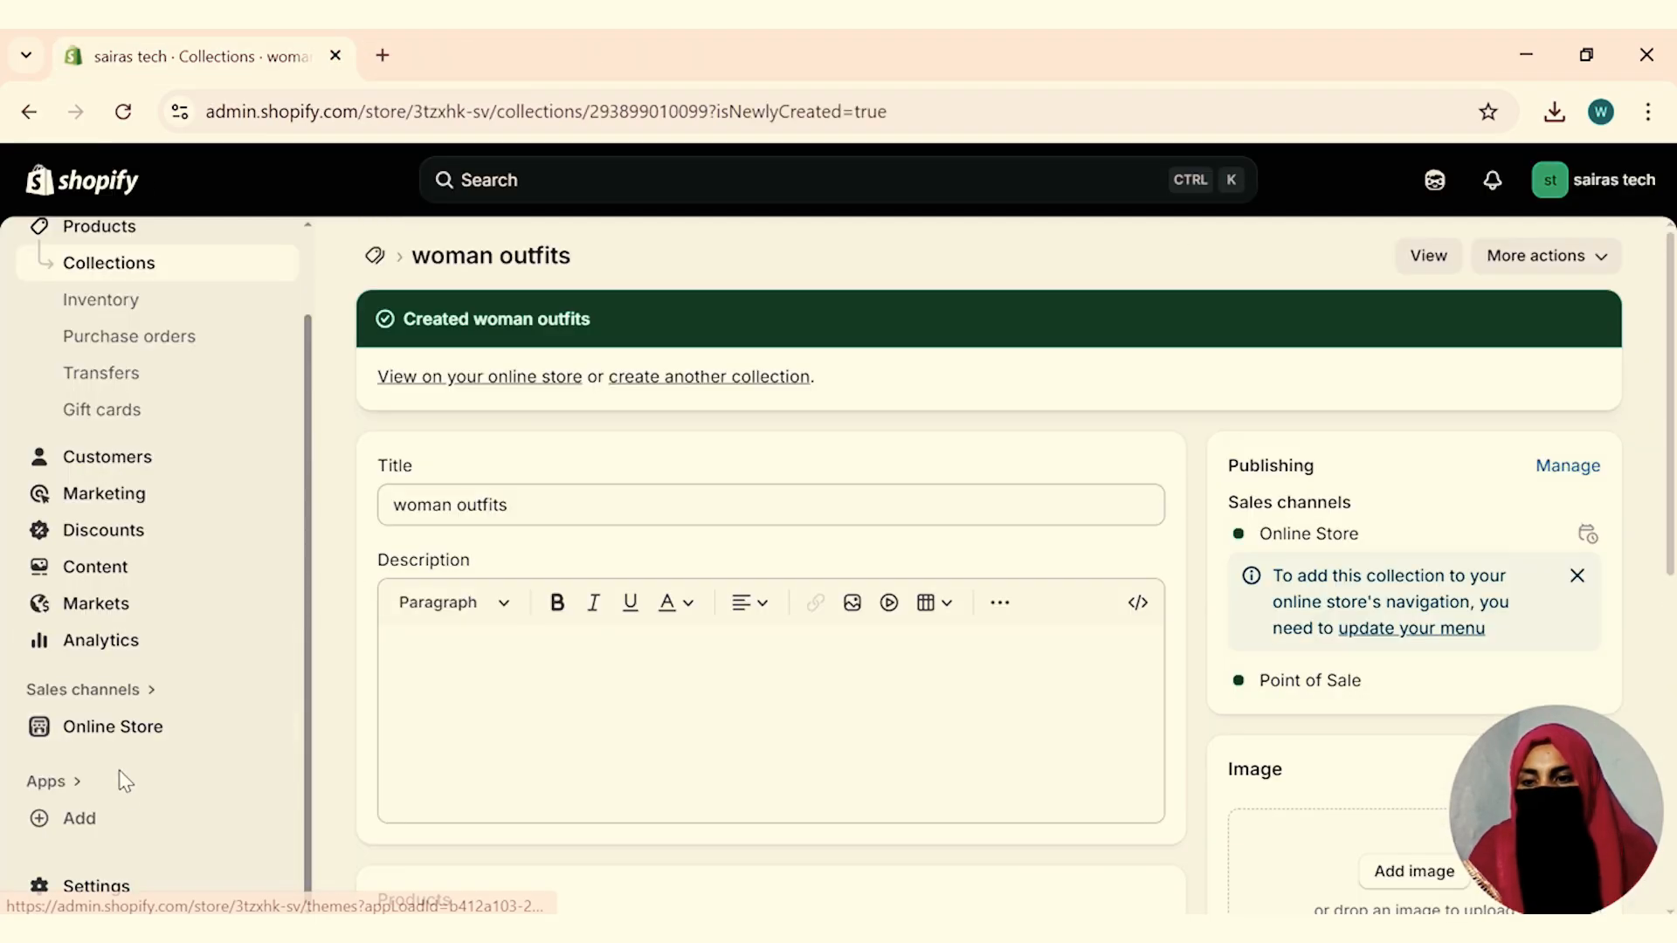
left_click(104, 736)
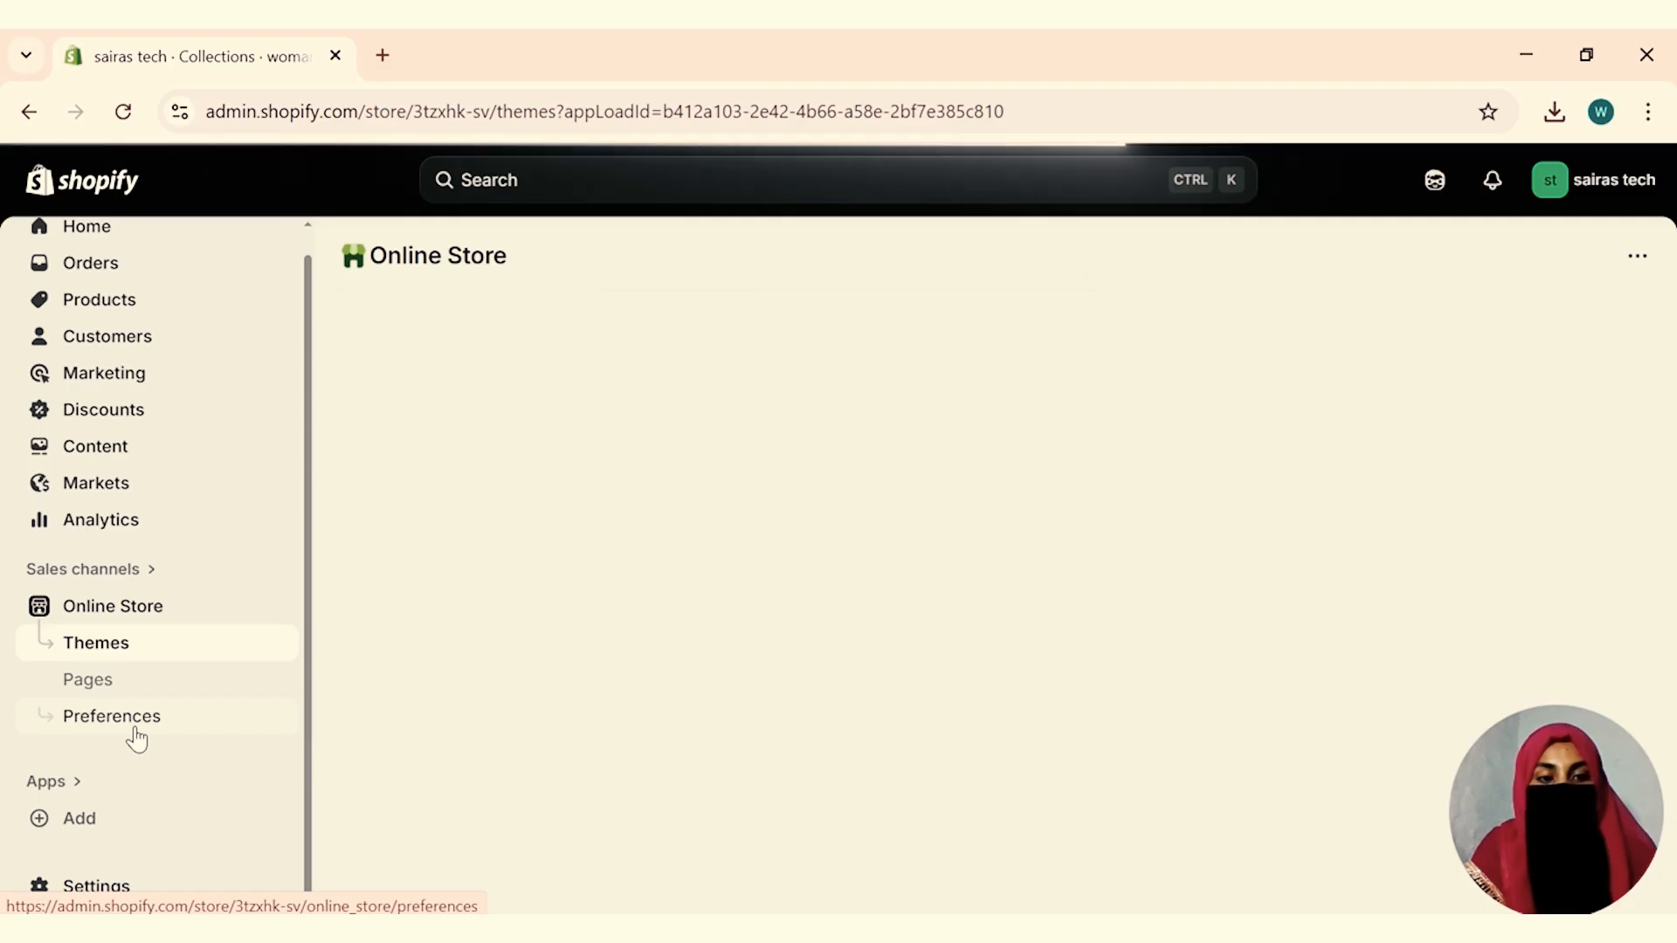
left_click(129, 721)
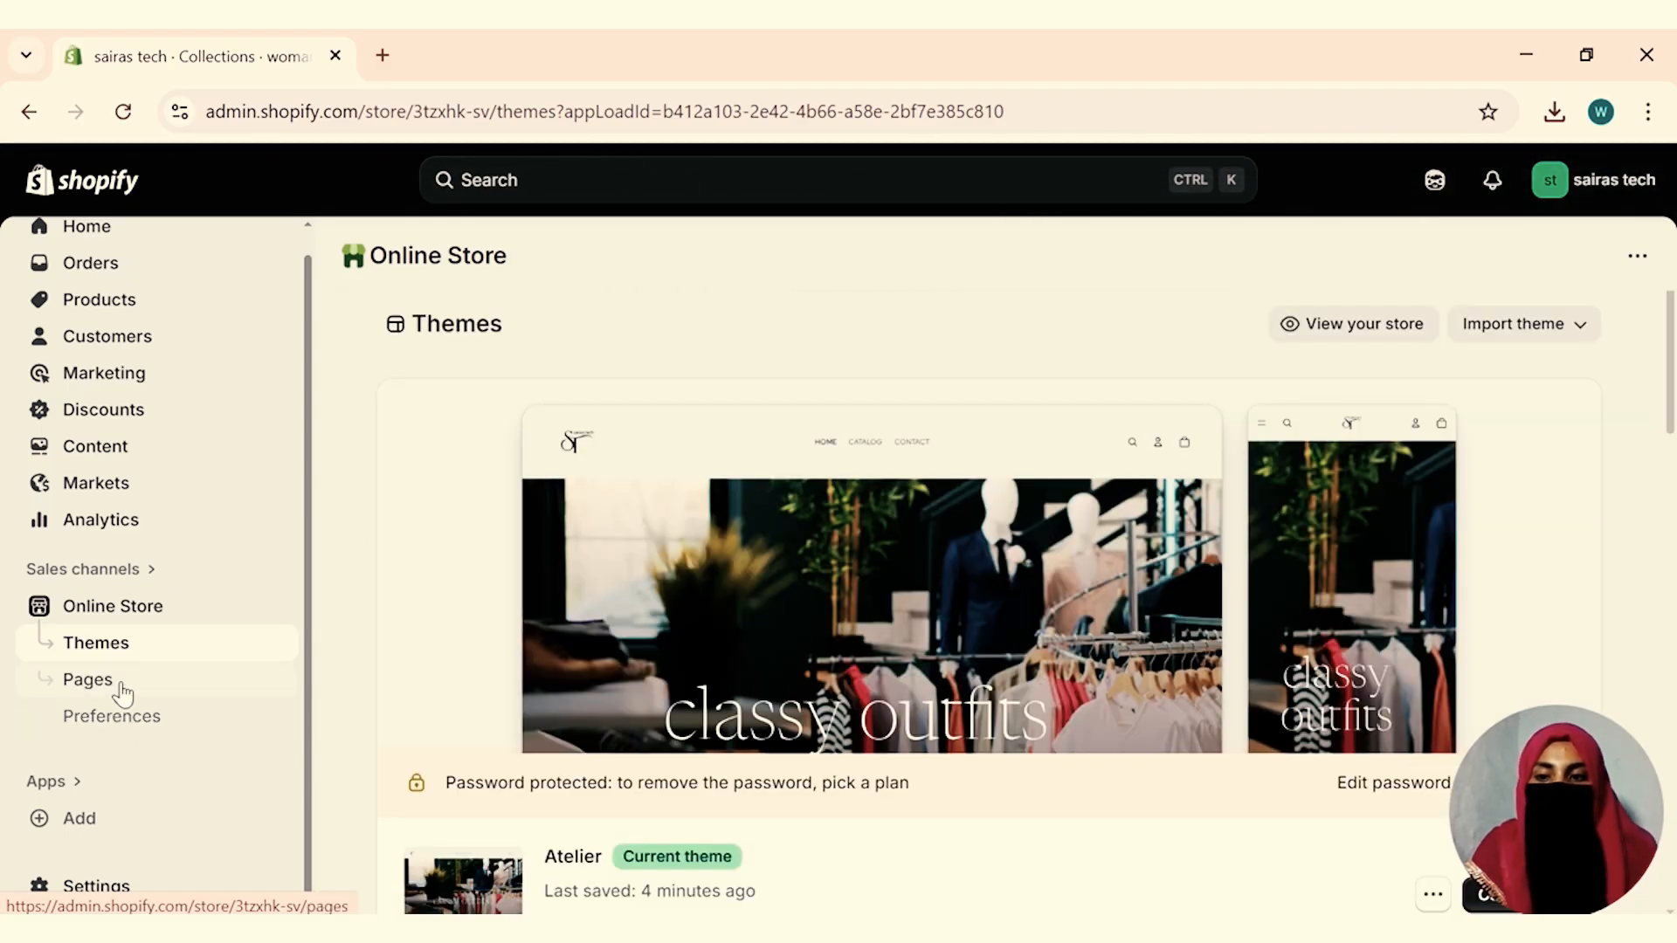
left_click(122, 689)
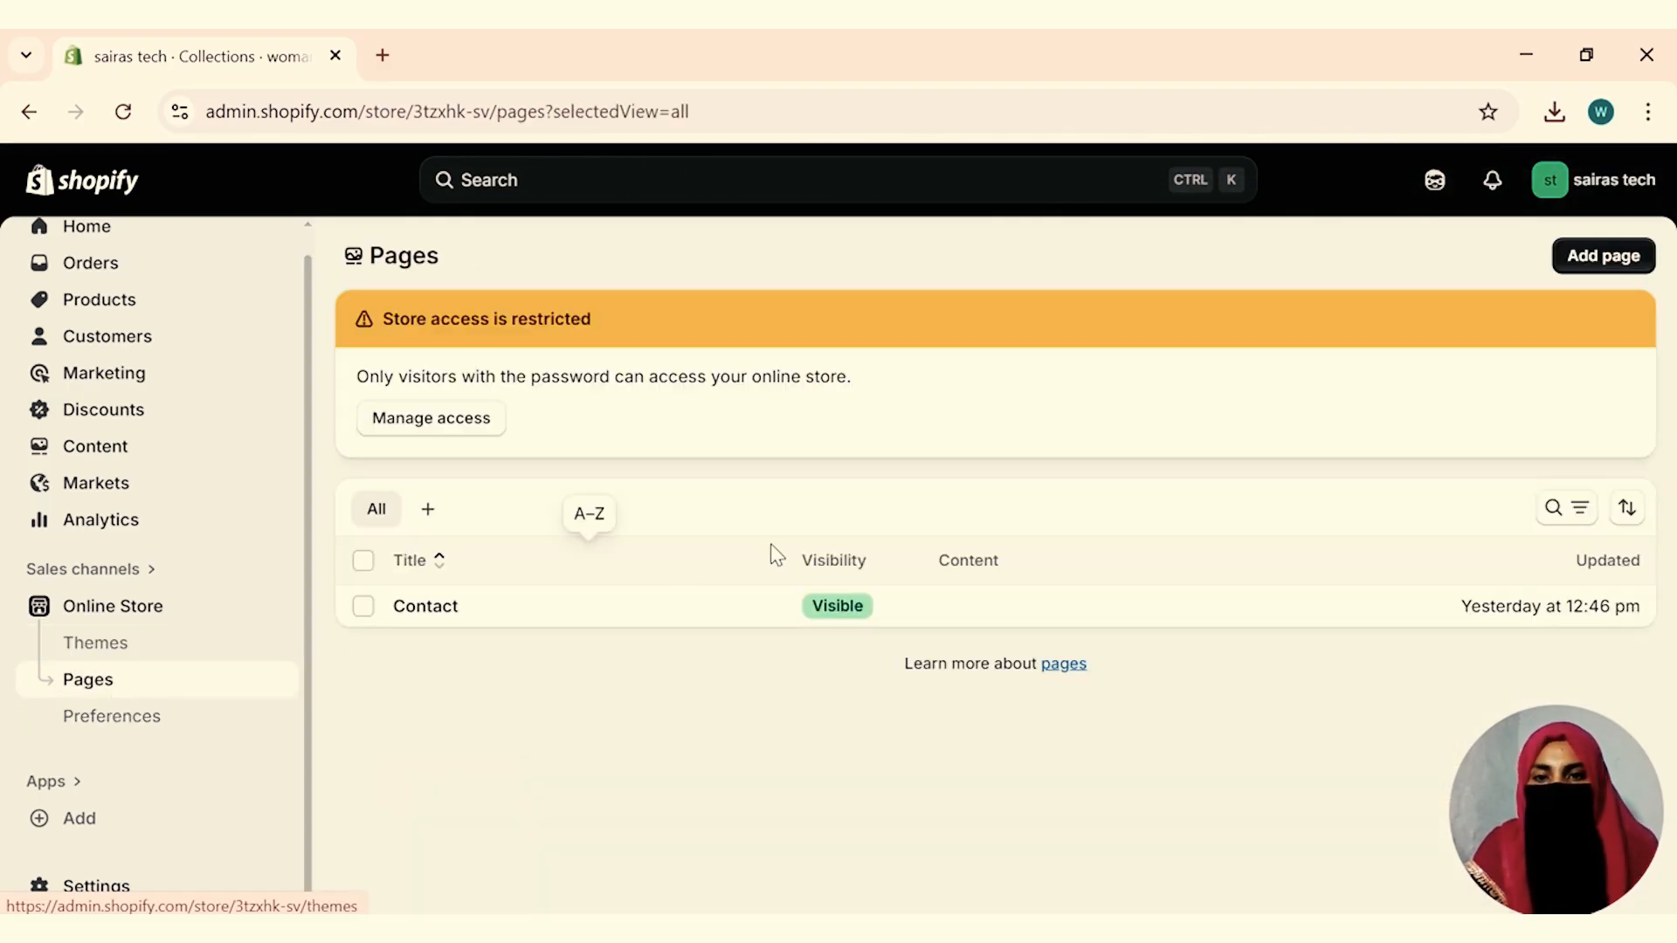
left_click(1615, 262)
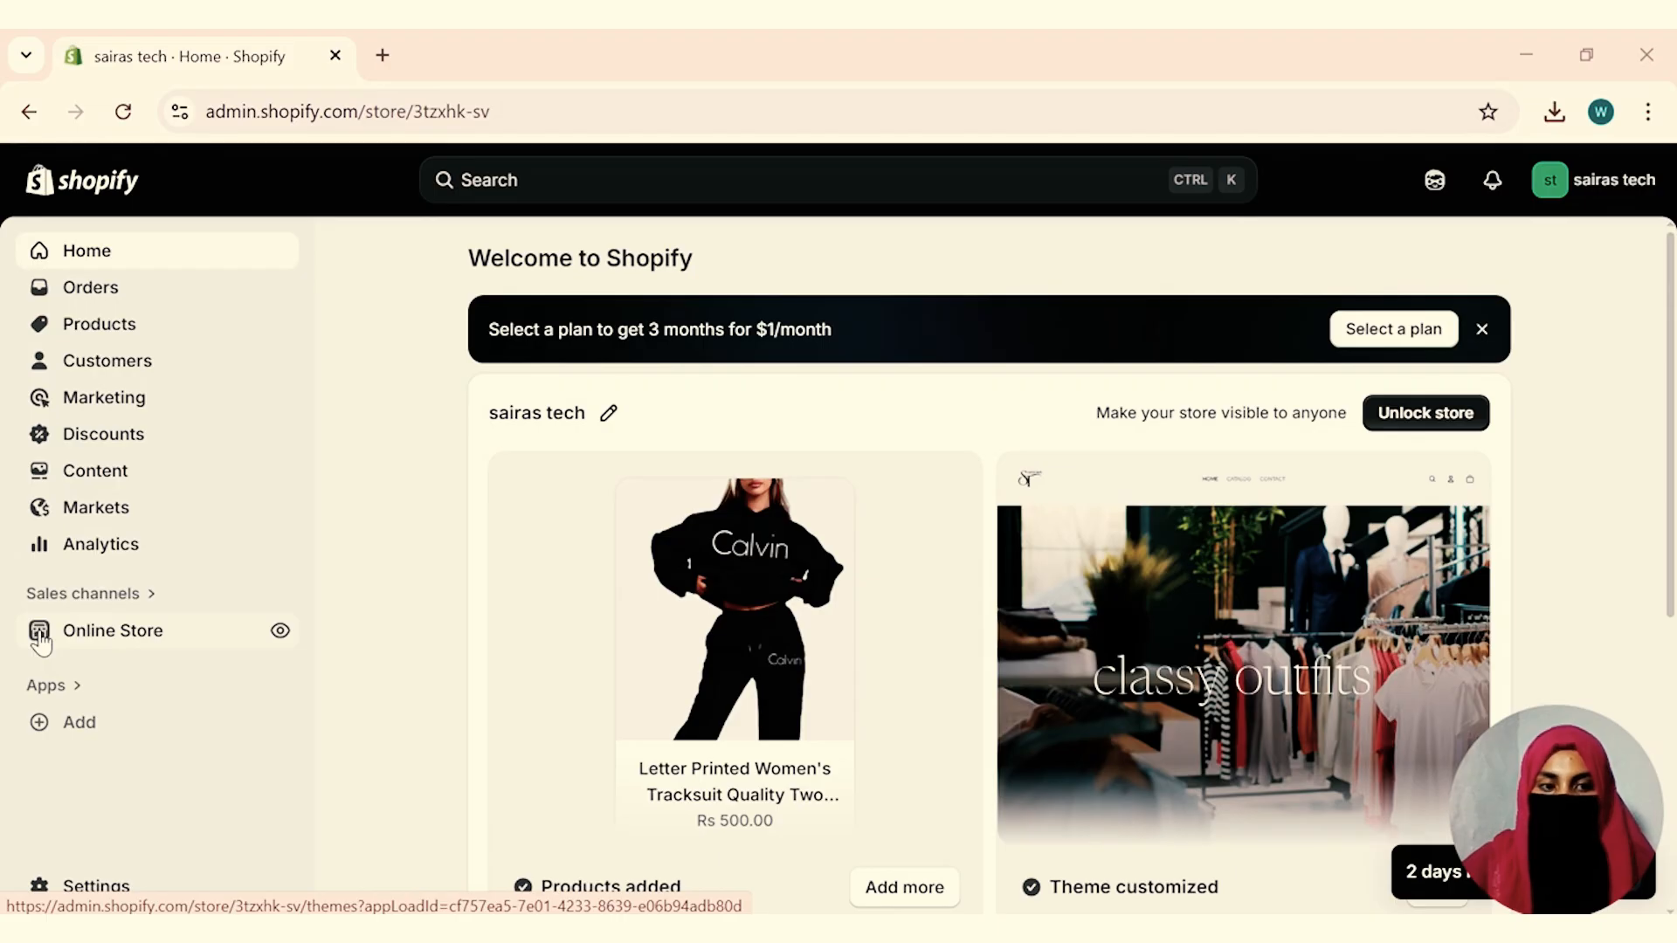
View the online store from the admin and examine the home page's banner, featured products and lower sections.
left_click(281, 632)
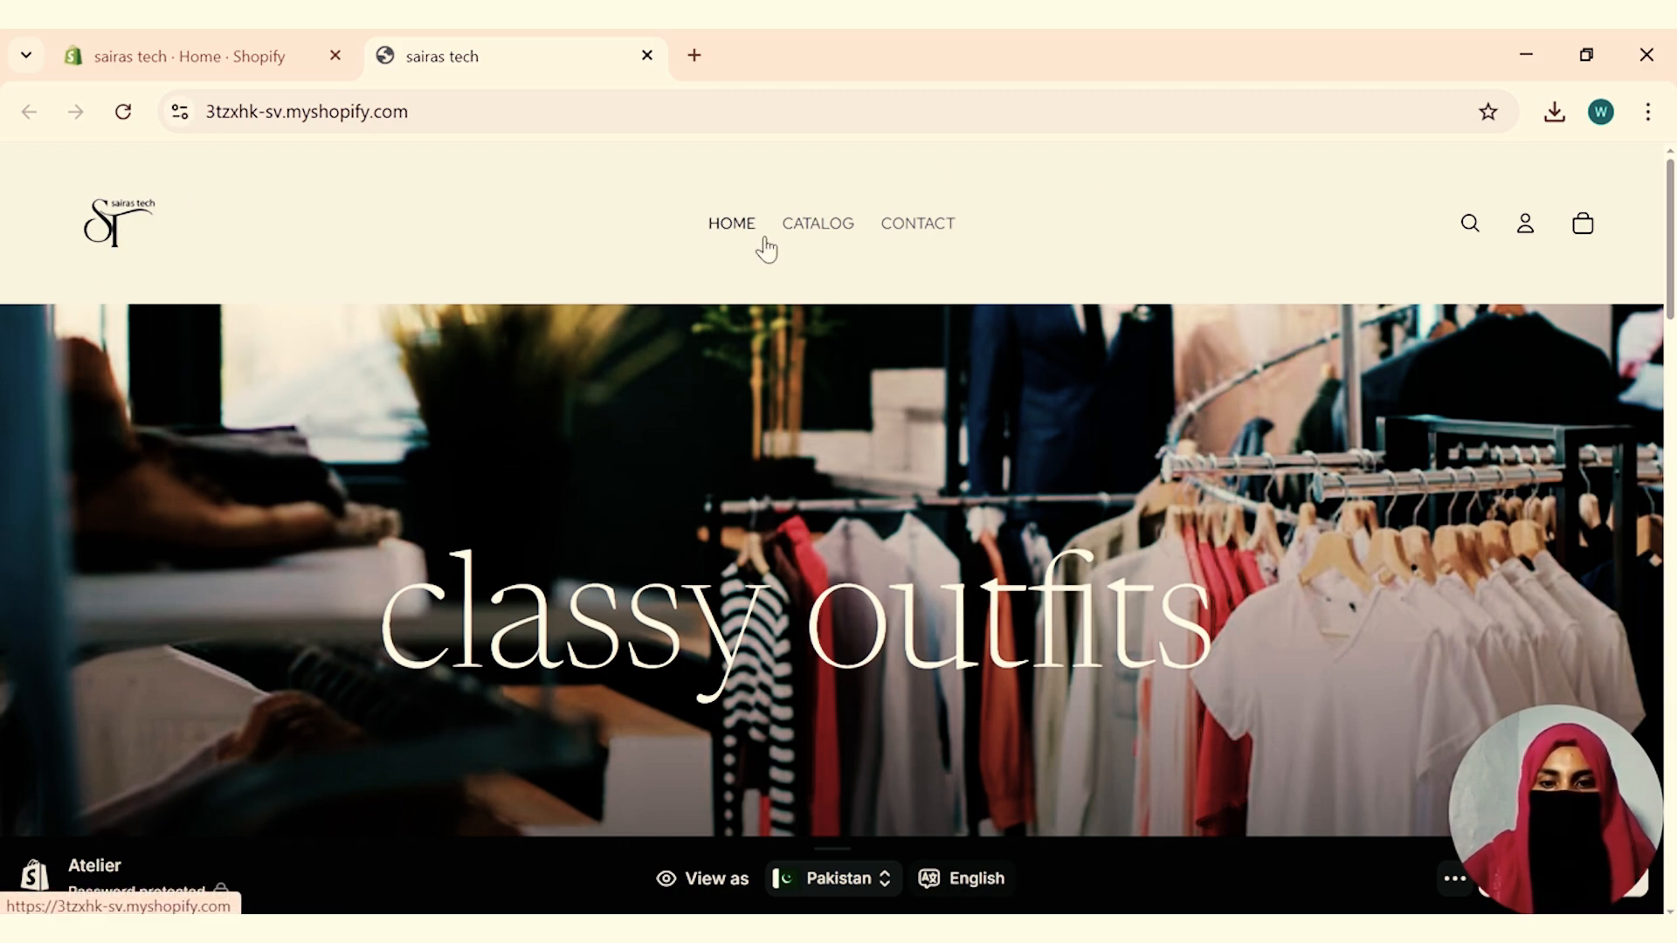
scroll(690, 444, "down", 10)
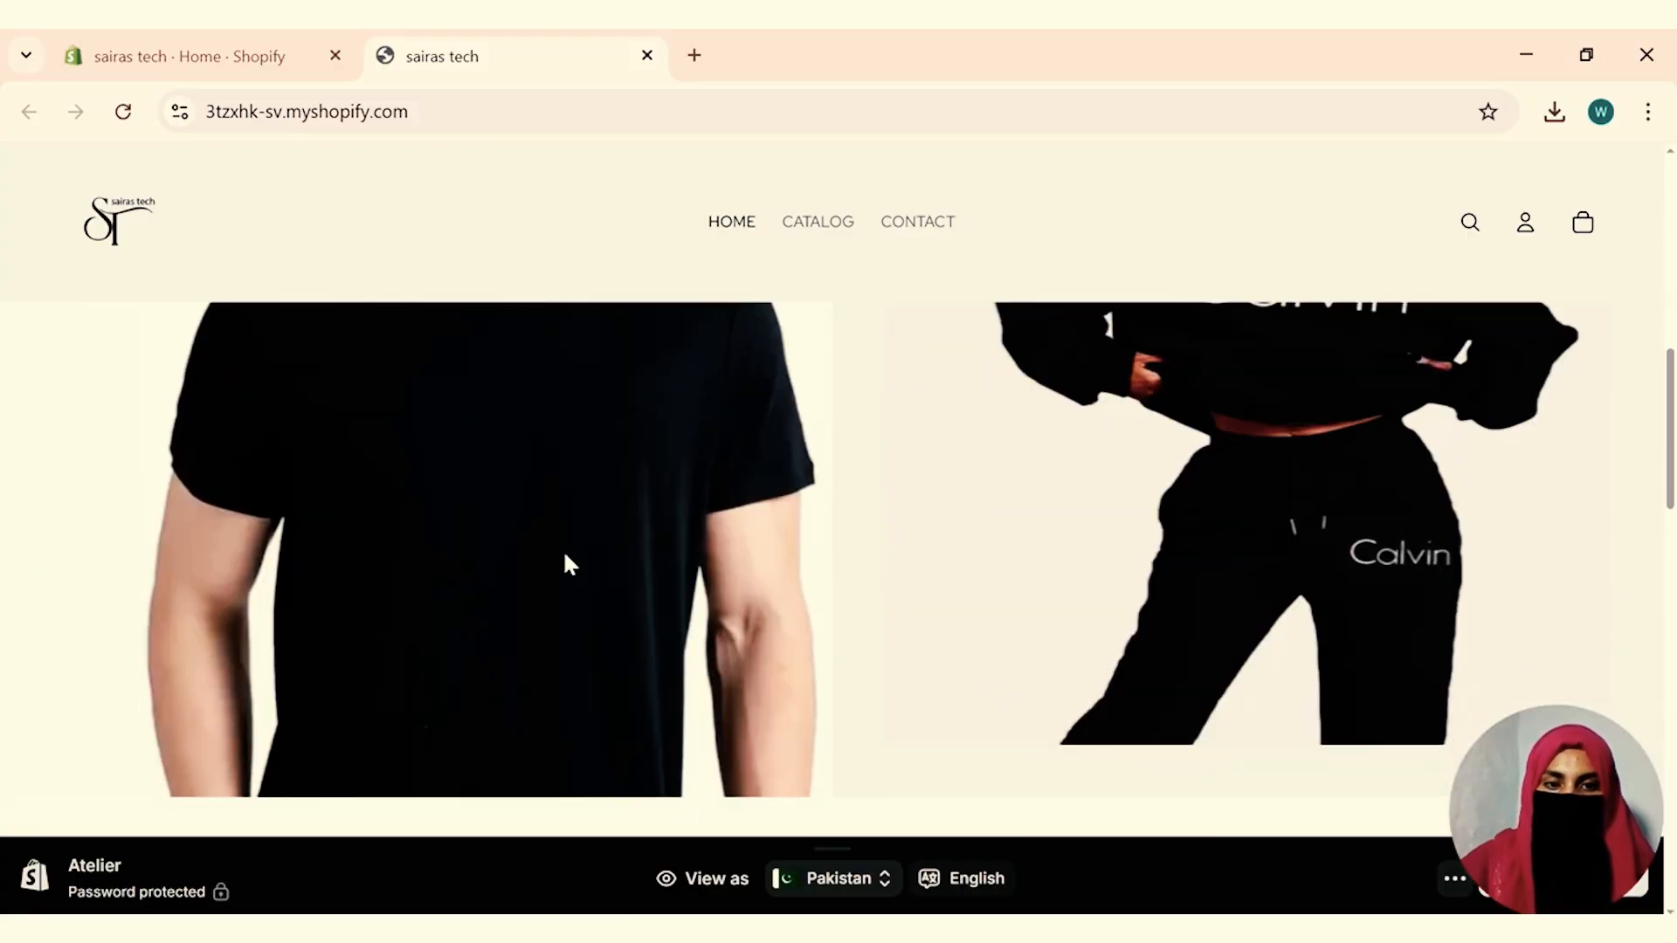
scroll(565, 557, "down", 10)
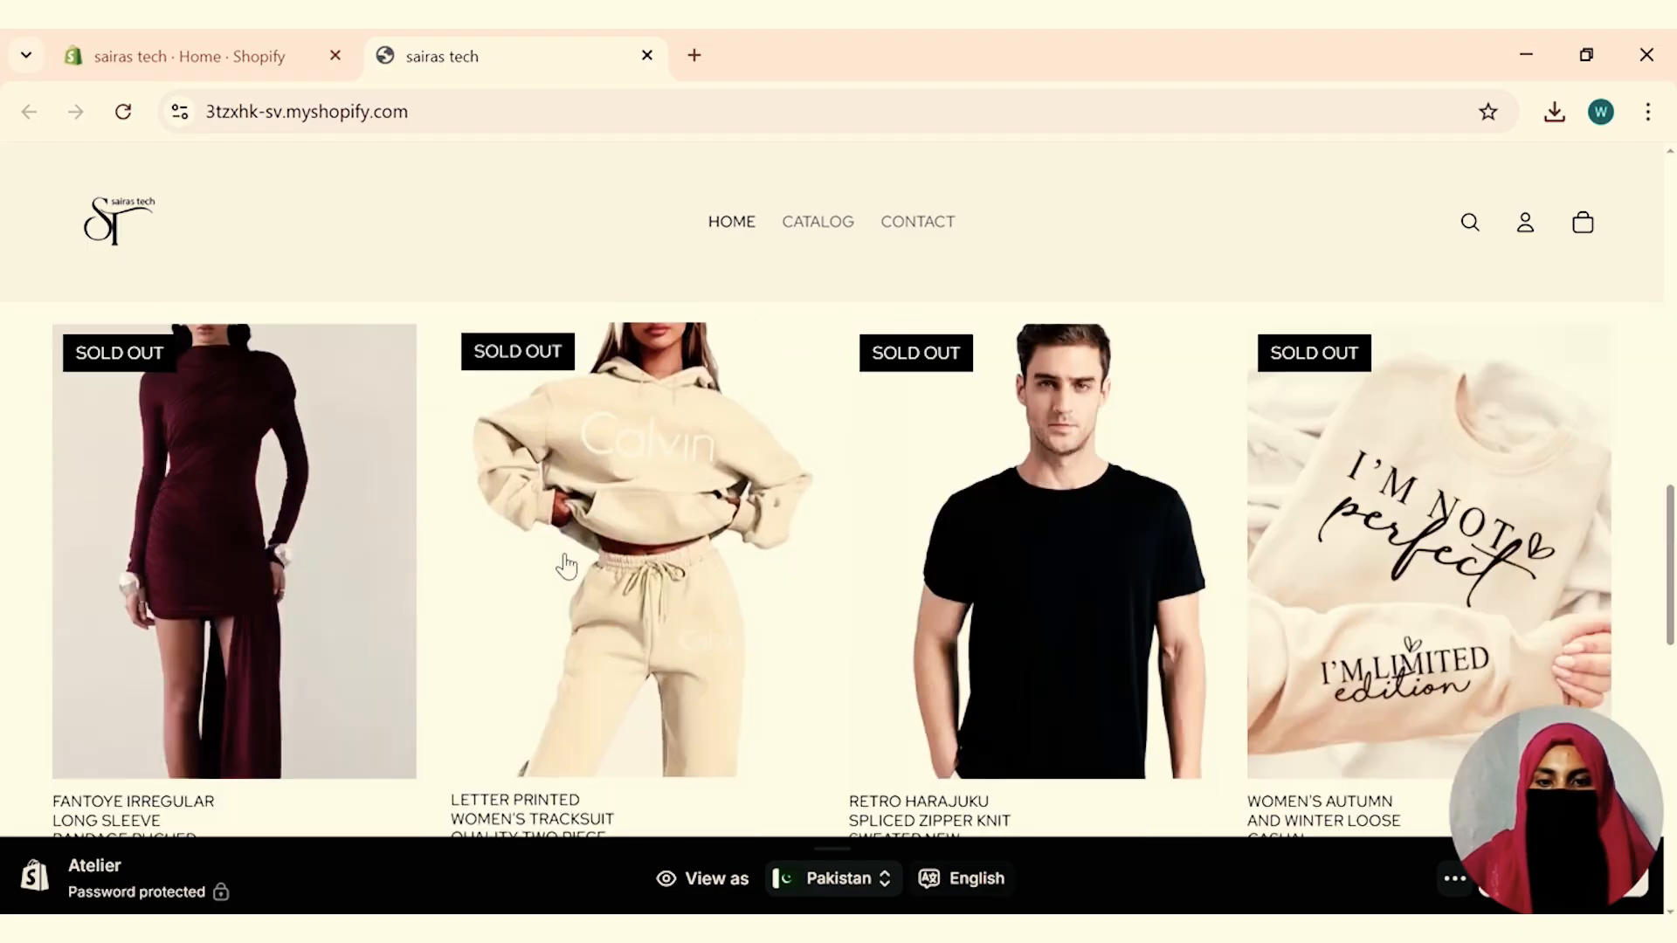
scroll(1376, 524, "down", 7)
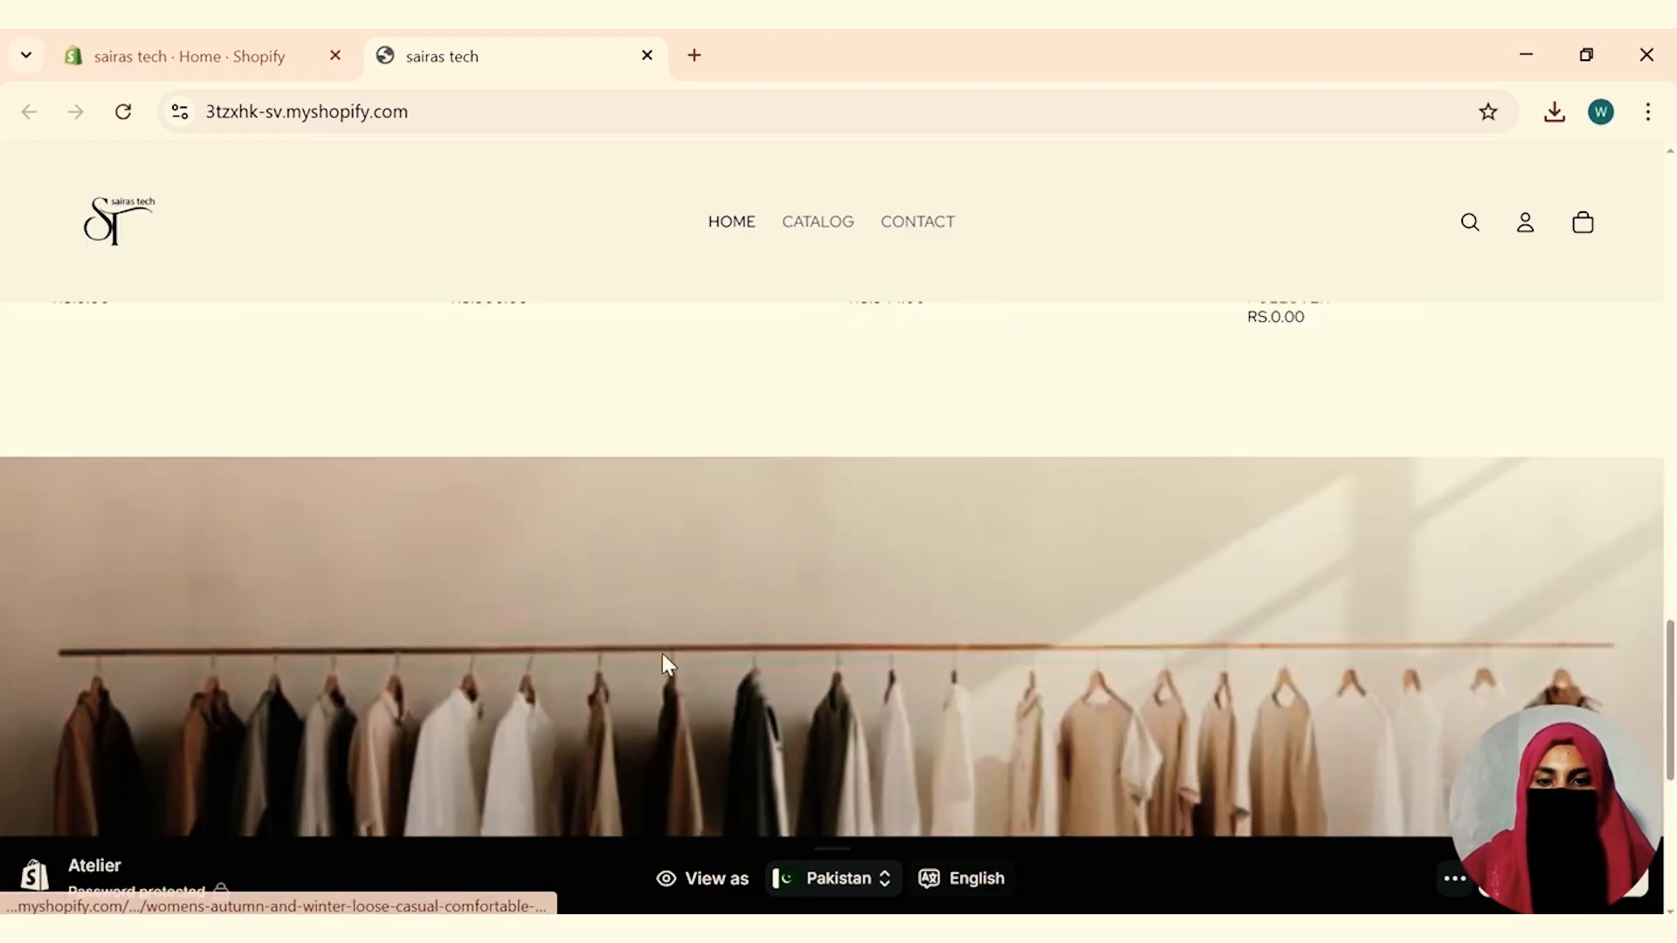
scroll(662, 664, "down", 5)
scroll(662, 664, "up", 15)
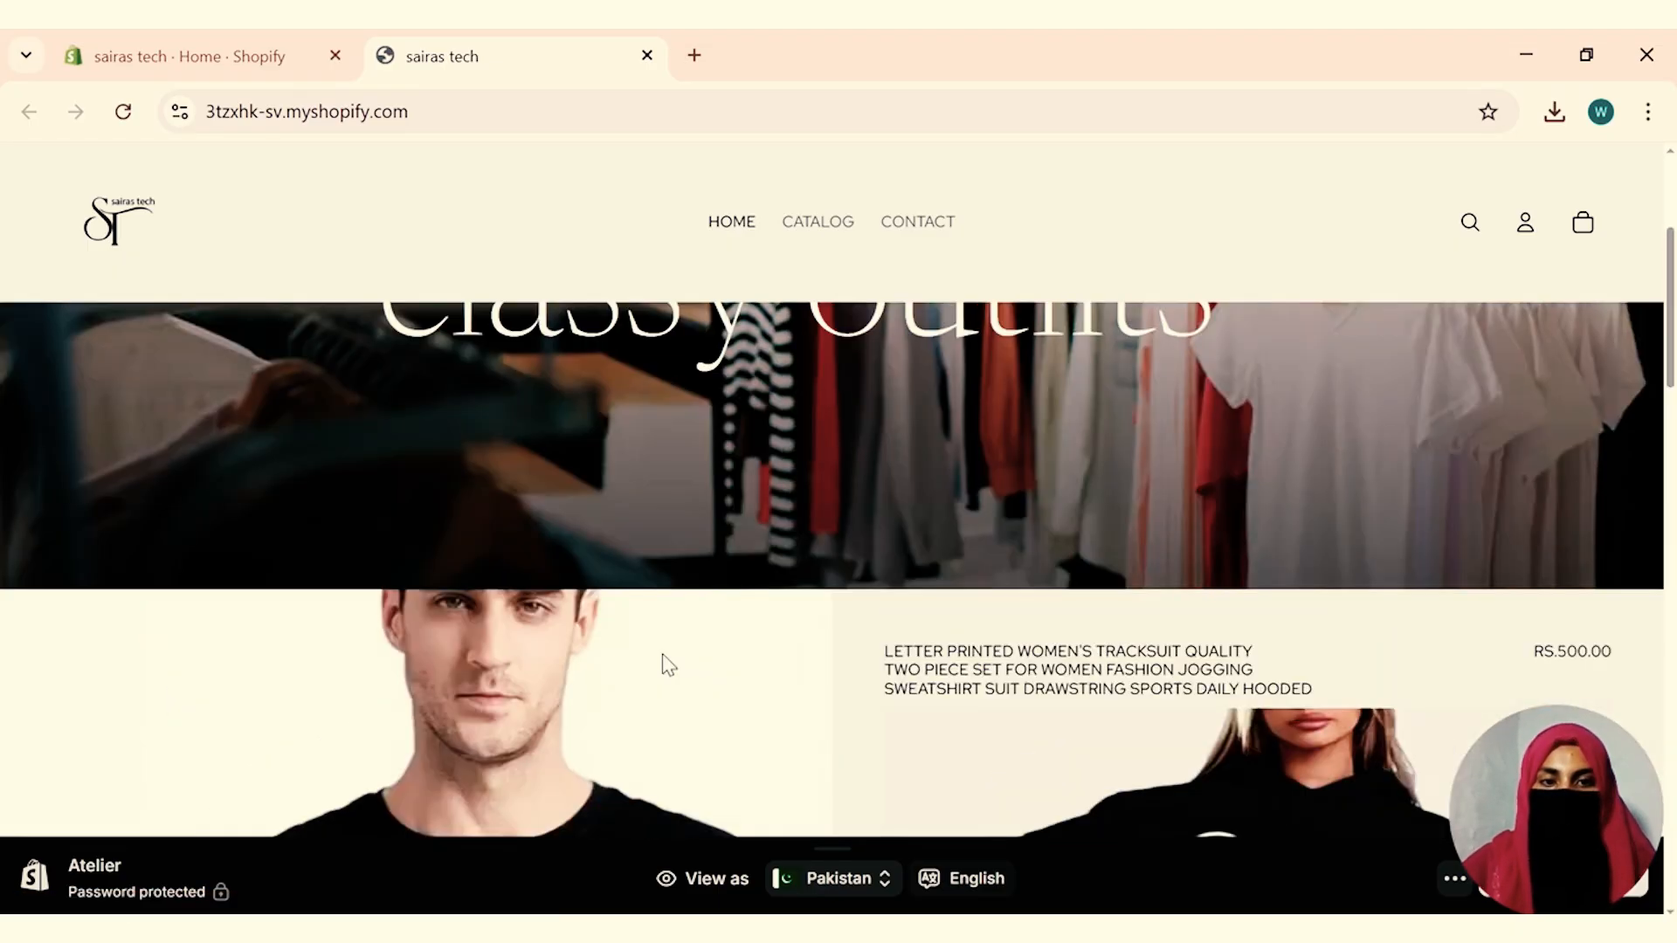
scroll(664, 666, "up", 3)
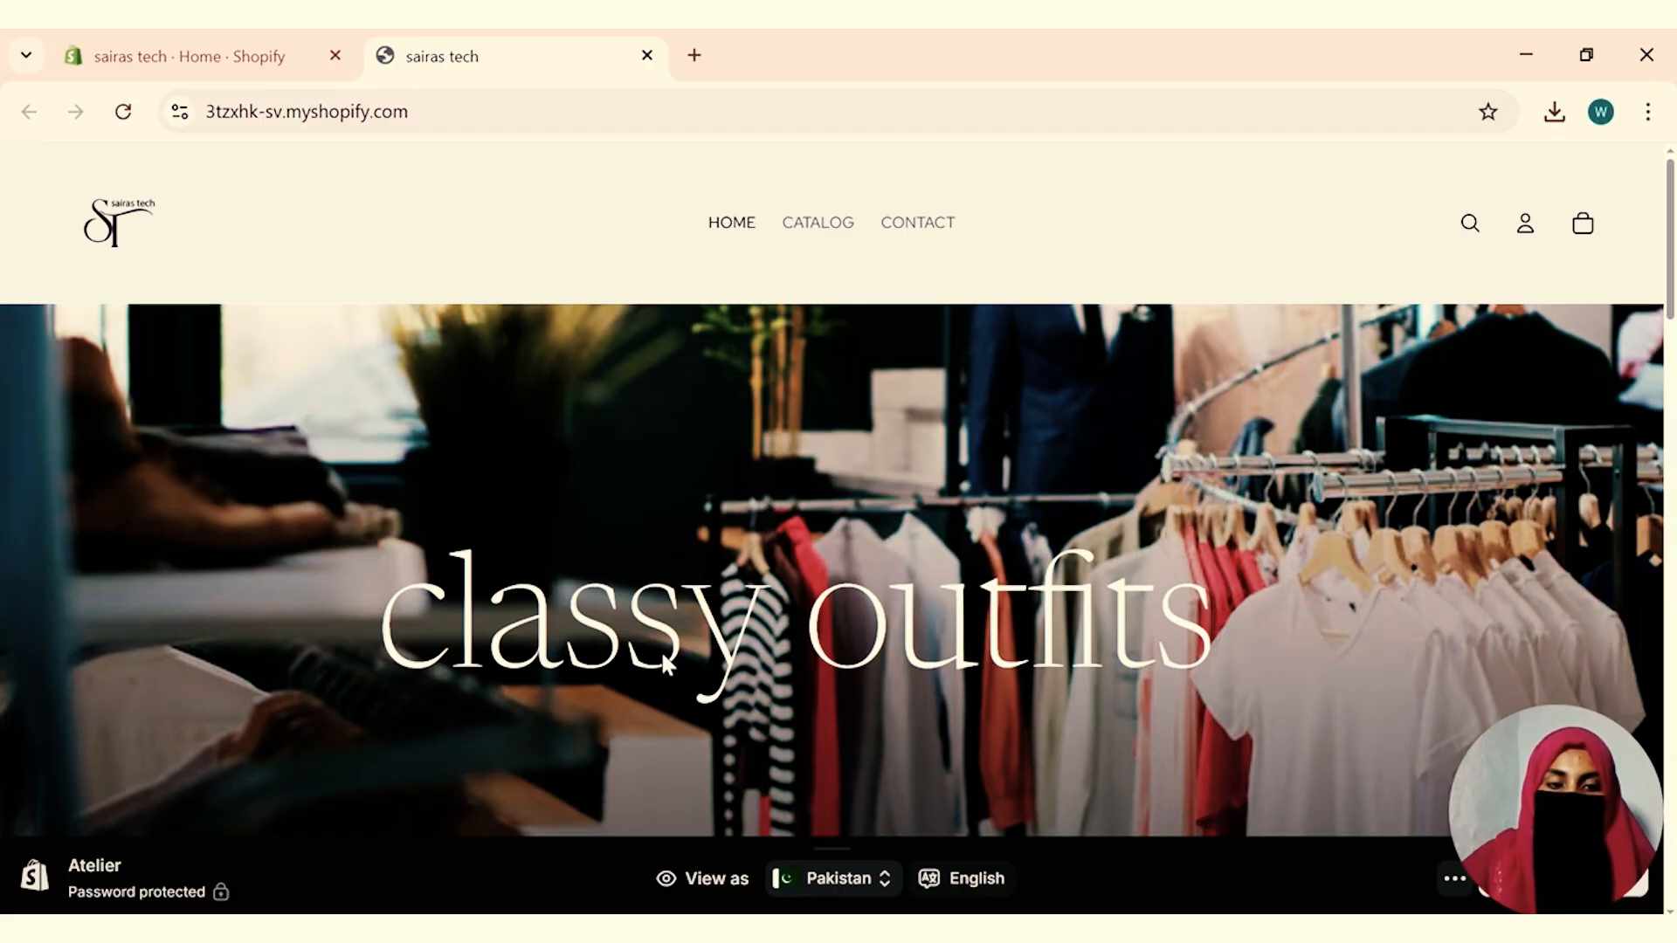